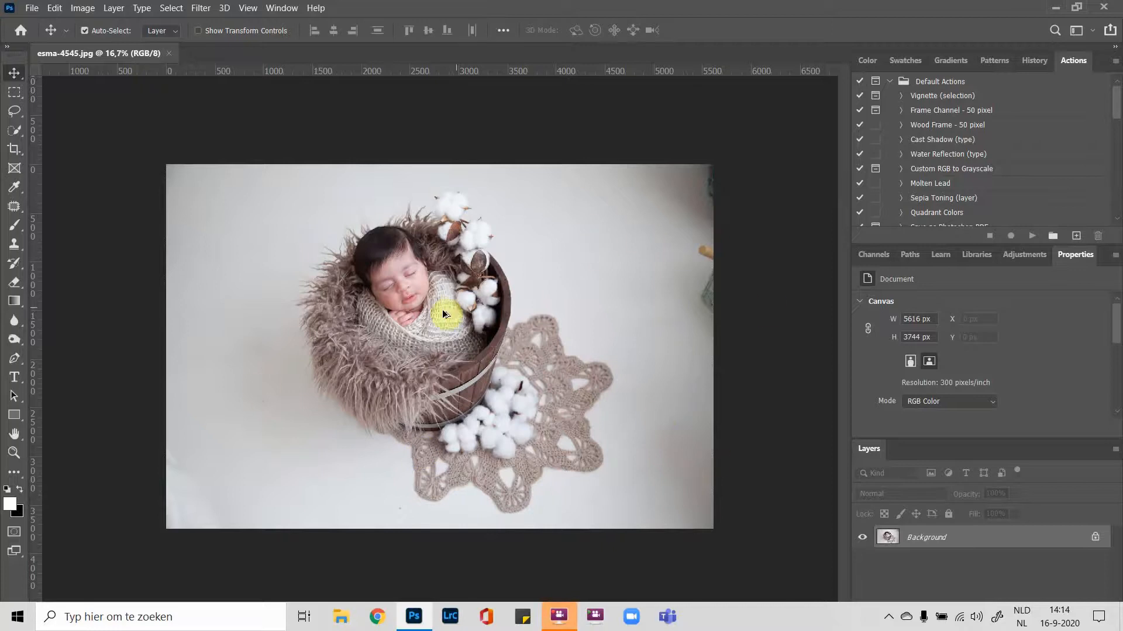
Step: Inspect the newborn photo up close around the baby and as a whole to check the backdrop and its edges
{"action": "scroll", "coordinate": [443, 314], "scroll_direction": "up", "scroll_amount": 4}
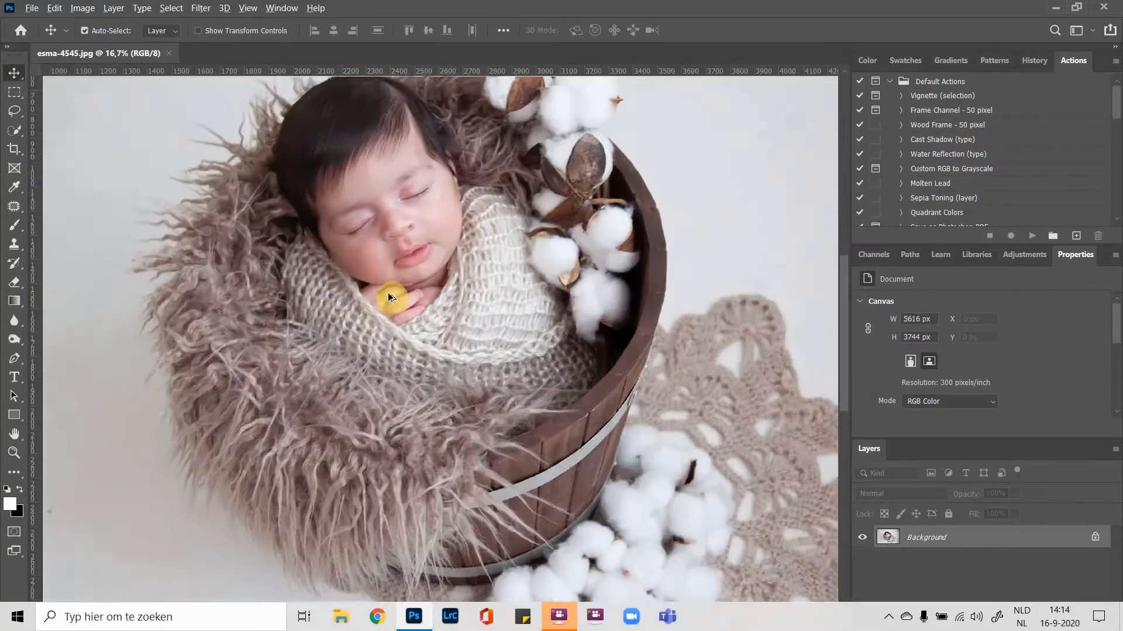
{"action": "scroll", "coordinate": [388, 292], "scroll_direction": "up", "scroll_amount": 3}
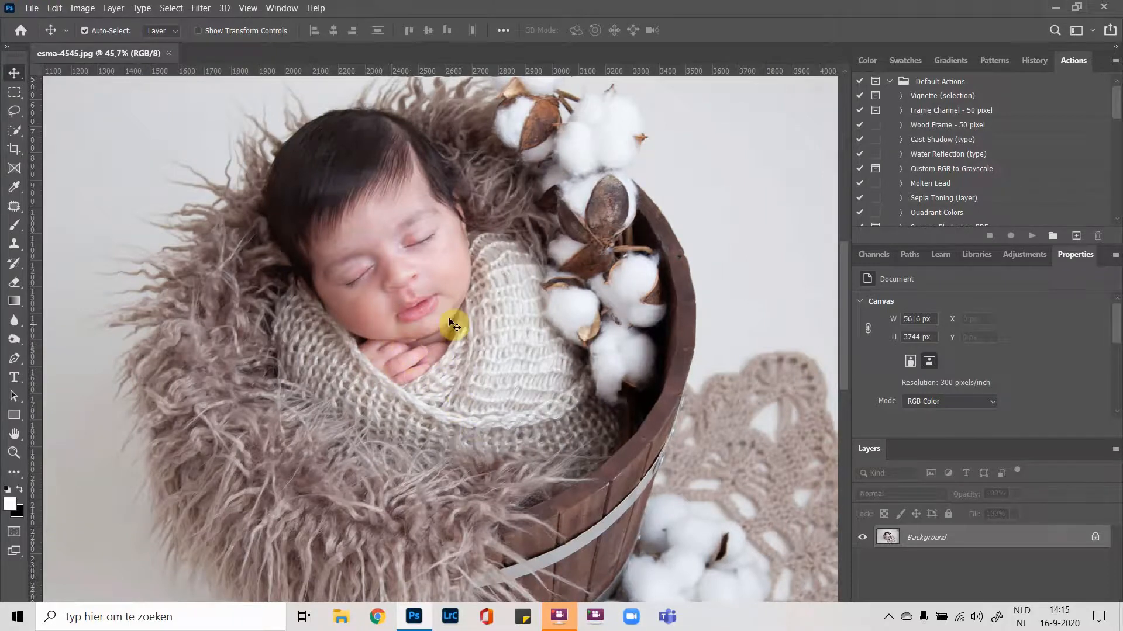
{"action": "scroll", "coordinate": [521, 327], "scroll_direction": "down", "scroll_amount": 5}
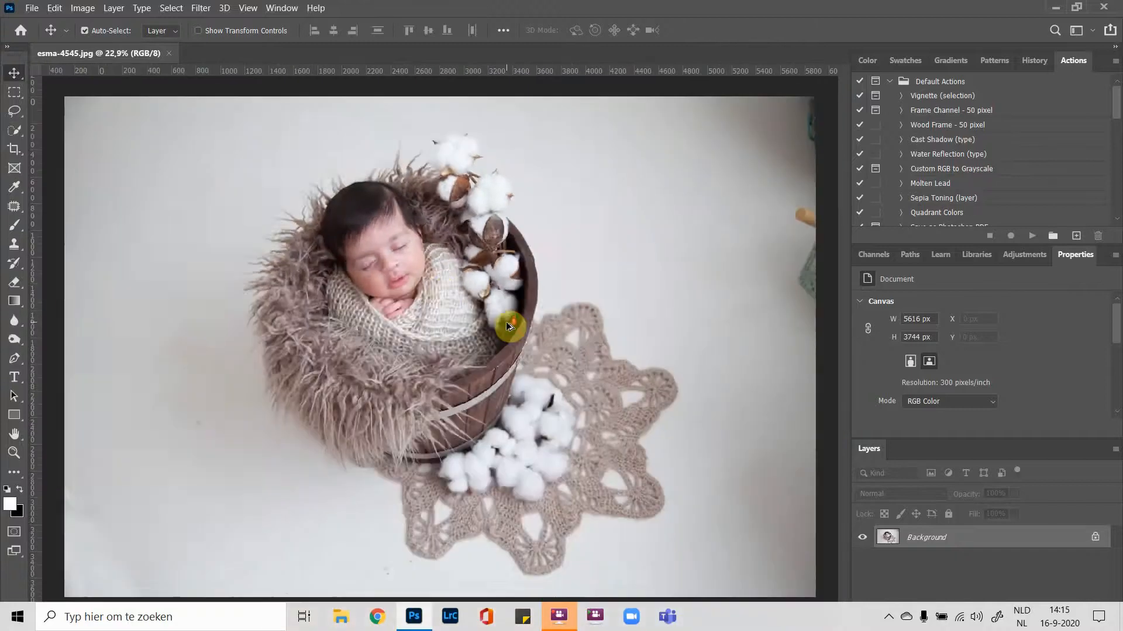
{"action": "scroll", "coordinate": [509, 327], "scroll_direction": "up", "scroll_amount": 3}
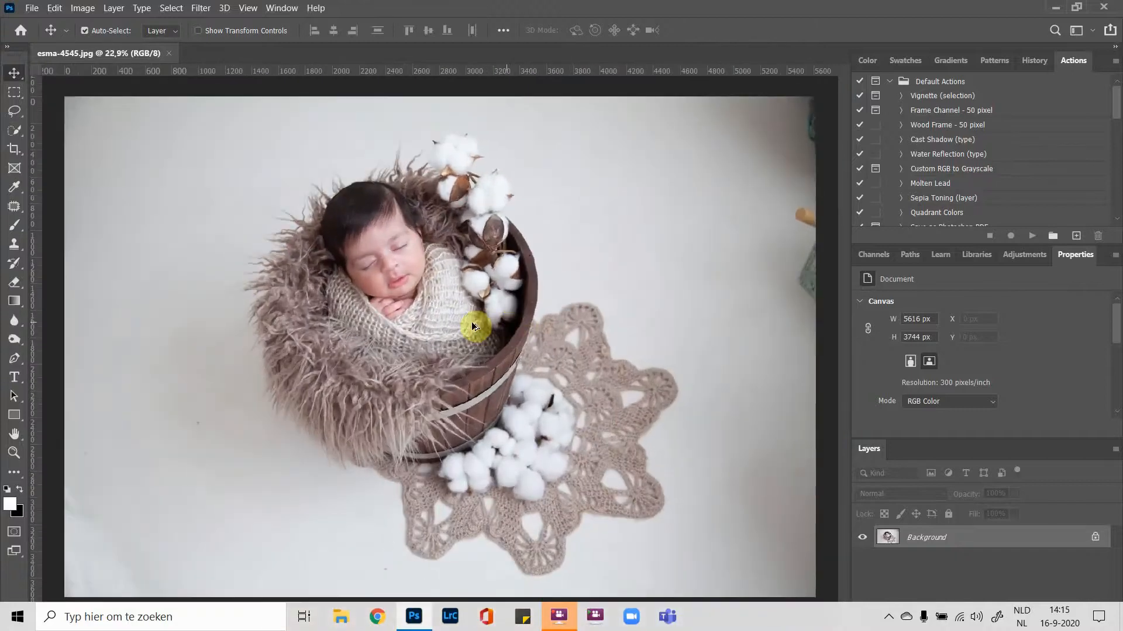
{"action": "scroll", "coordinate": [429, 315], "scroll_direction": "up", "scroll_amount": 2}
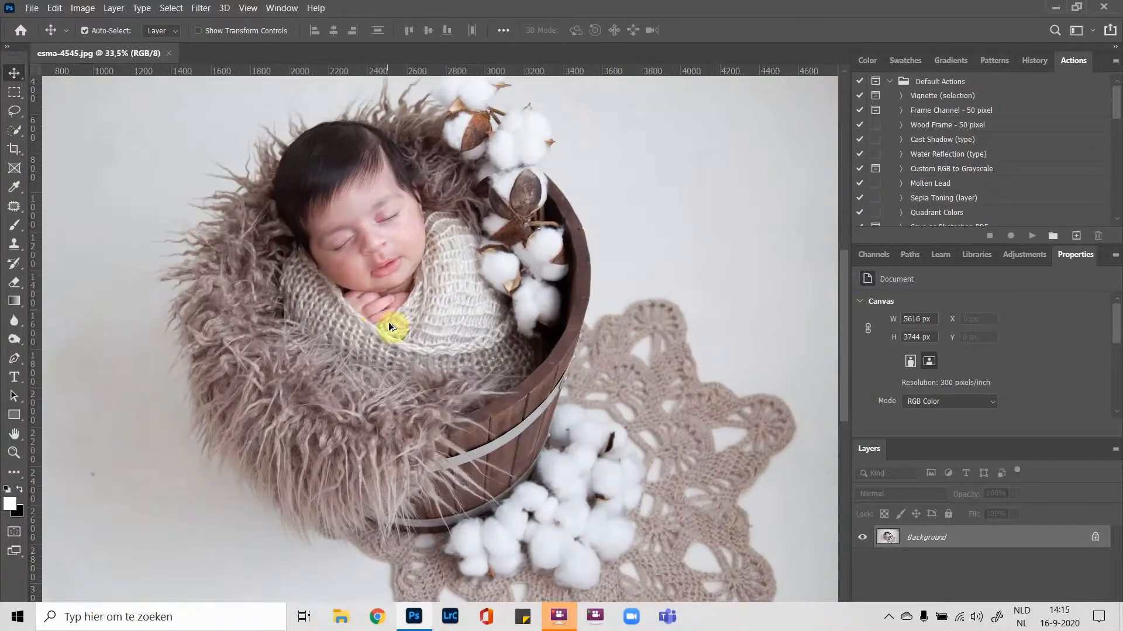
{"action": "scroll", "coordinate": [390, 325], "scroll_direction": "down", "scroll_amount": 3}
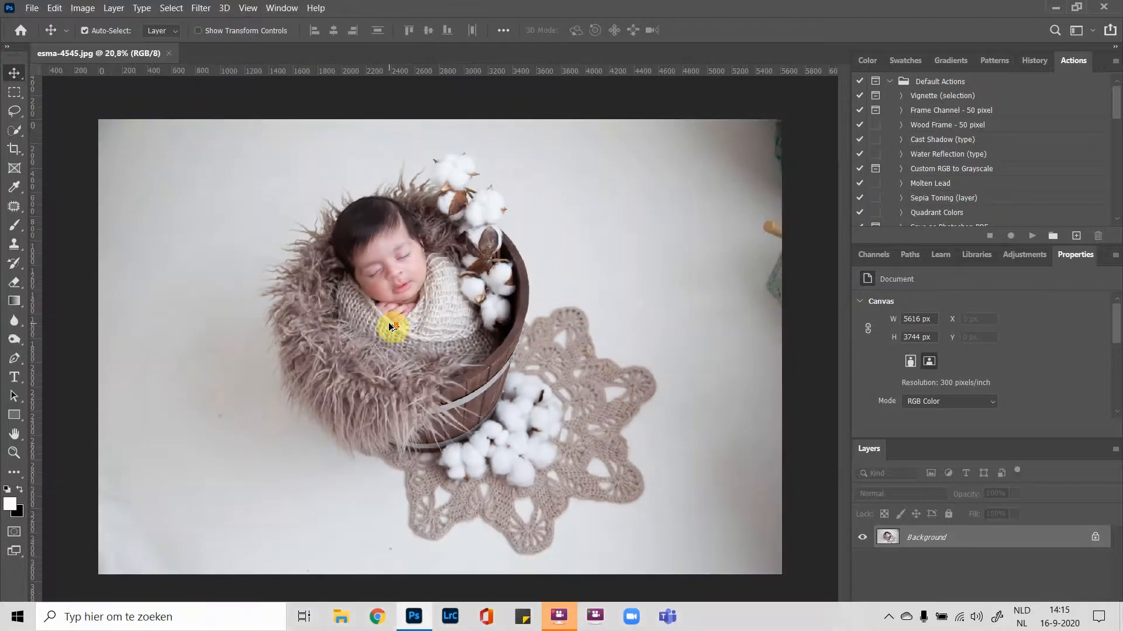
{"action": "scroll", "coordinate": [391, 325], "scroll_direction": "down", "scroll_amount": 1}
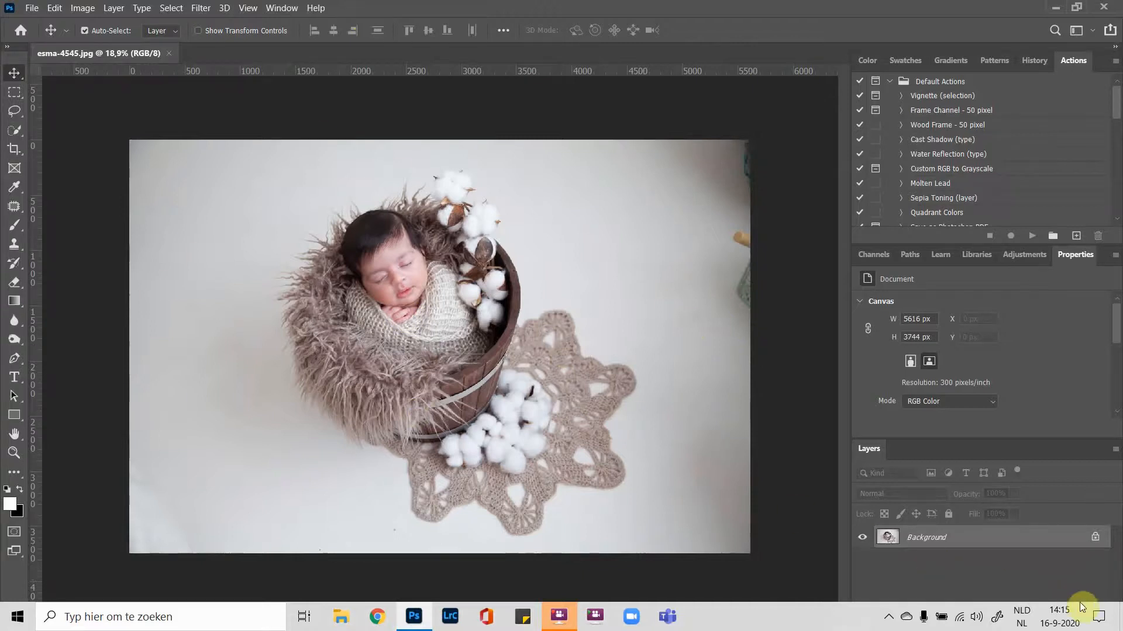
Step: Restore the program window to a smaller size and add an empty layer above the Background
{"action": "left_click", "coordinate": [1078, 7]}
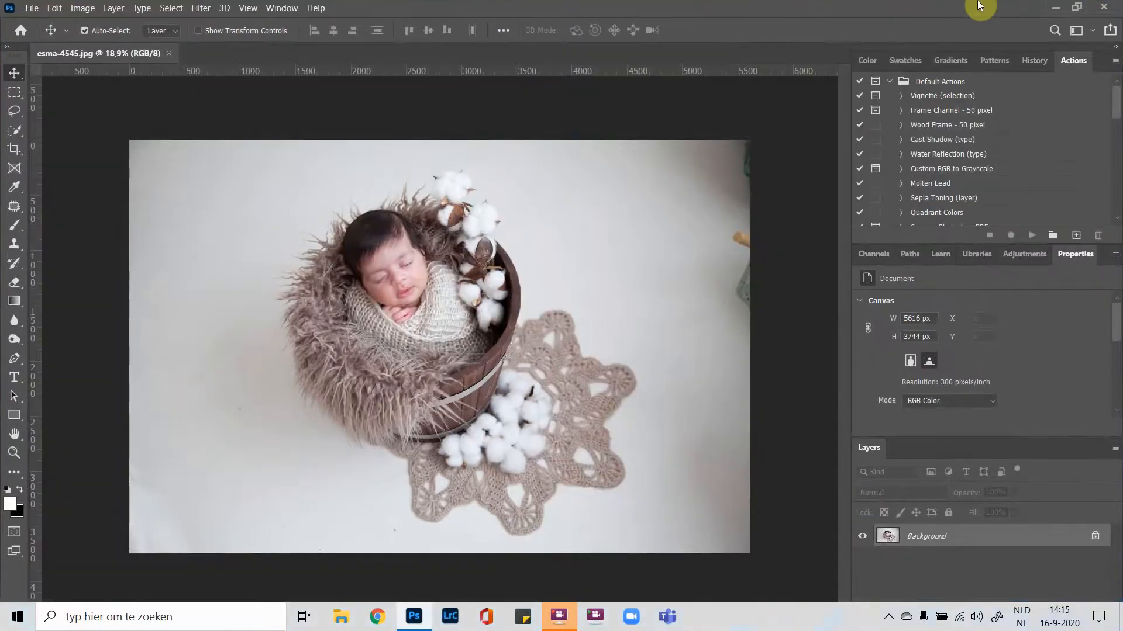
{"action": "left_click", "coordinate": [1077, 7]}
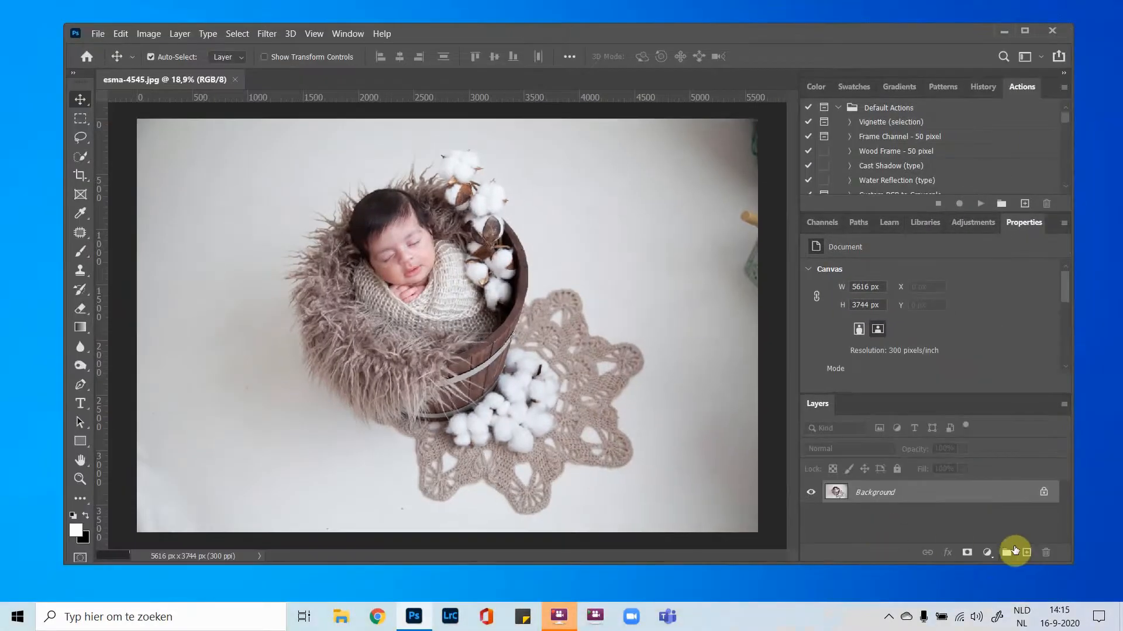
{"action": "left_click", "coordinate": [1027, 555]}
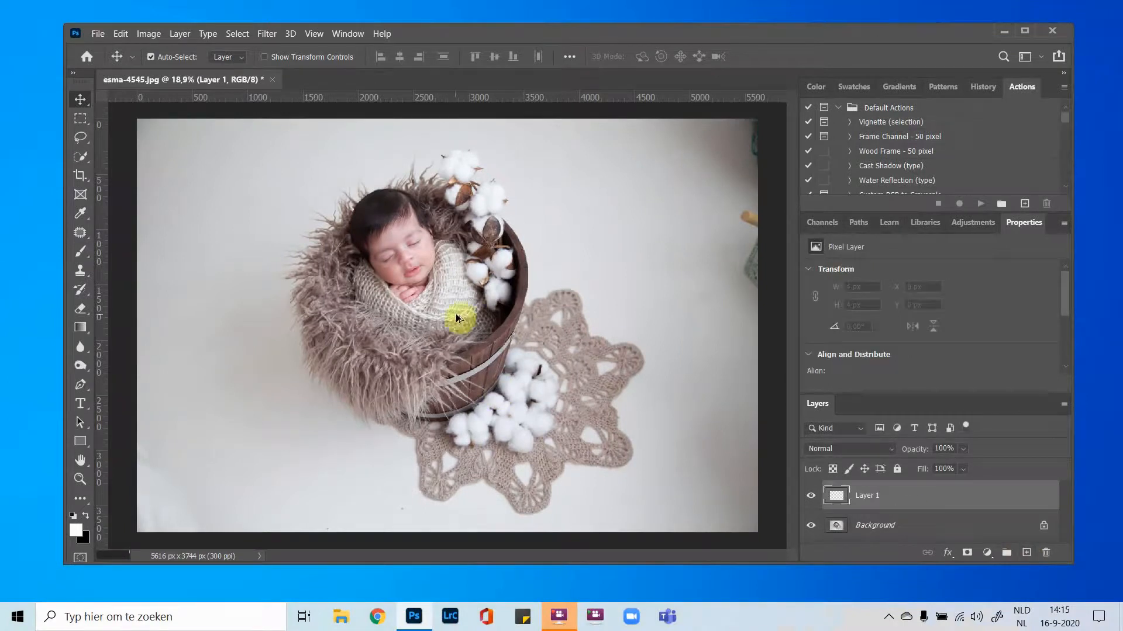
{"action": "scroll", "coordinate": [456, 319], "scroll_direction": "down", "scroll_amount": 2}
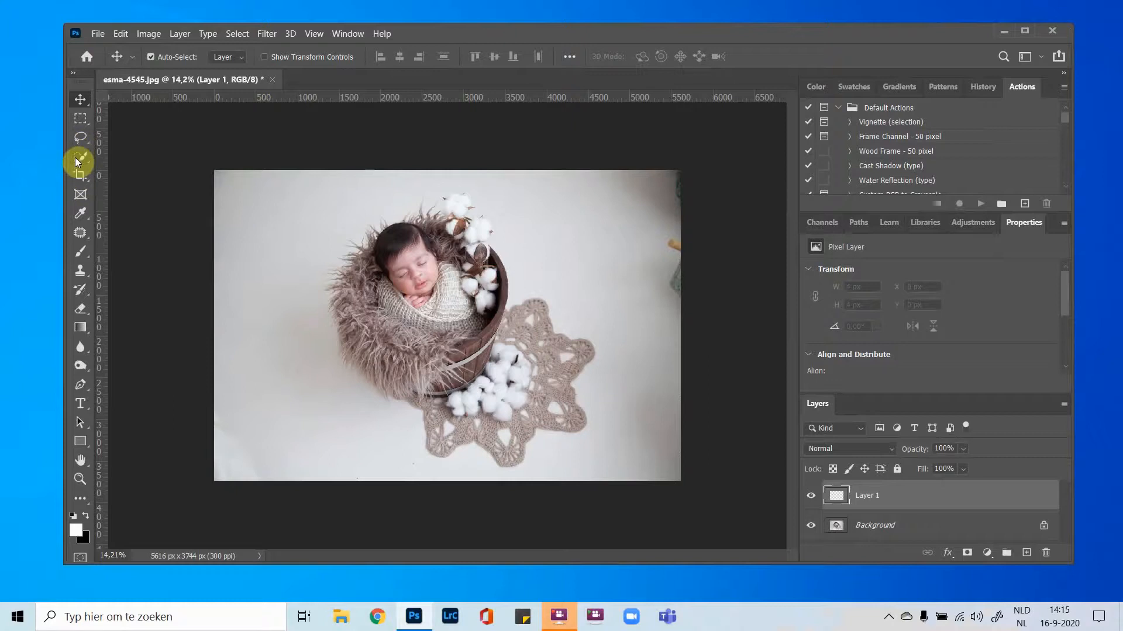
Step: Set up the Brush tool with a soft round pressure-size tip, 0% hardness and a size of 1417 px
{"action": "left_click", "coordinate": [82, 252]}
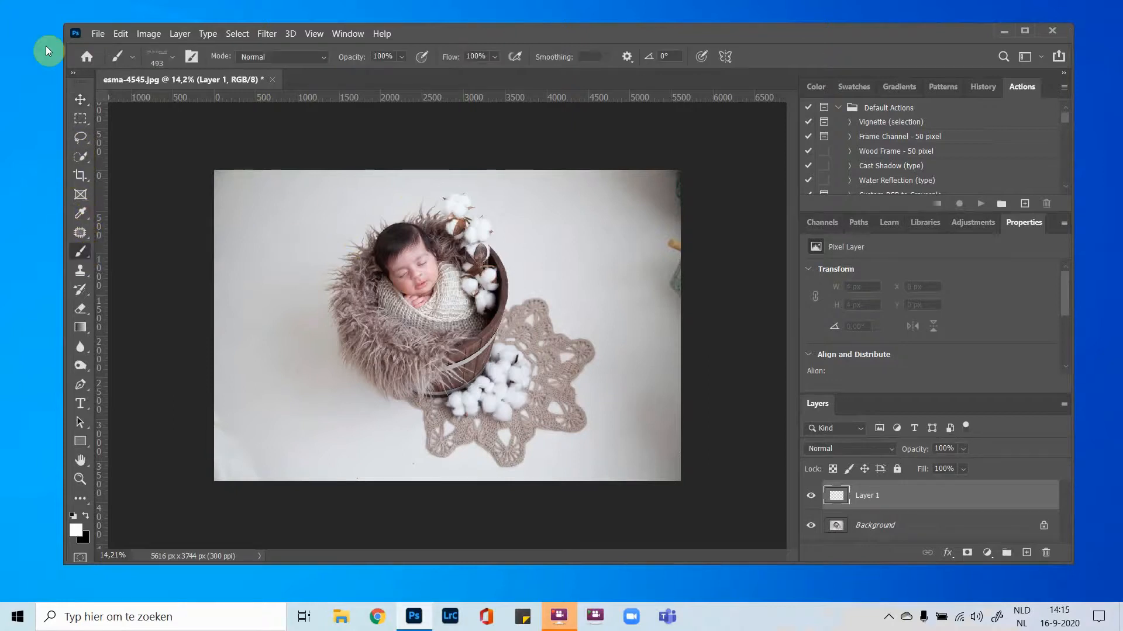
{"action": "left_click", "coordinate": [172, 57]}
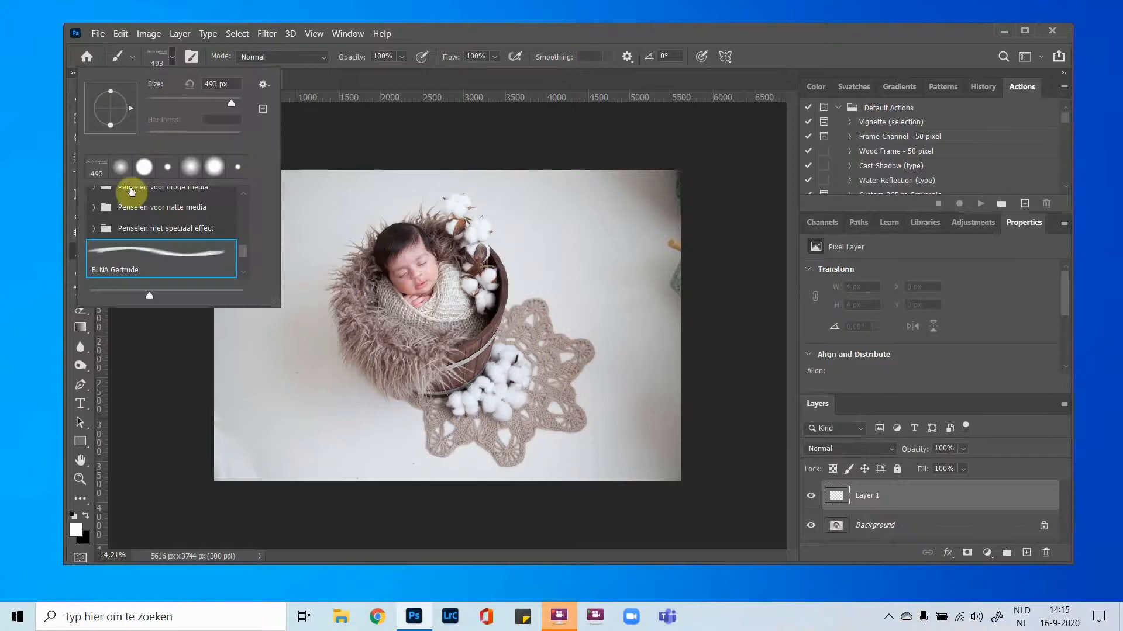
{"action": "left_click", "coordinate": [120, 170]}
{"action": "scroll", "coordinate": [126, 196], "scroll_direction": "down", "scroll_amount": 2}
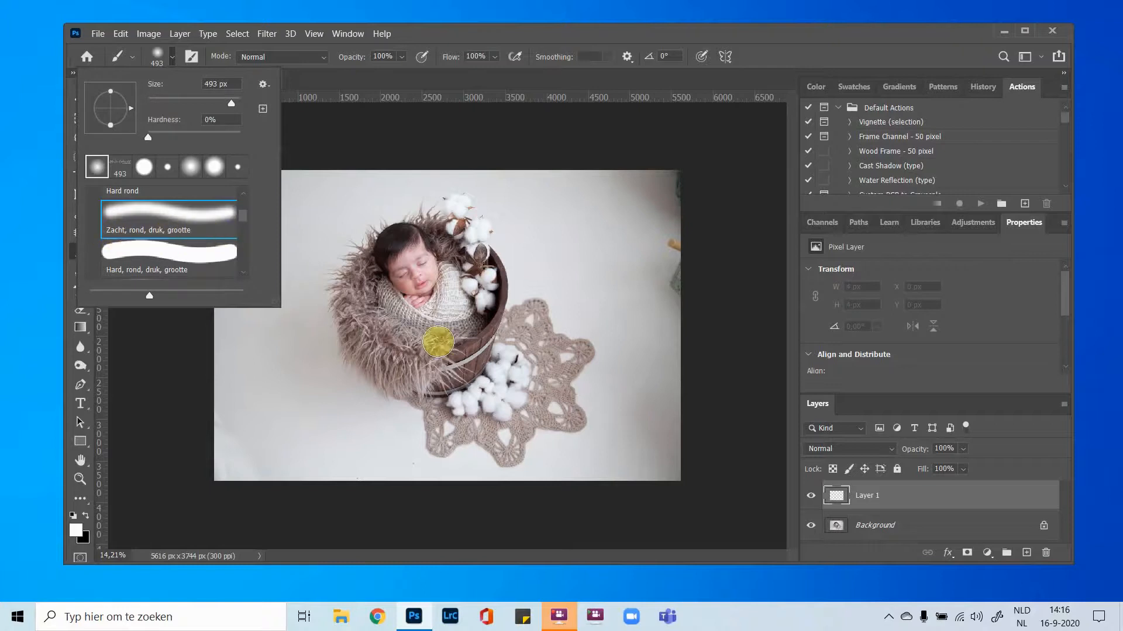
{"action": "left_click", "coordinate": [501, 35]}
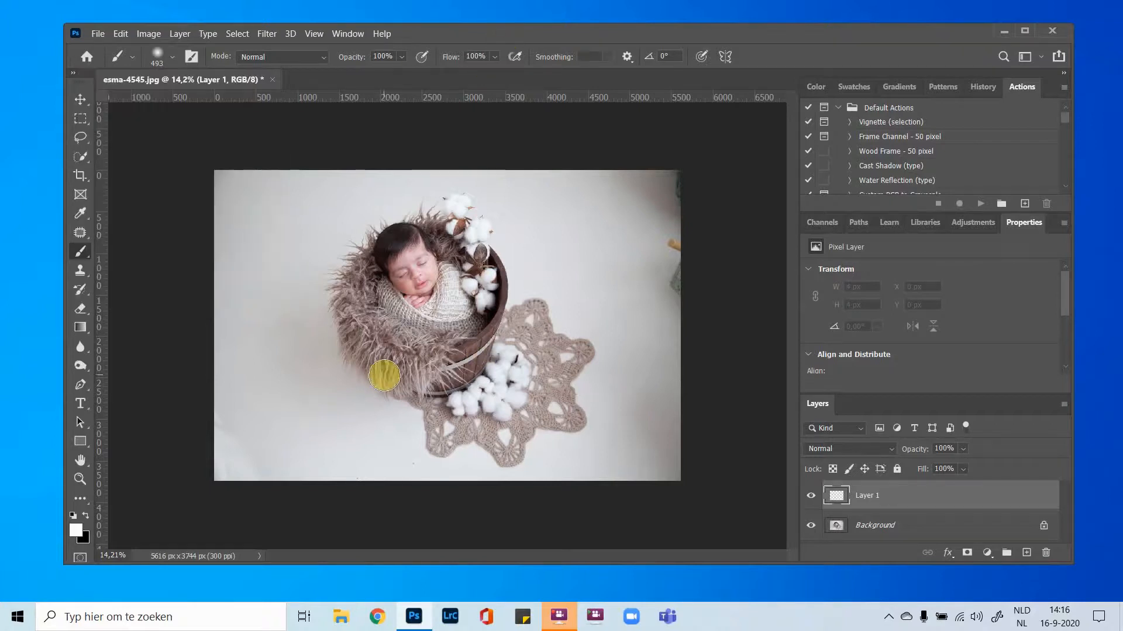
{"action": "left_click_drag", "start_coordinate": [346, 340], "coordinate": [402, 338]}
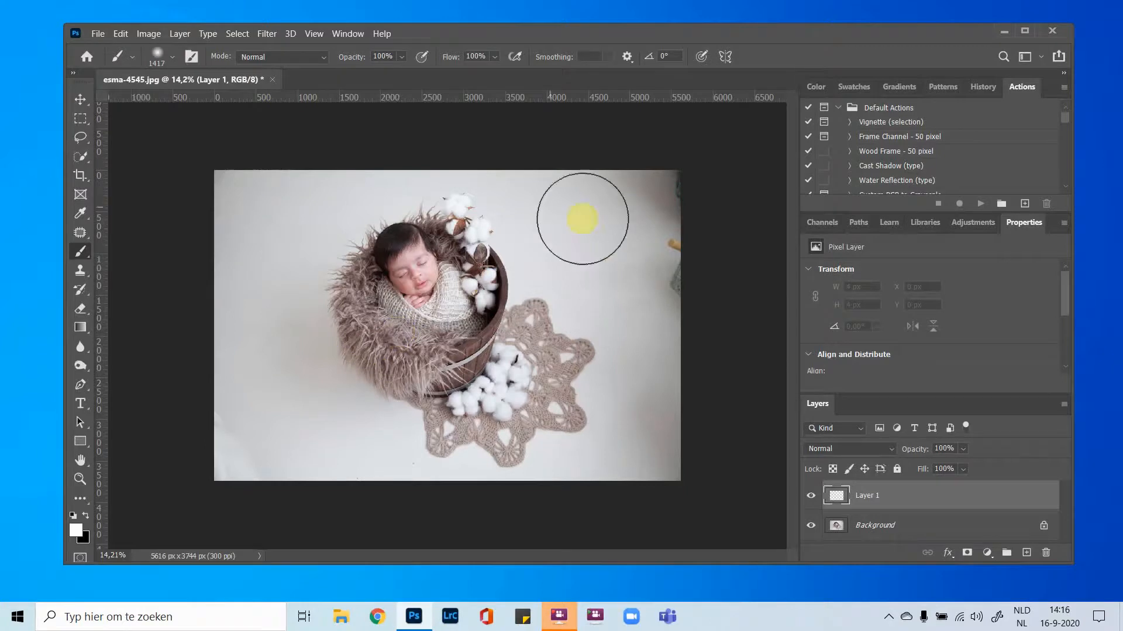
Step: Paint over the props and dark patches along the photo's right side with sampled backdrop greys at 70% brush opacity
{"action": "key", "text": "alt"}
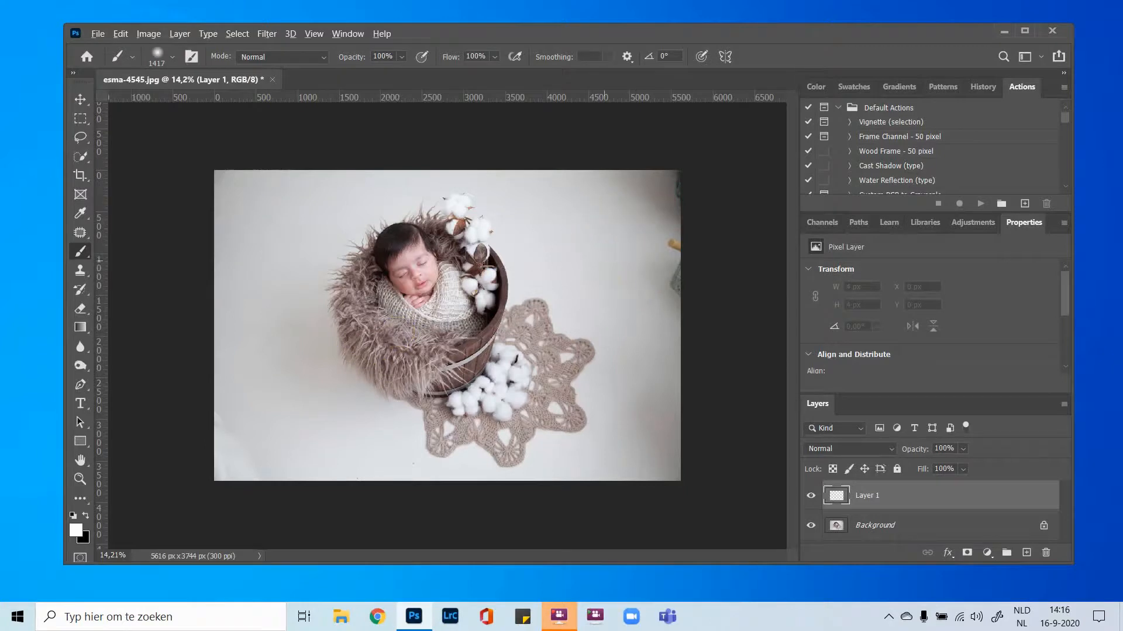
{"action": "left_click", "coordinate": [652, 241], "text": "alt"}
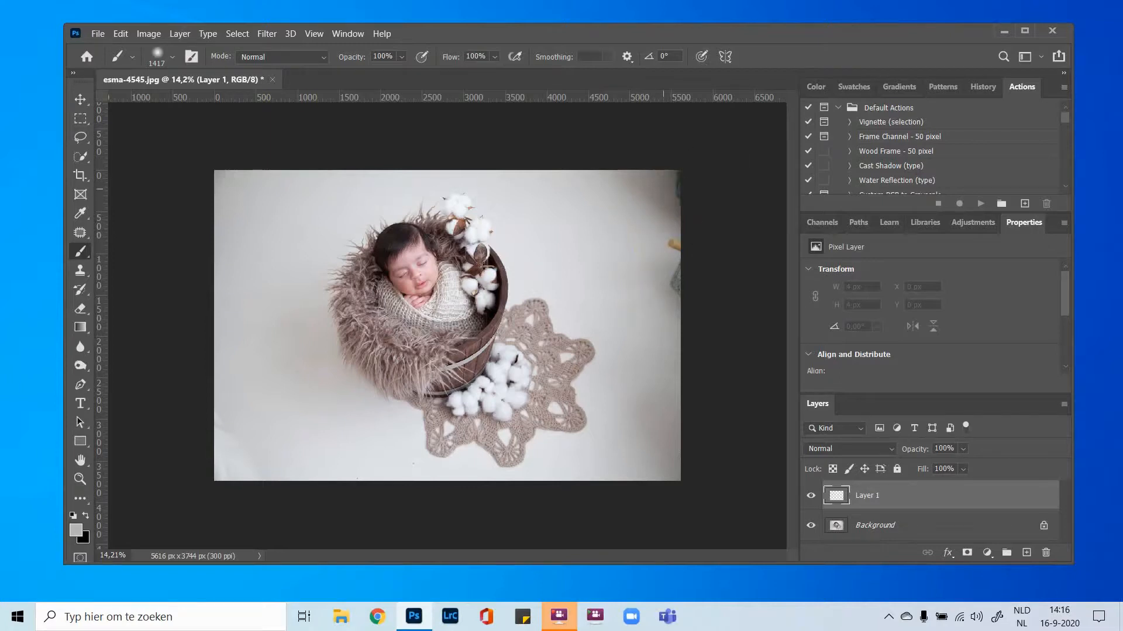
{"action": "left_click", "coordinate": [402, 56]}
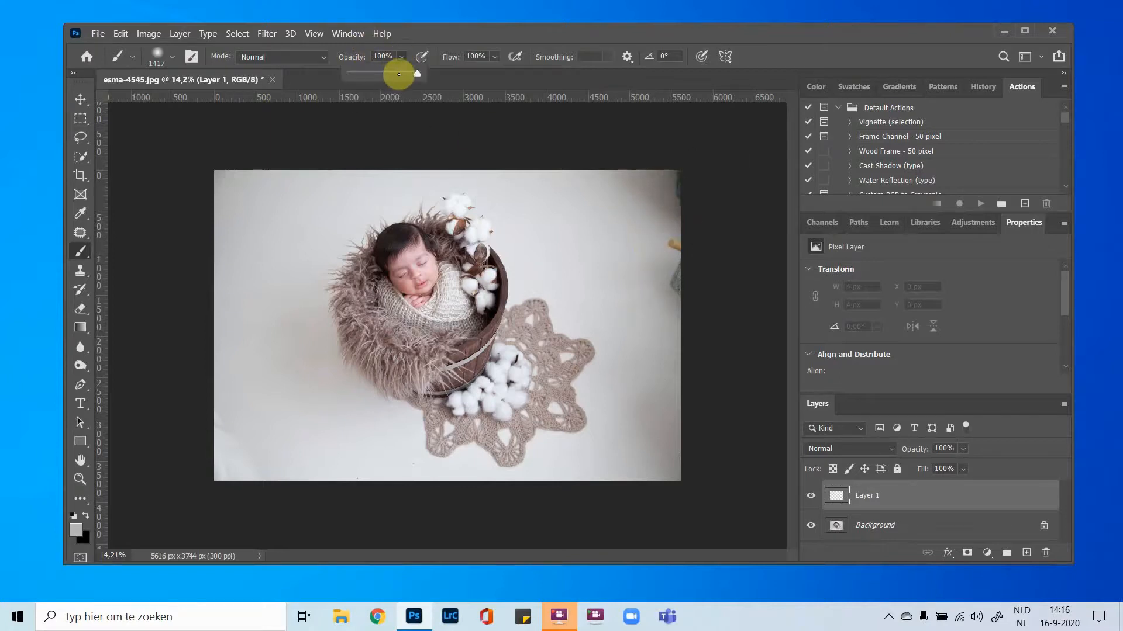
{"action": "mouse_move", "coordinate": [627, 221]}
{"action": "left_mouse_down"}
{"action": "mouse_move", "coordinate": [689, 251]}
{"action": "mouse_move", "coordinate": [637, 176]}
{"action": "mouse_move", "coordinate": [670, 282]}
{"action": "mouse_move", "coordinate": [598, 188]}
{"action": "mouse_move", "coordinate": [674, 328]}
{"action": "left_mouse_up"}
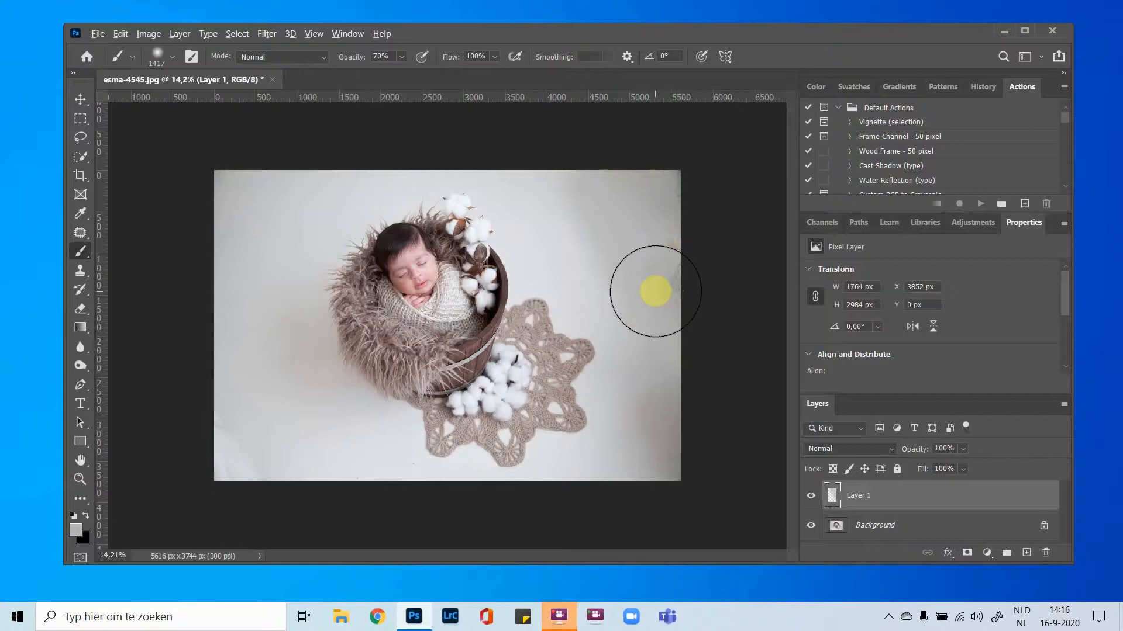
{"action": "right_click", "coordinate": [634, 280], "text": "alt"}
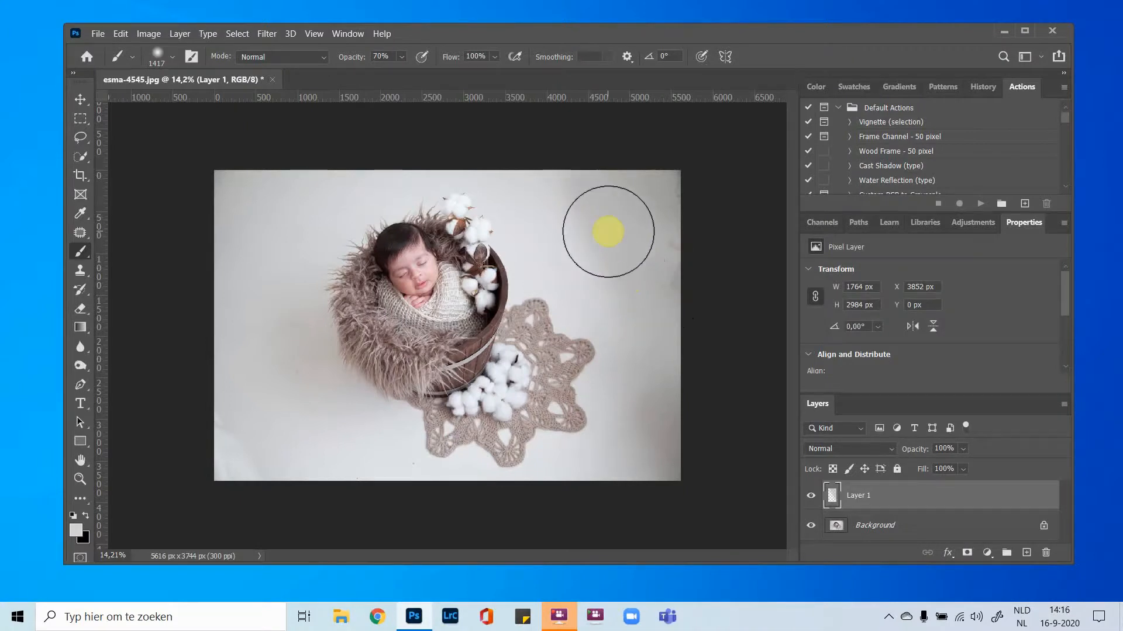
{"action": "mouse_move", "coordinate": [588, 190]}
{"action": "left_mouse_down"}
{"action": "mouse_move", "coordinate": [676, 273]}
{"action": "mouse_move", "coordinate": [599, 210]}
{"action": "mouse_move", "coordinate": [629, 272]}
{"action": "mouse_move", "coordinate": [664, 195]}
{"action": "mouse_move", "coordinate": [636, 300]}
{"action": "mouse_move", "coordinate": [644, 371]}
{"action": "mouse_move", "coordinate": [630, 468]}
{"action": "mouse_move", "coordinate": [634, 403]}
{"action": "mouse_move", "coordinate": [665, 468]}
{"action": "mouse_move", "coordinate": [622, 212]}
{"action": "left_mouse_up"}
Step: Lower the brush opacity to 45% and even out the backdrop on the photo's left side with light grey strokes
{"action": "left_click", "coordinate": [401, 57]}
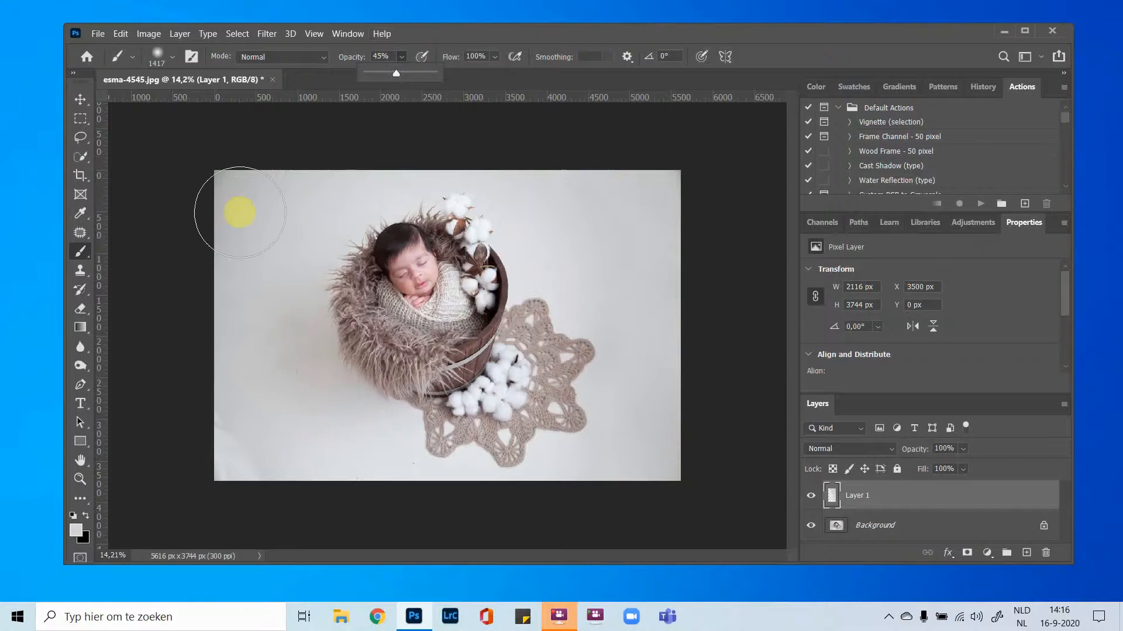
{"action": "left_click", "coordinate": [330, 206]}
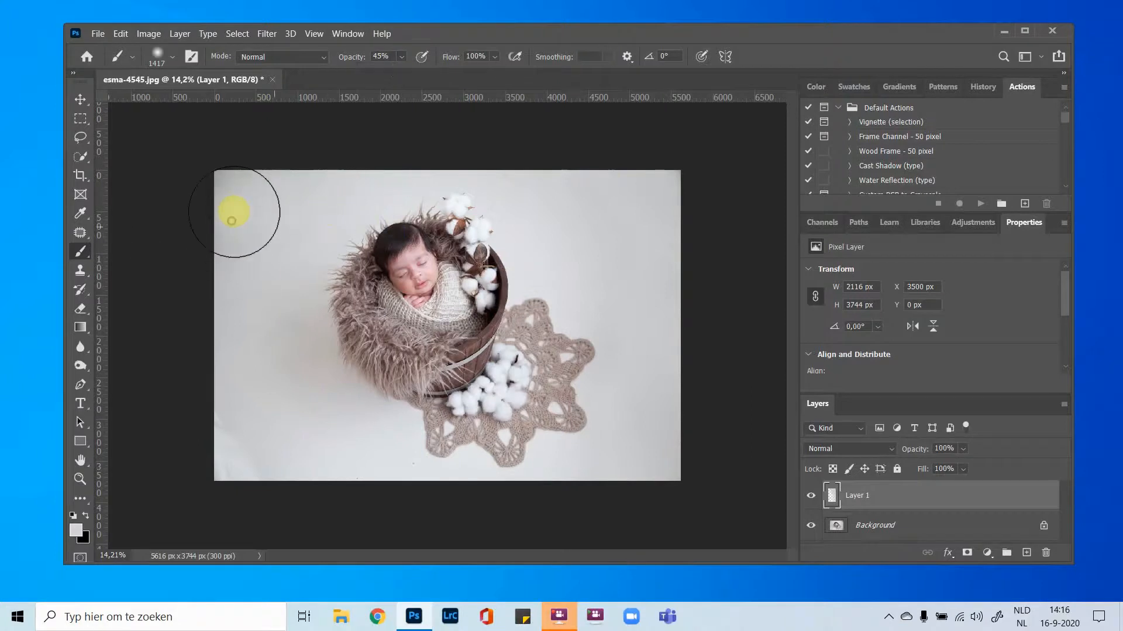
{"action": "mouse_move", "coordinate": [259, 343]}
{"action": "left_mouse_down"}
{"action": "mouse_move", "coordinate": [217, 470]}
{"action": "mouse_move", "coordinate": [219, 427]}
{"action": "mouse_move", "coordinate": [235, 453]}
{"action": "mouse_move", "coordinate": [211, 447]}
{"action": "left_mouse_up"}
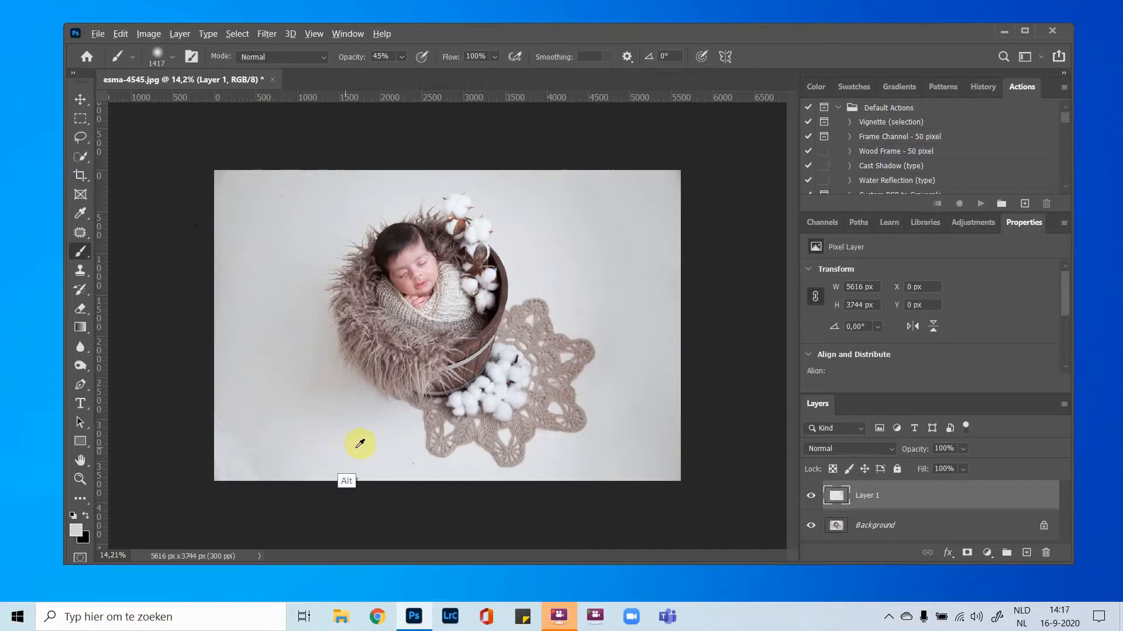
{"action": "mouse_move", "coordinate": [359, 444]}
{"action": "left_mouse_down"}
{"action": "mouse_move", "coordinate": [324, 447]}
{"action": "mouse_move", "coordinate": [316, 401]}
{"action": "mouse_move", "coordinate": [253, 366]}
{"action": "mouse_move", "coordinate": [272, 339]}
{"action": "mouse_move", "coordinate": [201, 328]}
{"action": "mouse_move", "coordinate": [216, 461]}
{"action": "mouse_move", "coordinate": [193, 336]}
{"action": "mouse_move", "coordinate": [341, 188]}
{"action": "mouse_move", "coordinate": [356, 190]}
{"action": "mouse_move", "coordinate": [208, 230]}
{"action": "mouse_move", "coordinate": [264, 213]}
{"action": "mouse_move", "coordinate": [282, 257]}
{"action": "left_mouse_up"}
{"action": "mouse_move", "coordinate": [245, 350]}
{"action": "left_mouse_down"}
{"action": "mouse_move", "coordinate": [250, 410]}
{"action": "mouse_move", "coordinate": [664, 428]}
{"action": "mouse_move", "coordinate": [664, 514]}
{"action": "mouse_move", "coordinate": [165, 296]}
{"action": "left_mouse_up"}
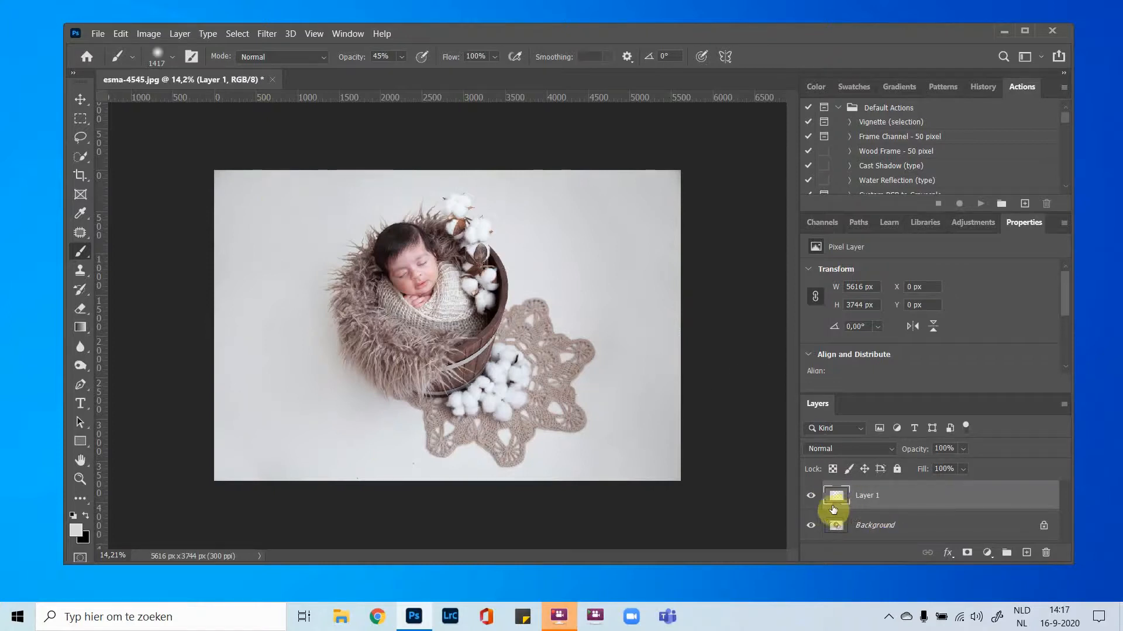
Step: Compare the photo with and without the painted backdrop layer by toggling Layer 1's visibility
{"action": "left_click", "coordinate": [811, 498]}
{"action": "left_click", "coordinate": [811, 497]}
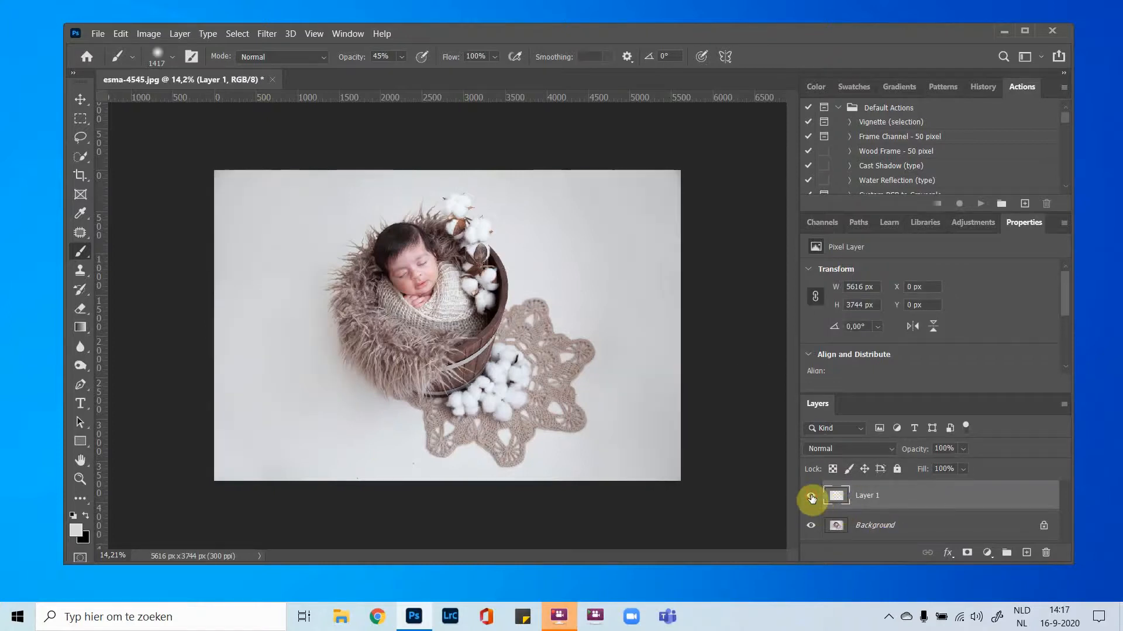
{"action": "left_click", "coordinate": [811, 498]}
{"action": "left_click", "coordinate": [811, 497]}
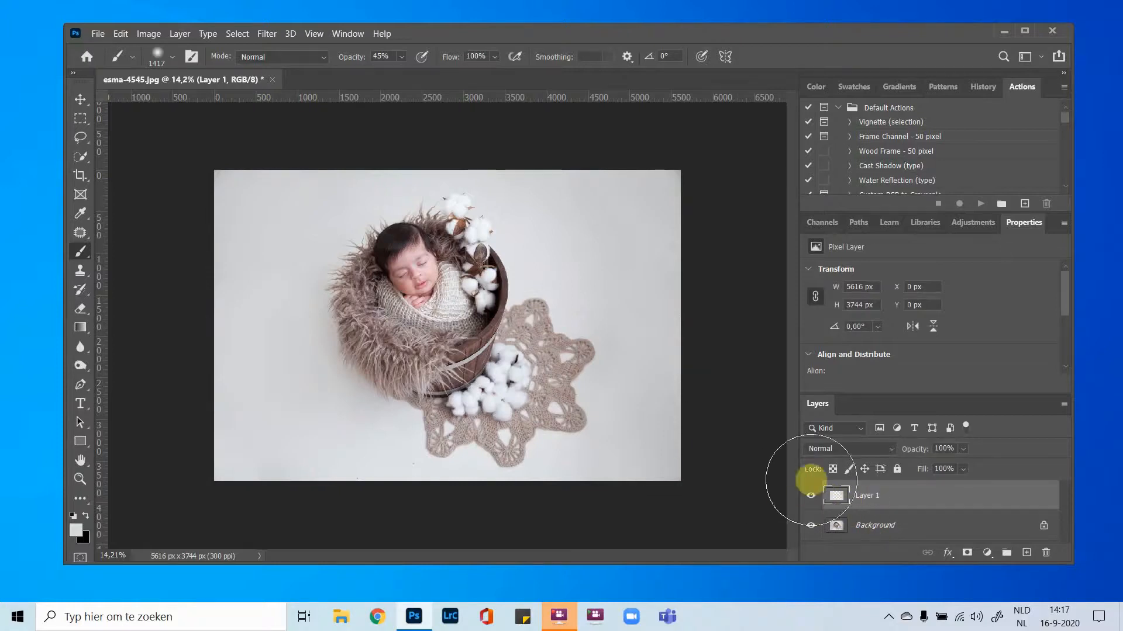
Step: Flatten the image to merge the painted layer into the Background
{"action": "left_click", "coordinate": [883, 524]}
{"action": "right_click", "coordinate": [884, 524]}
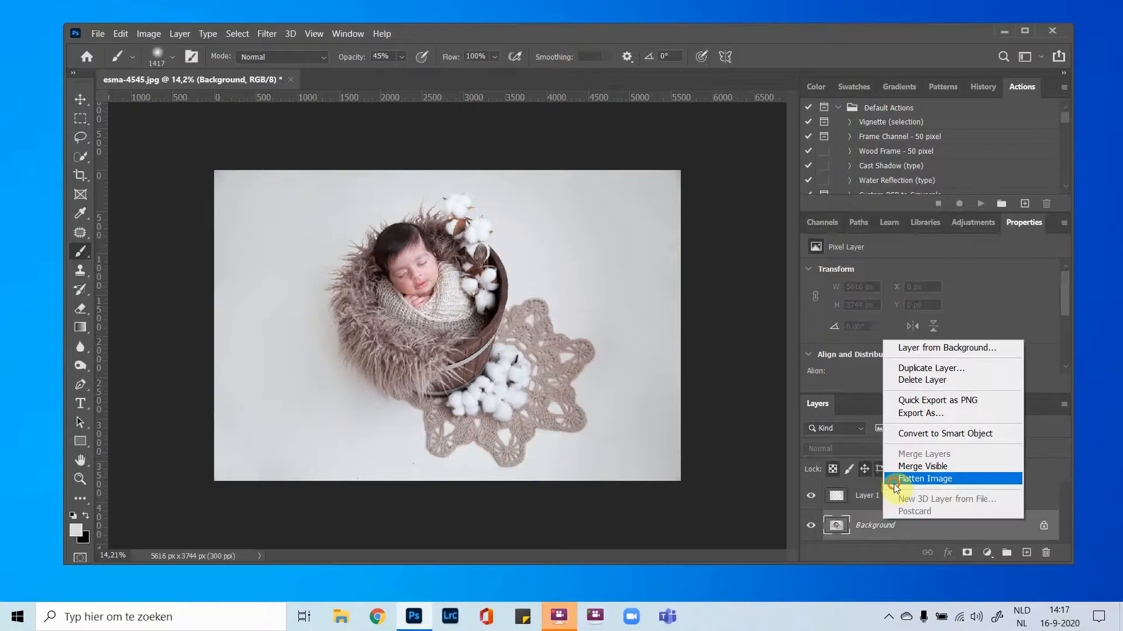
{"action": "left_click", "coordinate": [923, 478]}
Step: Switch to the Move tool and select the Little Pieces - Workflow Actions set, with the baby's face in close view
{"action": "scroll", "coordinate": [365, 227], "scroll_direction": "up", "scroll_amount": 4}
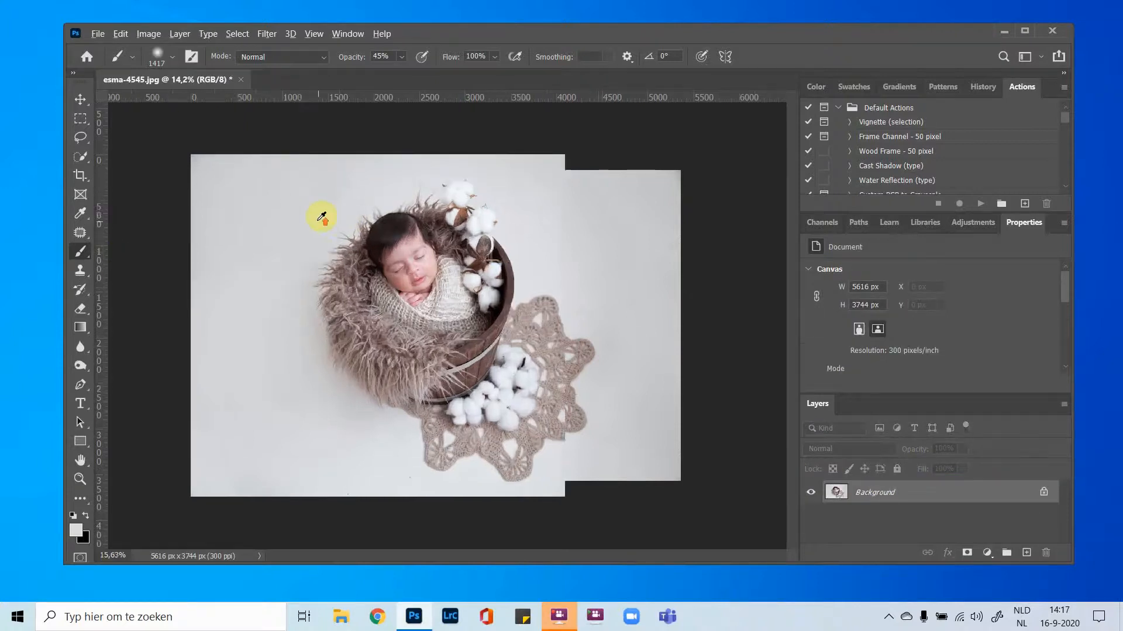
{"action": "scroll", "coordinate": [432, 256], "scroll_direction": "up", "scroll_amount": 2}
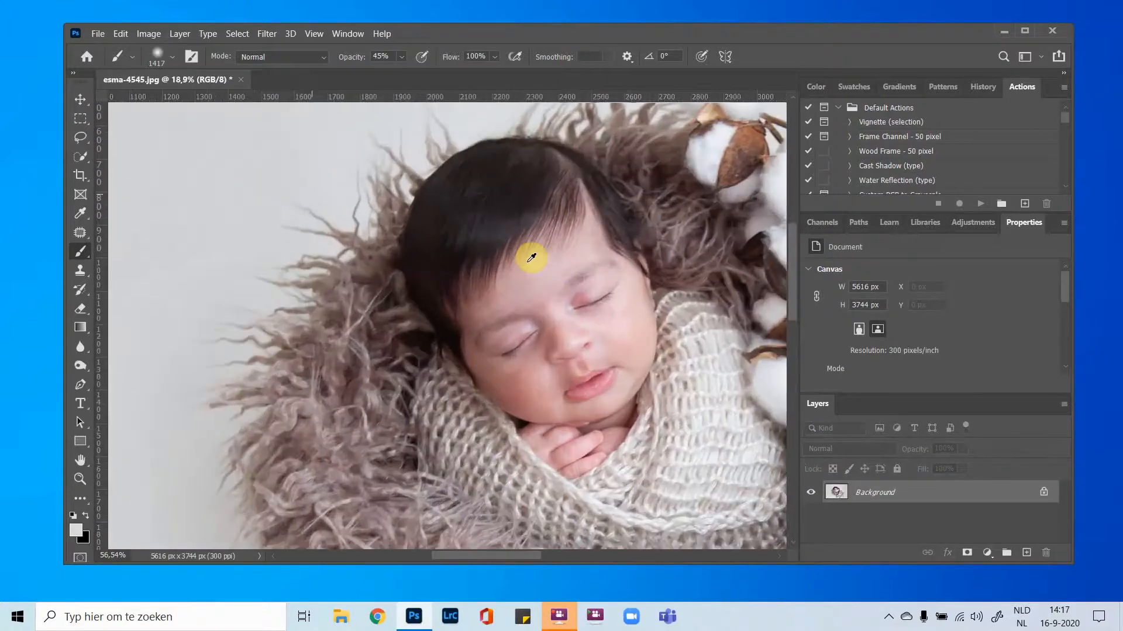
{"action": "left_click_drag", "start_coordinate": [551, 270], "coordinate": [426, 283]}
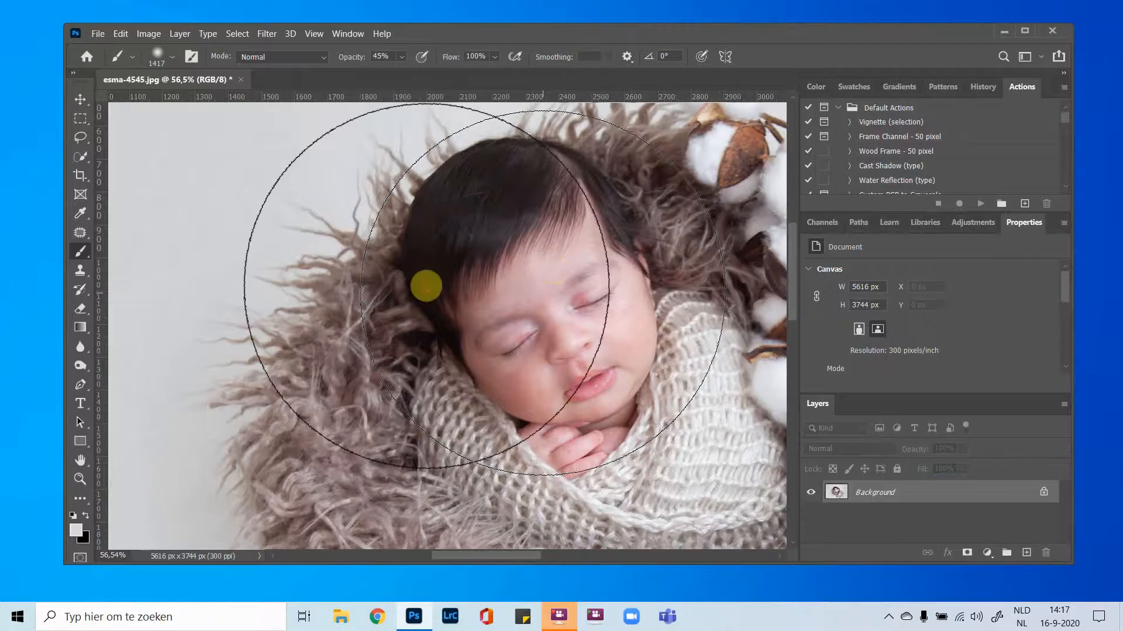
{"action": "left_click", "coordinate": [83, 99]}
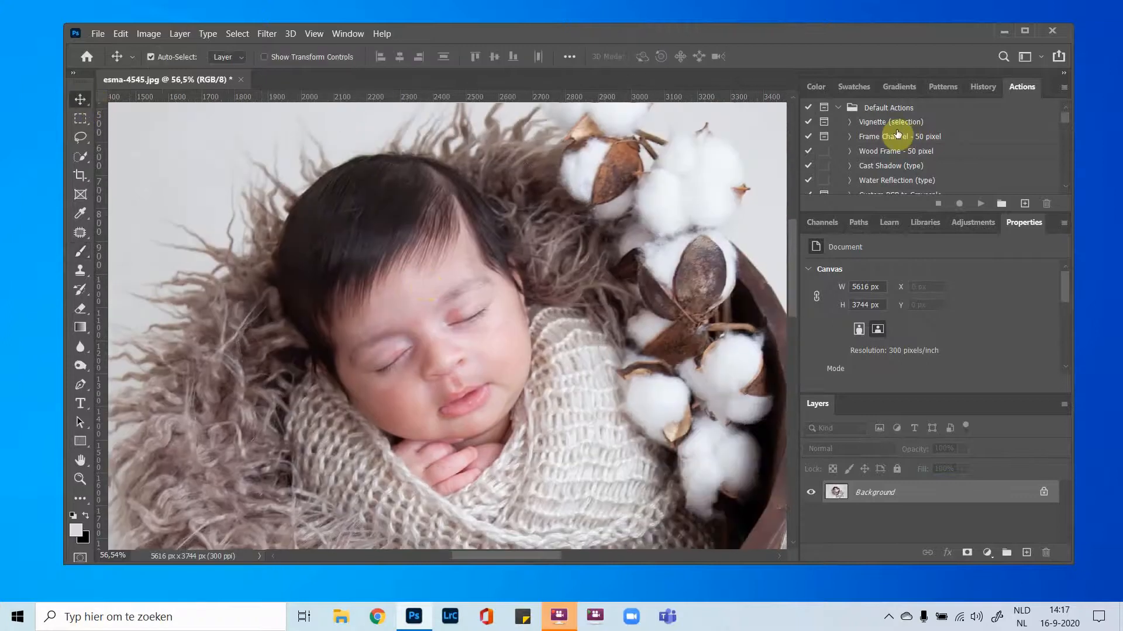
{"action": "scroll", "coordinate": [892, 129], "scroll_direction": "down", "scroll_amount": 6}
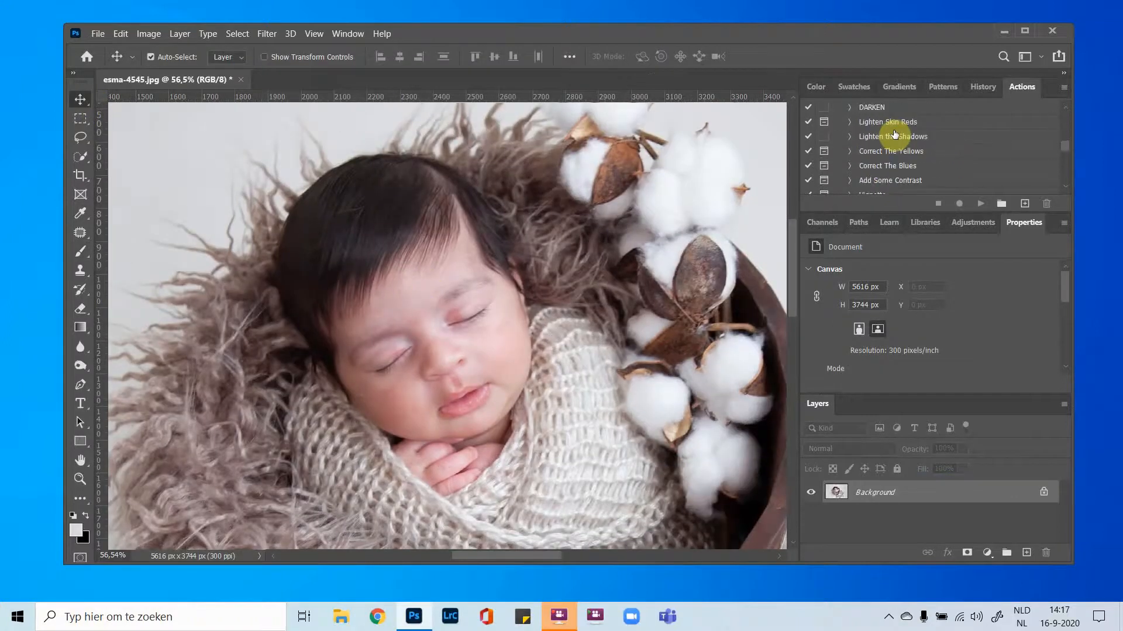
{"action": "scroll", "coordinate": [913, 166], "scroll_direction": "up", "scroll_amount": 2}
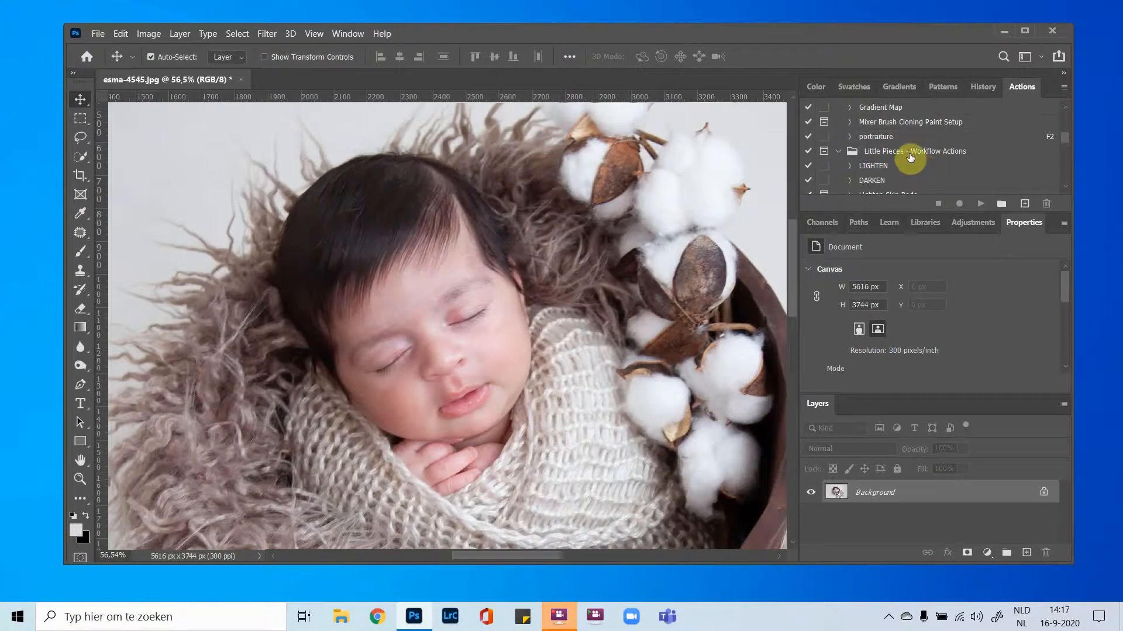
{"action": "left_click", "coordinate": [910, 154]}
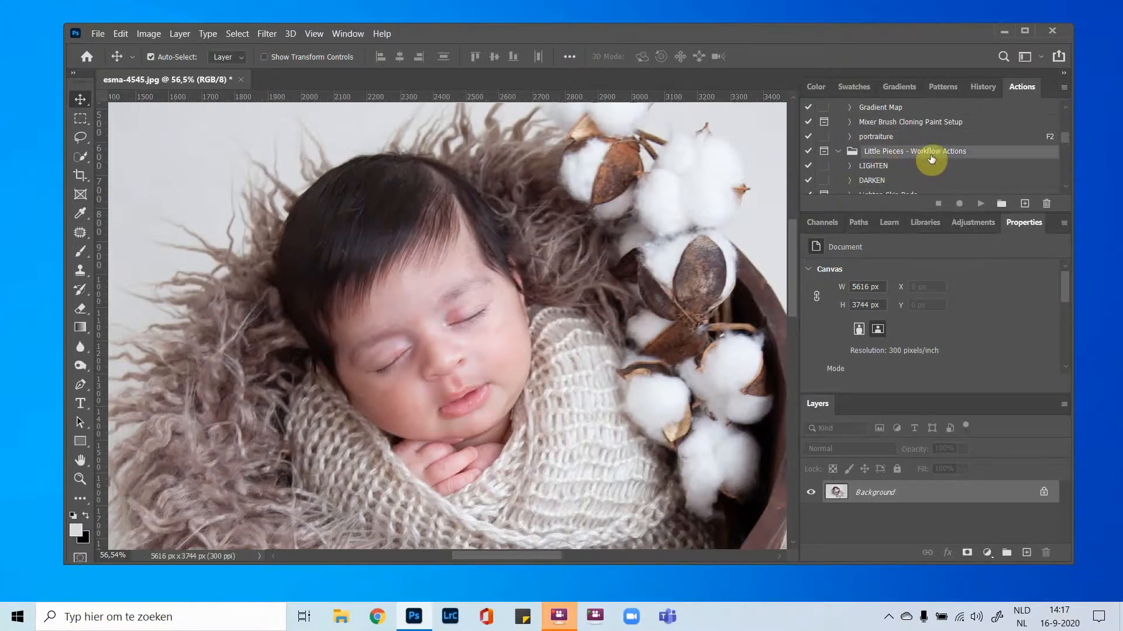
Step: Run the Lighten Skin Reds workflow action and dismiss its brush instructions
{"action": "scroll", "coordinate": [914, 170], "scroll_direction": "down", "scroll_amount": 1}
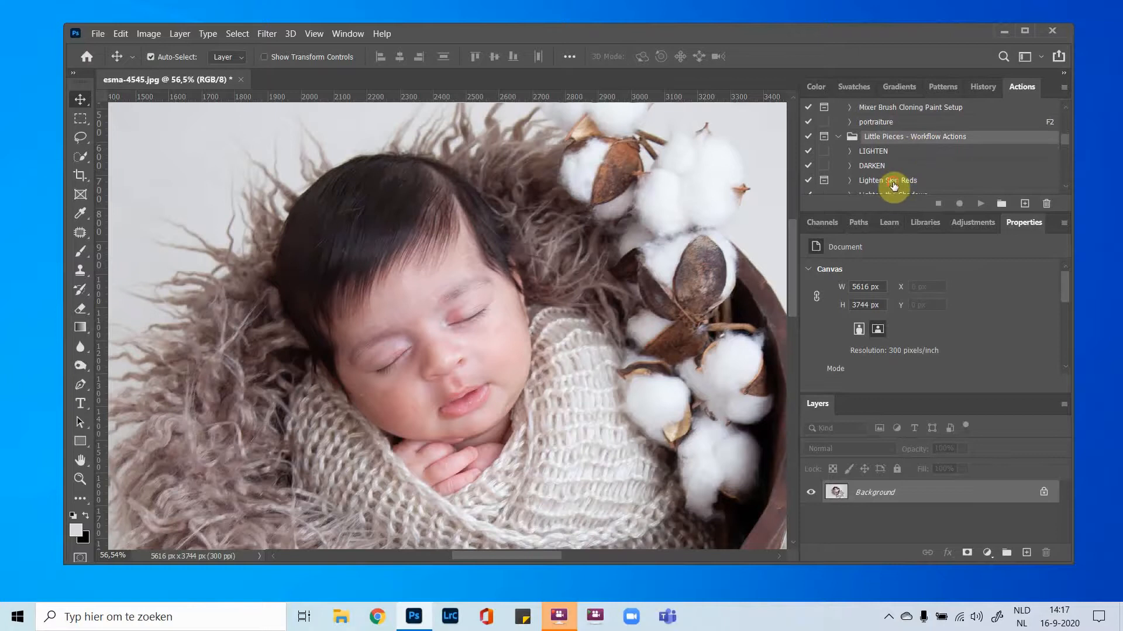
{"action": "left_click", "coordinate": [893, 181]}
{"action": "left_click", "coordinate": [982, 205]}
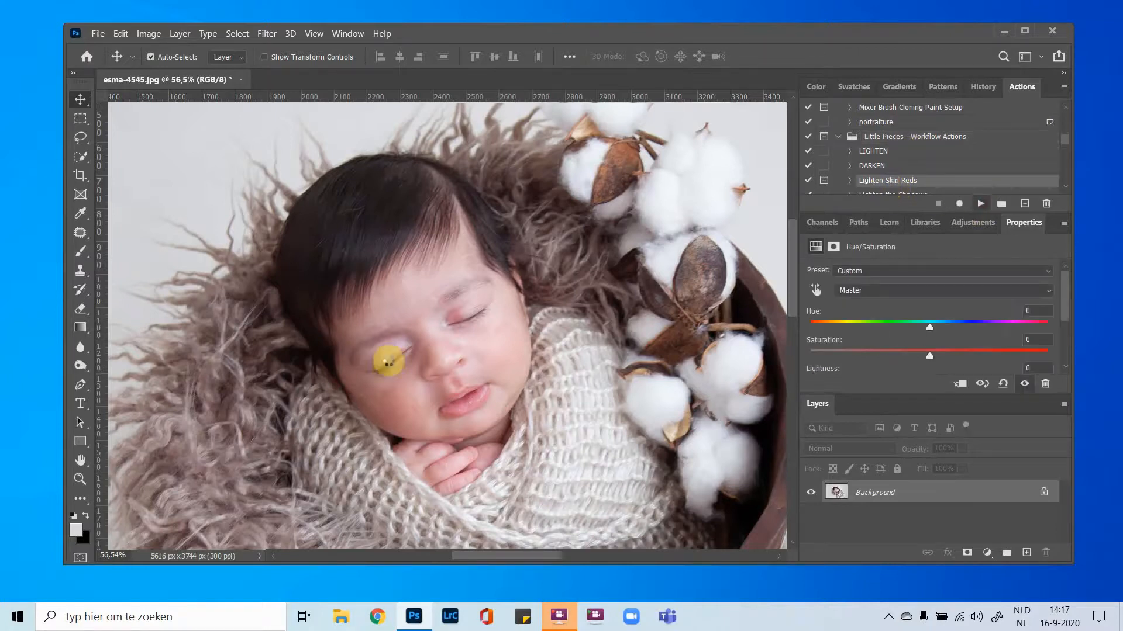
{"action": "left_click", "coordinate": [563, 245]}
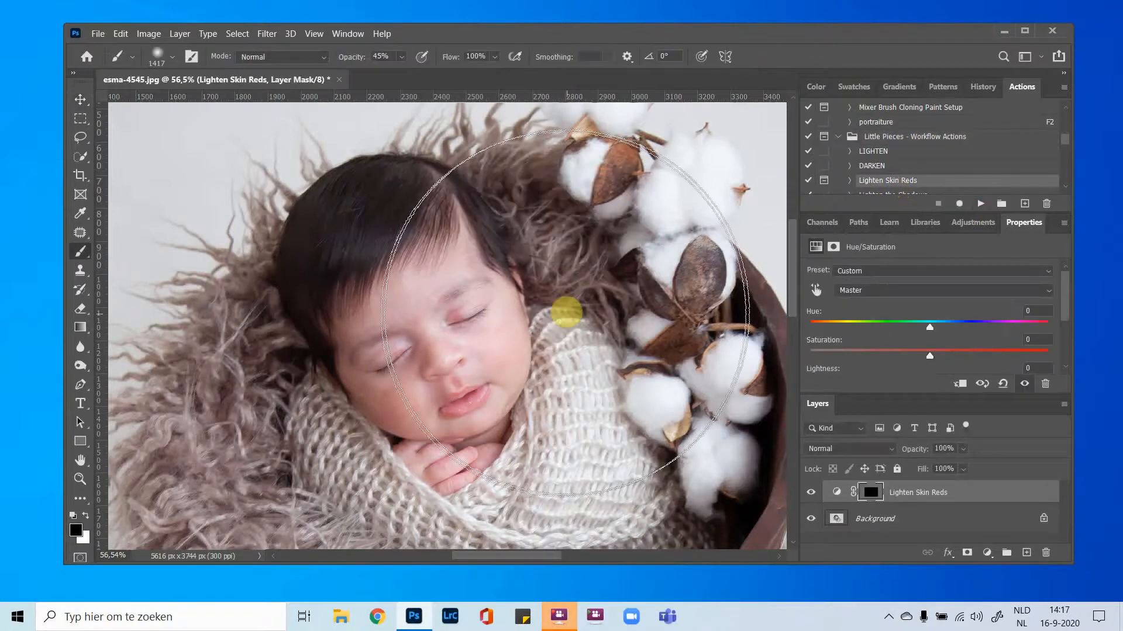
Step: Paint the Lighten Skin Reds mask over the baby's face and hands with a white 191 px brush at 100% opacity
{"action": "left_click_drag", "start_coordinate": [575, 321], "coordinate": [305, 317]}
{"action": "left_click_drag", "start_coordinate": [376, 319], "coordinate": [387, 321]}
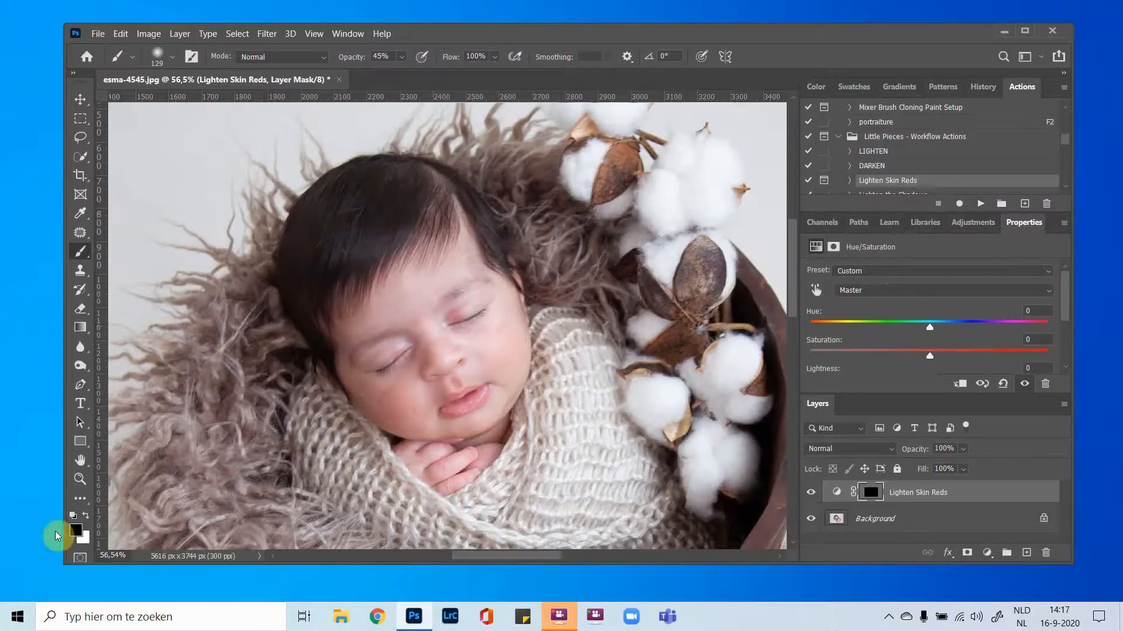
{"action": "left_click", "coordinate": [86, 516]}
{"action": "left_click_drag", "start_coordinate": [466, 310], "coordinate": [481, 313]}
{"action": "left_click", "coordinate": [401, 57]}
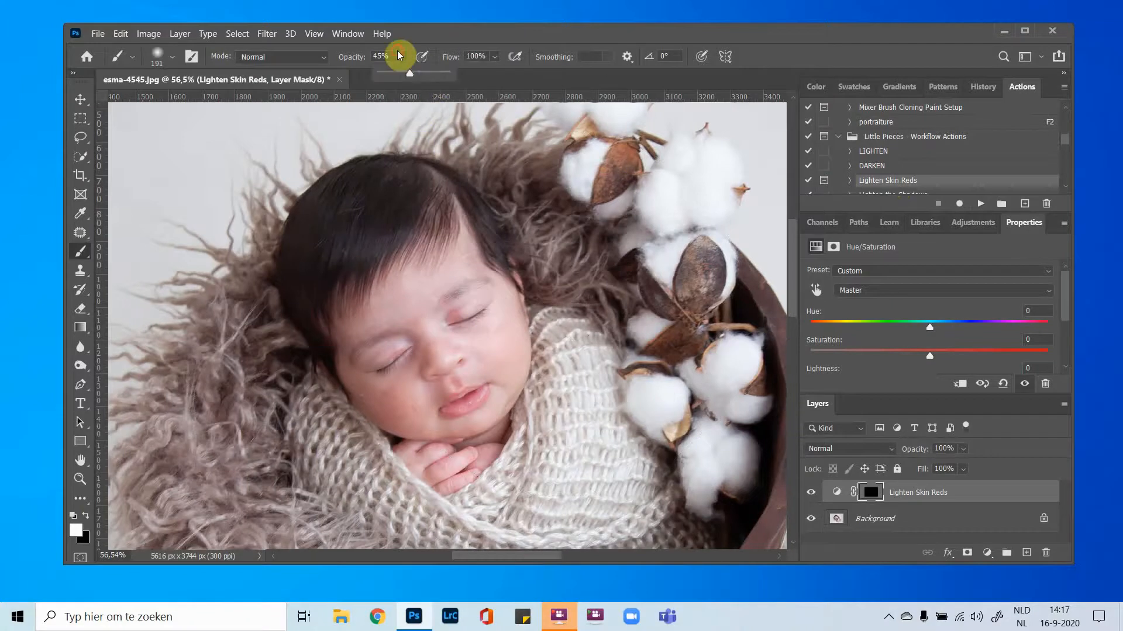
{"action": "left_click_drag", "start_coordinate": [412, 72], "coordinate": [474, 73]}
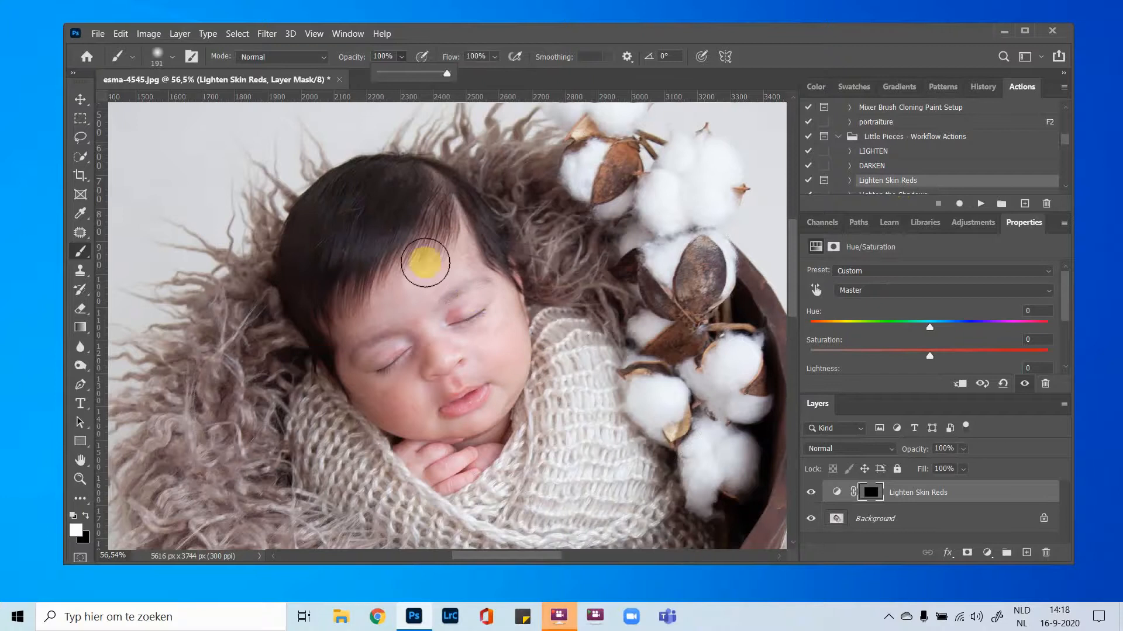
{"action": "left_click", "coordinate": [450, 252]}
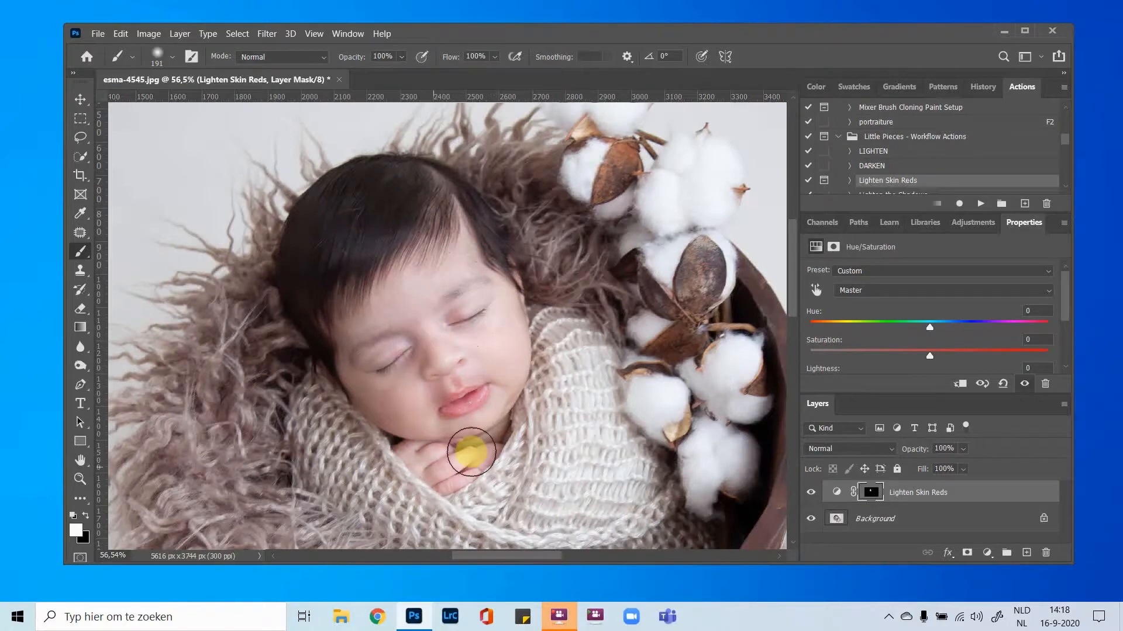
{"action": "left_click", "coordinate": [463, 449]}
Step: Select the Background layer and run Lighten Skin Reds again to add a second correction layer directly above it
{"action": "right_click", "coordinate": [886, 519]}
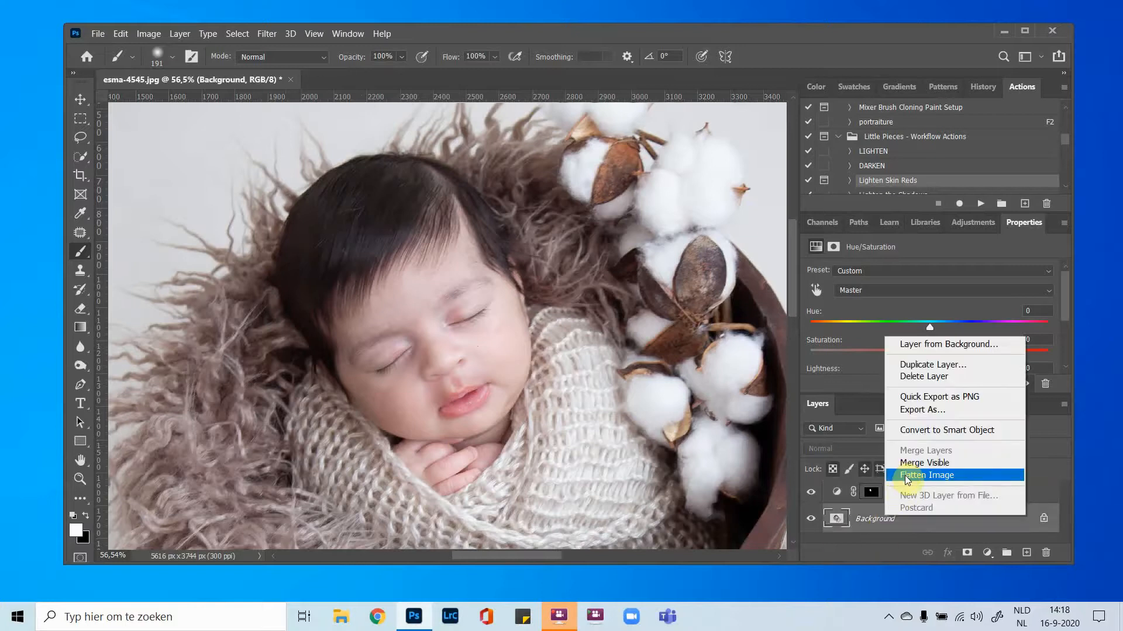
{"action": "left_click", "coordinate": [865, 518]}
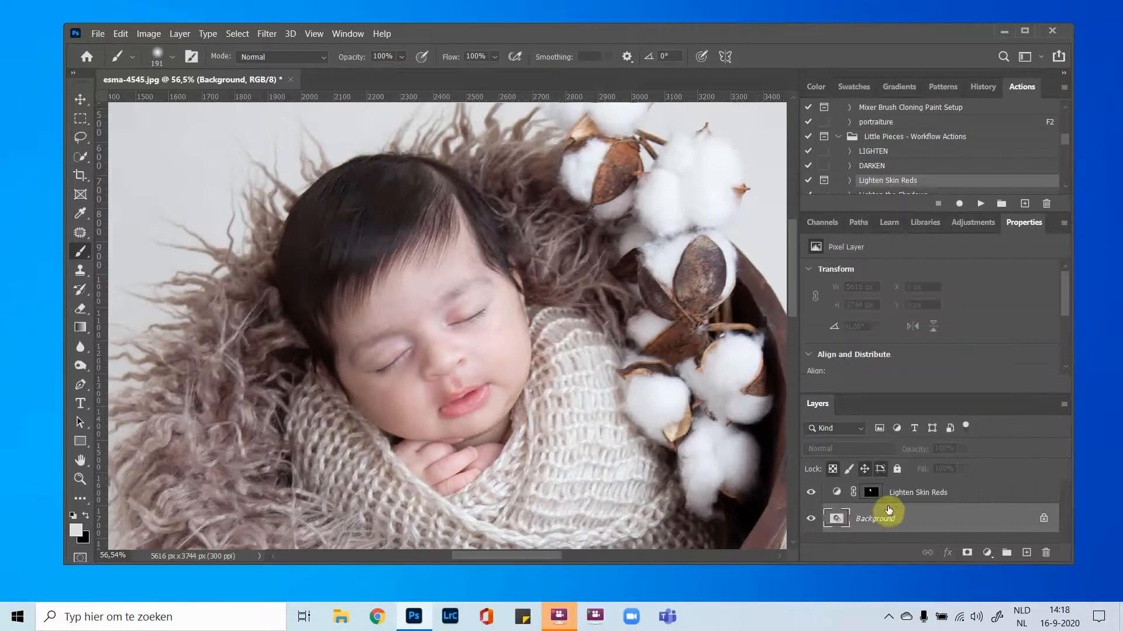
{"action": "left_click", "coordinate": [978, 204]}
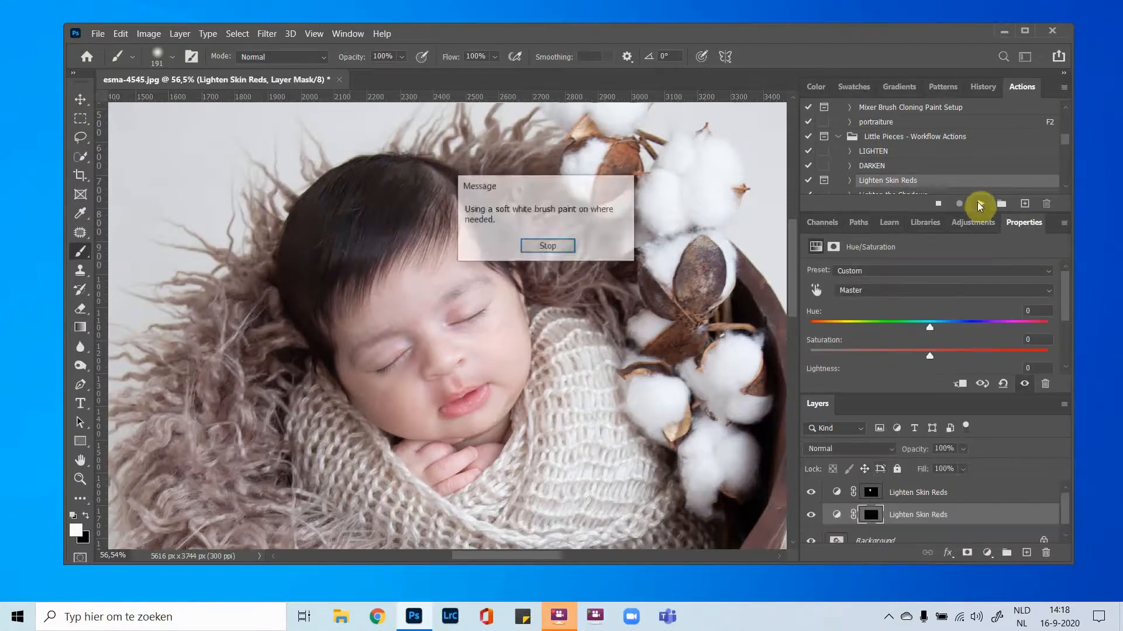
{"action": "left_click", "coordinate": [558, 246]}
Step: Reduce the brush to 23 px and paint the second mask over the red eyelid on the photo's right side and around the mouth
{"action": "scroll", "coordinate": [466, 307], "scroll_direction": "up", "scroll_amount": 10}
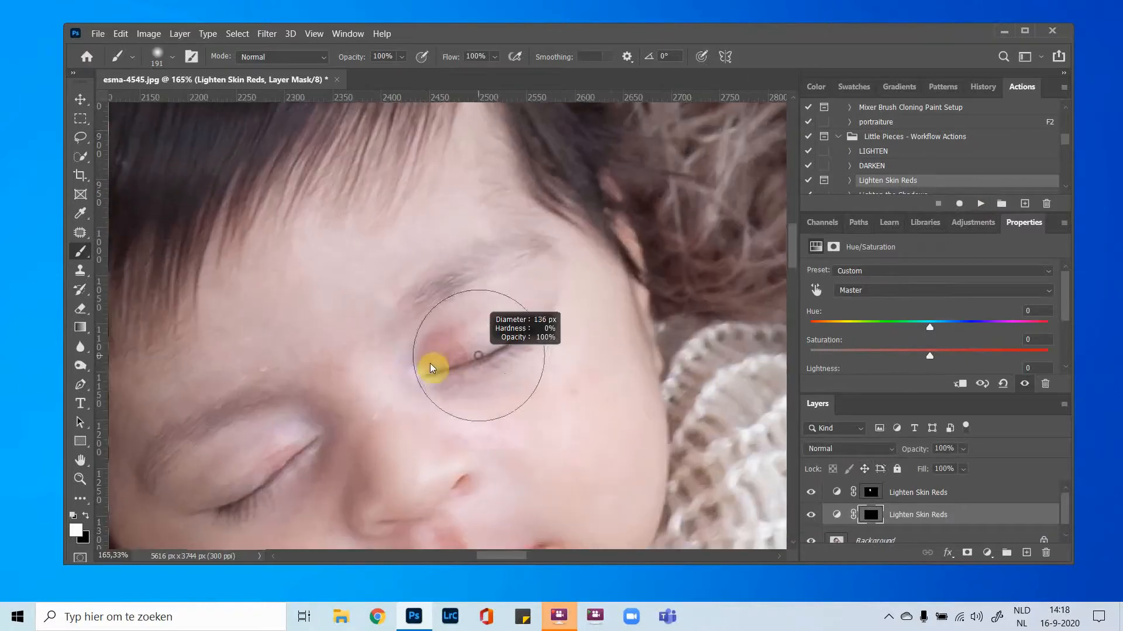
{"action": "mouse_move", "coordinate": [431, 368]}
{"action": "left_mouse_down"}
{"action": "mouse_move", "coordinate": [374, 357]}
{"action": "mouse_move", "coordinate": [462, 359]}
{"action": "mouse_move", "coordinate": [438, 366]}
{"action": "mouse_move", "coordinate": [460, 351]}
{"action": "mouse_move", "coordinate": [455, 339]}
{"action": "mouse_move", "coordinate": [464, 346]}
{"action": "mouse_move", "coordinate": [430, 343]}
{"action": "mouse_move", "coordinate": [467, 356]}
{"action": "mouse_move", "coordinate": [433, 335]}
{"action": "left_mouse_up"}
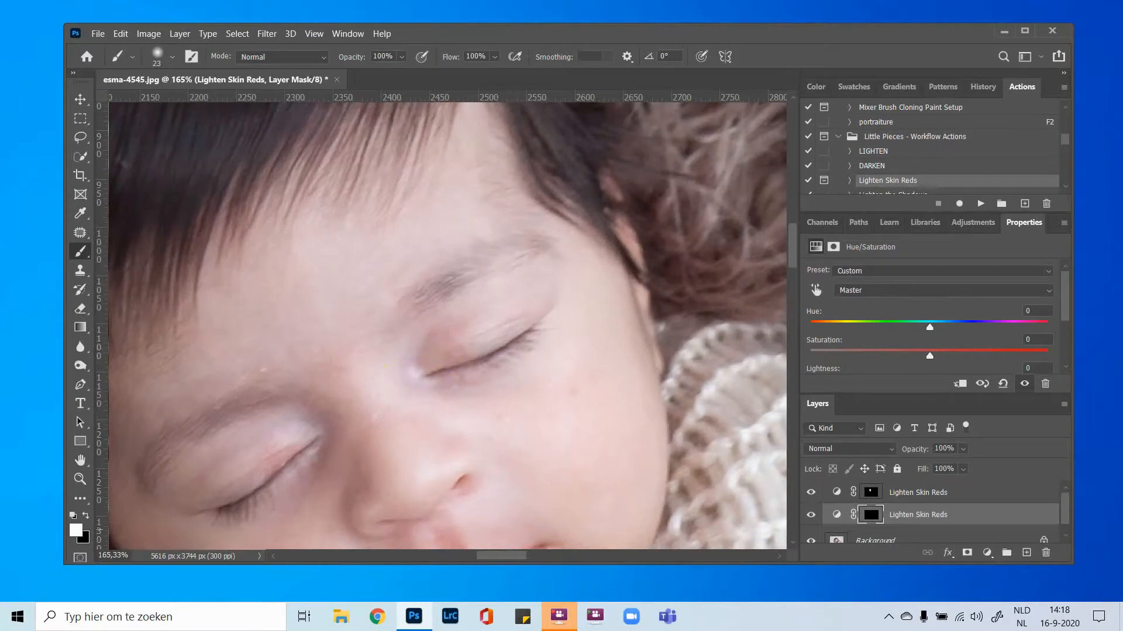
{"action": "mouse_move", "coordinate": [572, 440]}
{"action": "left_mouse_down"}
{"action": "mouse_move", "coordinate": [609, 260]}
{"action": "mouse_move", "coordinate": [649, 178]}
{"action": "left_mouse_up"}
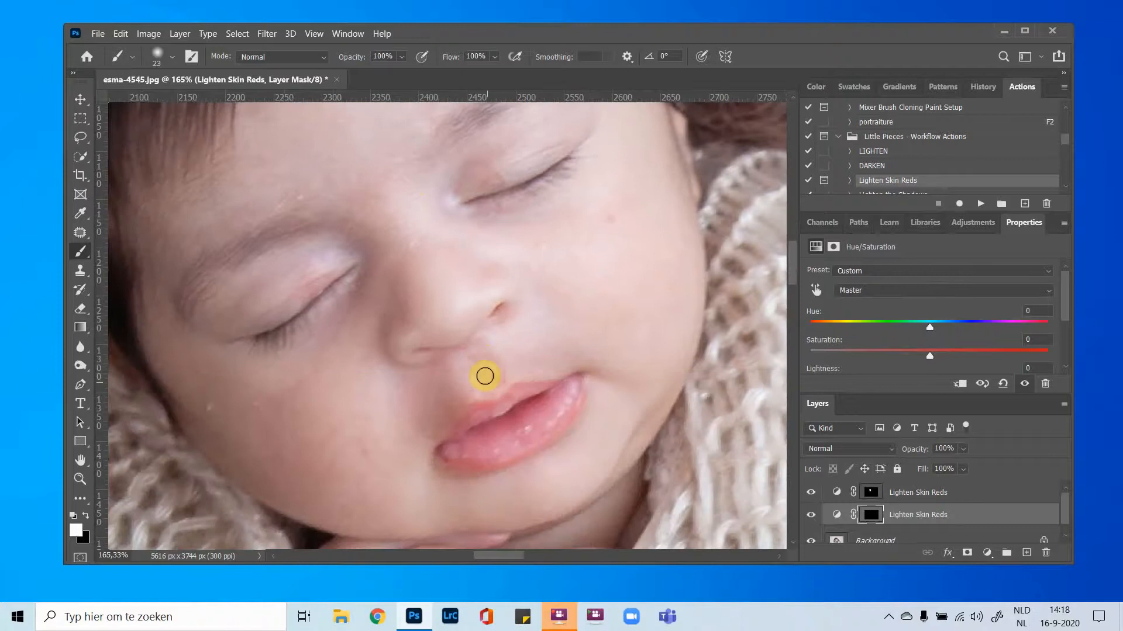
{"action": "mouse_move", "coordinate": [485, 376]}
{"action": "left_mouse_down"}
{"action": "mouse_move", "coordinate": [453, 353]}
{"action": "mouse_move", "coordinate": [419, 356]}
{"action": "mouse_move", "coordinate": [439, 389]}
{"action": "mouse_move", "coordinate": [415, 396]}
{"action": "mouse_move", "coordinate": [442, 422]}
{"action": "left_mouse_up"}
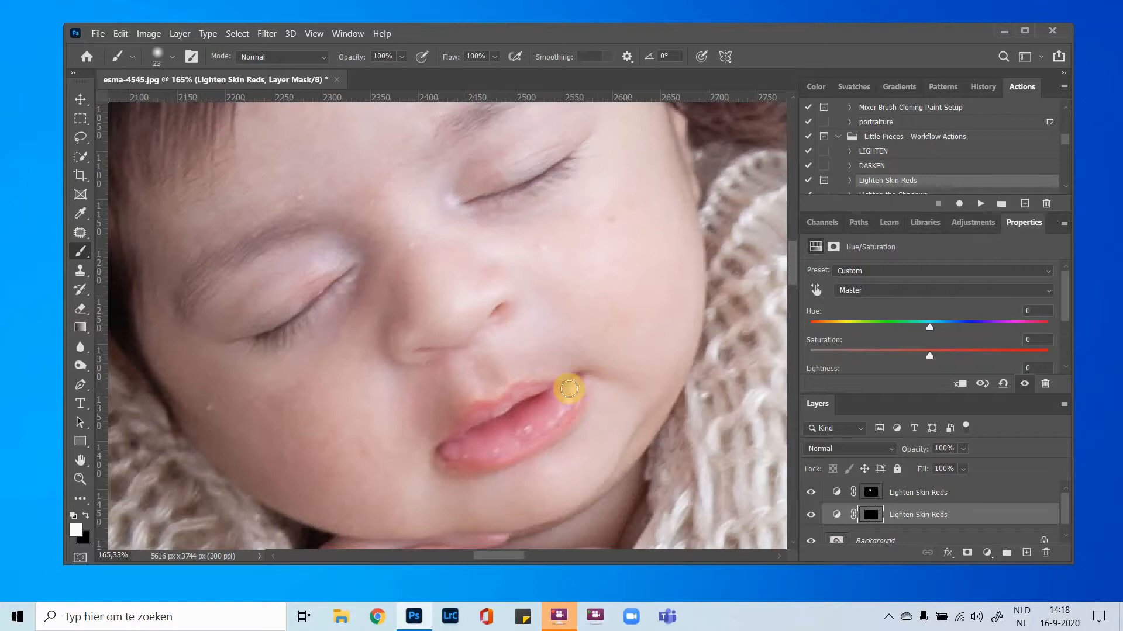
{"action": "scroll", "coordinate": [458, 397], "scroll_direction": "down", "scroll_amount": 5}
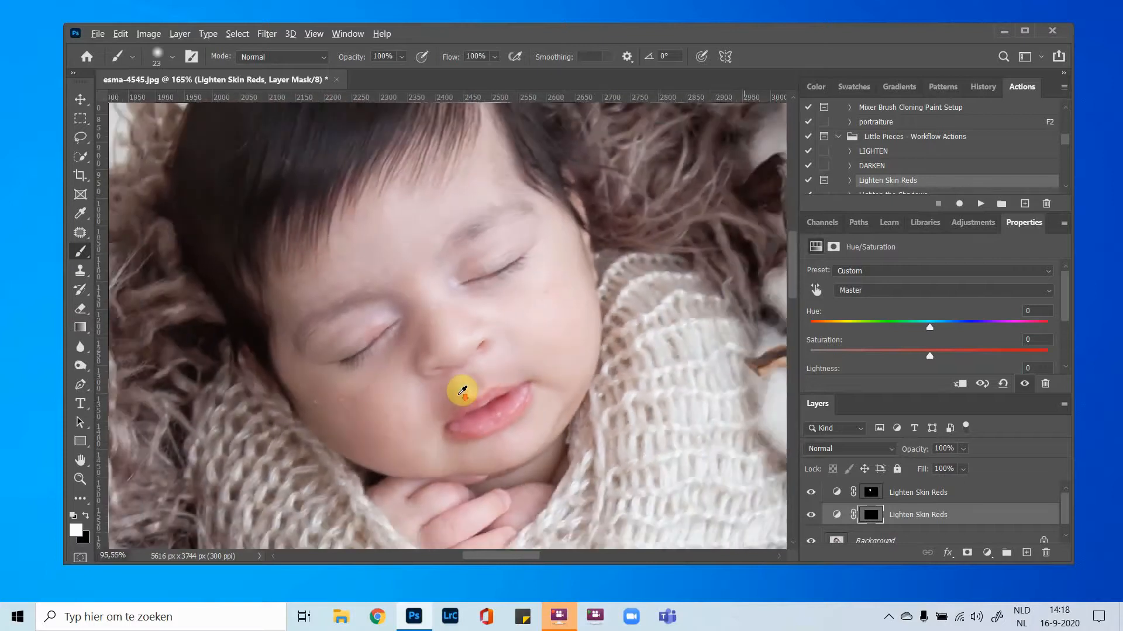
{"action": "scroll", "coordinate": [462, 390], "scroll_direction": "down", "scroll_amount": 3}
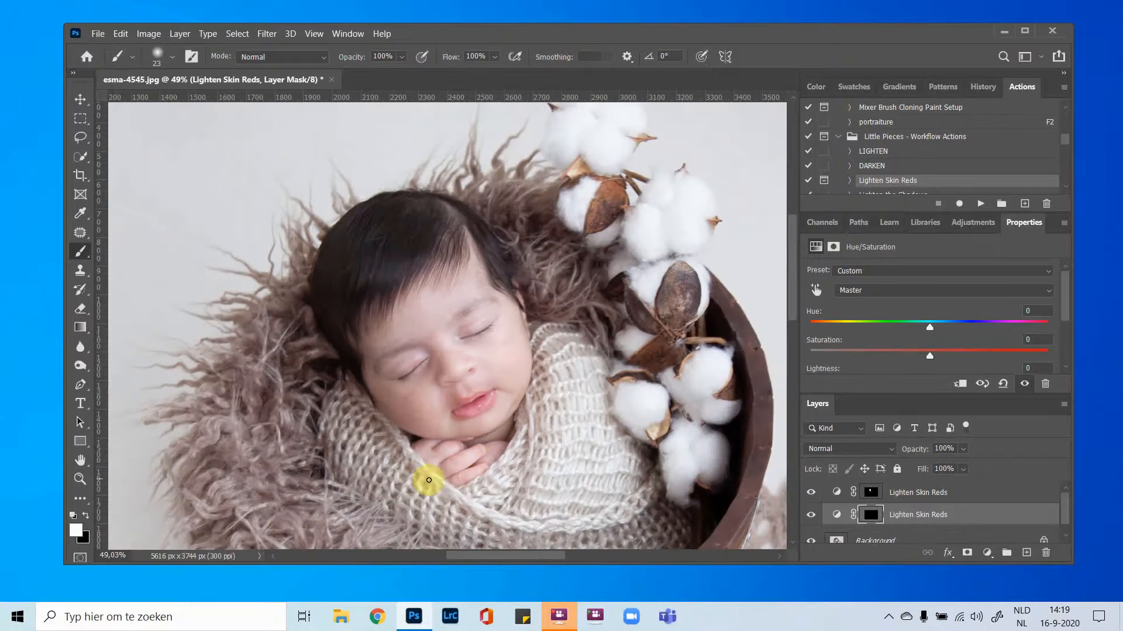
Step: Set the brush to 95 px and 45% opacity and paint the second mask over the baby's red fingers
{"action": "scroll", "coordinate": [497, 445], "scroll_direction": "up", "scroll_amount": 3}
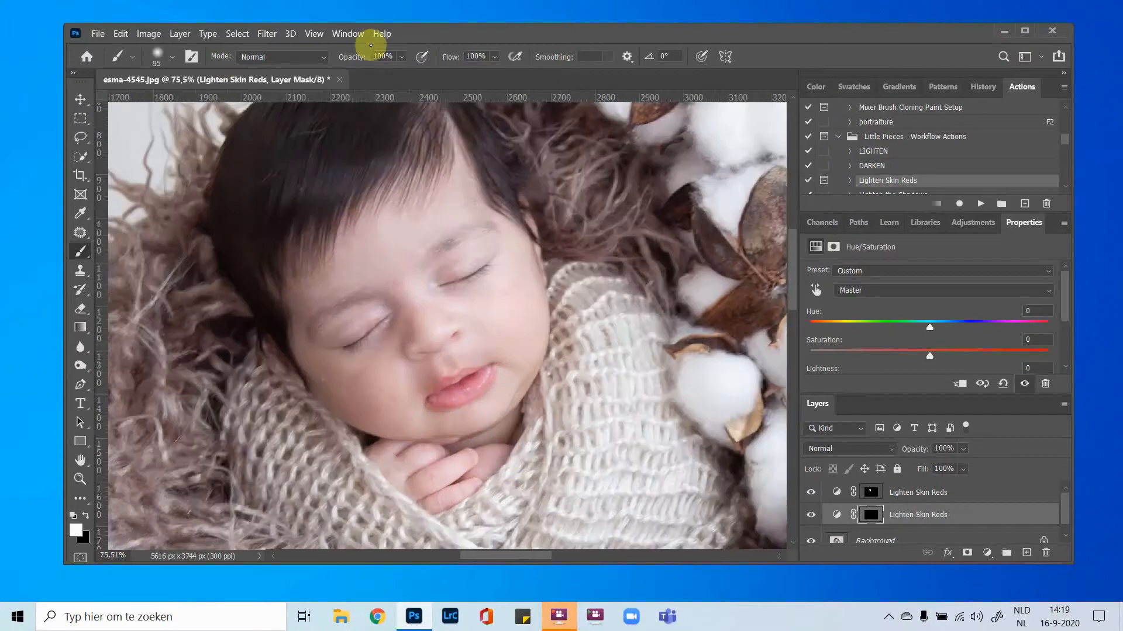
{"action": "left_click", "coordinate": [402, 57]}
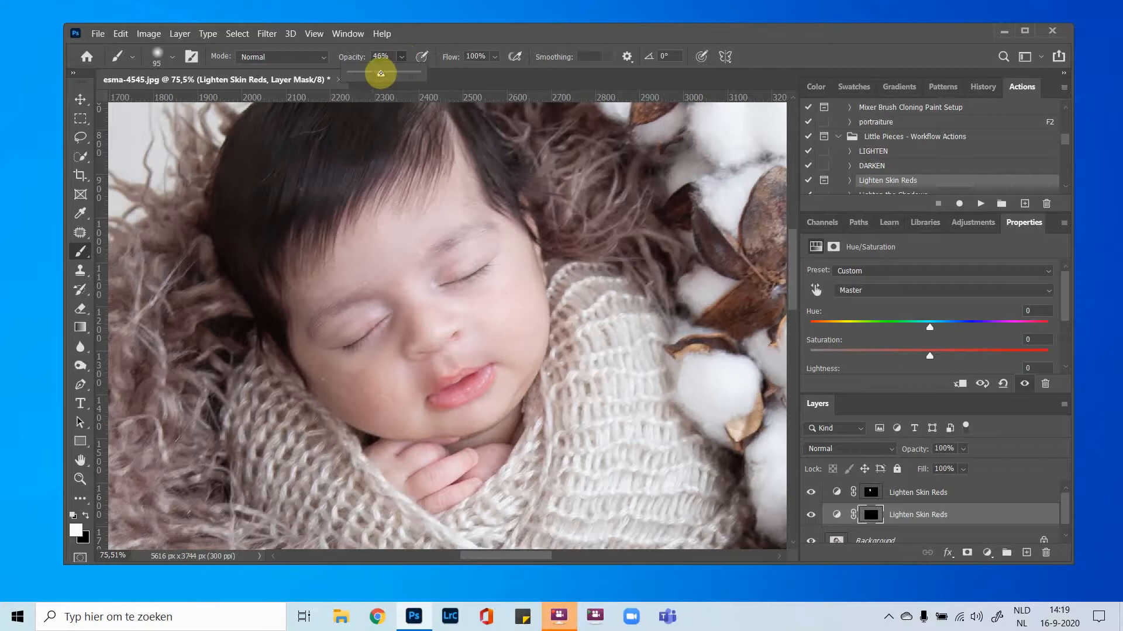
{"action": "left_click_drag", "start_coordinate": [381, 73], "coordinate": [379, 72]}
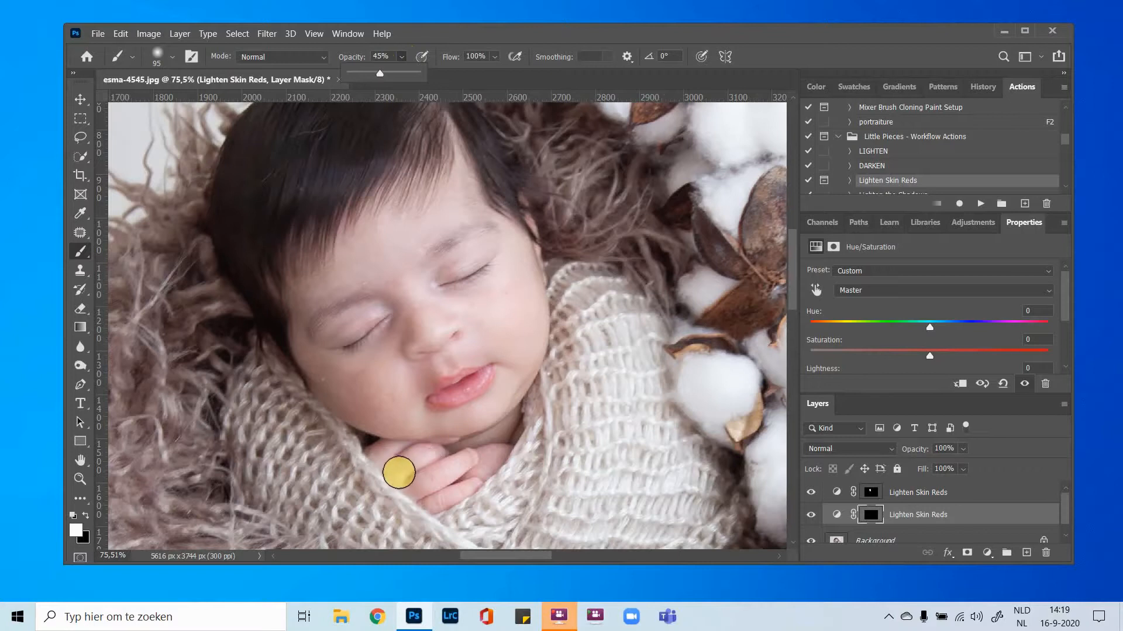
{"action": "left_click", "coordinate": [418, 467]}
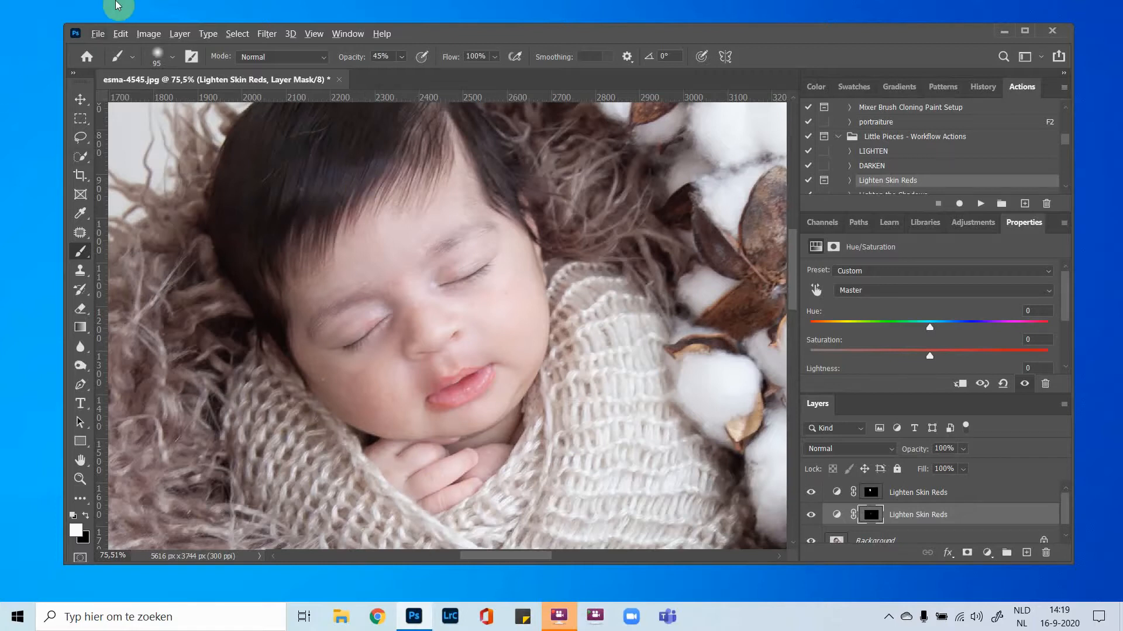
{"action": "scroll", "coordinate": [422, 284], "scroll_direction": "down", "scroll_amount": 5}
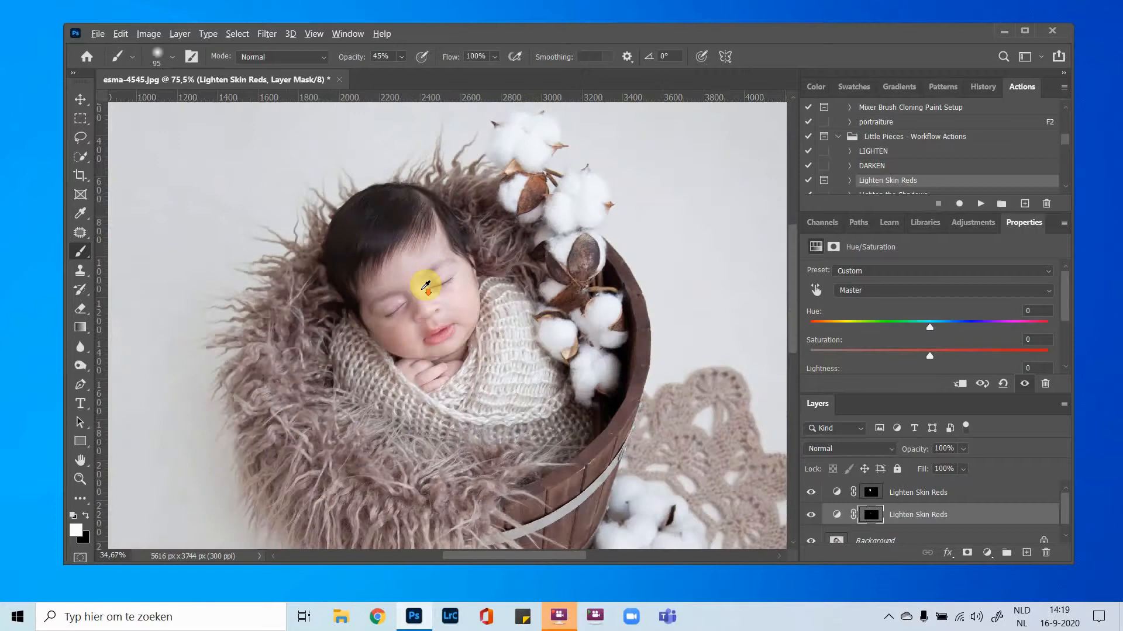
{"action": "scroll", "coordinate": [426, 284], "scroll_direction": "down", "scroll_amount": 1}
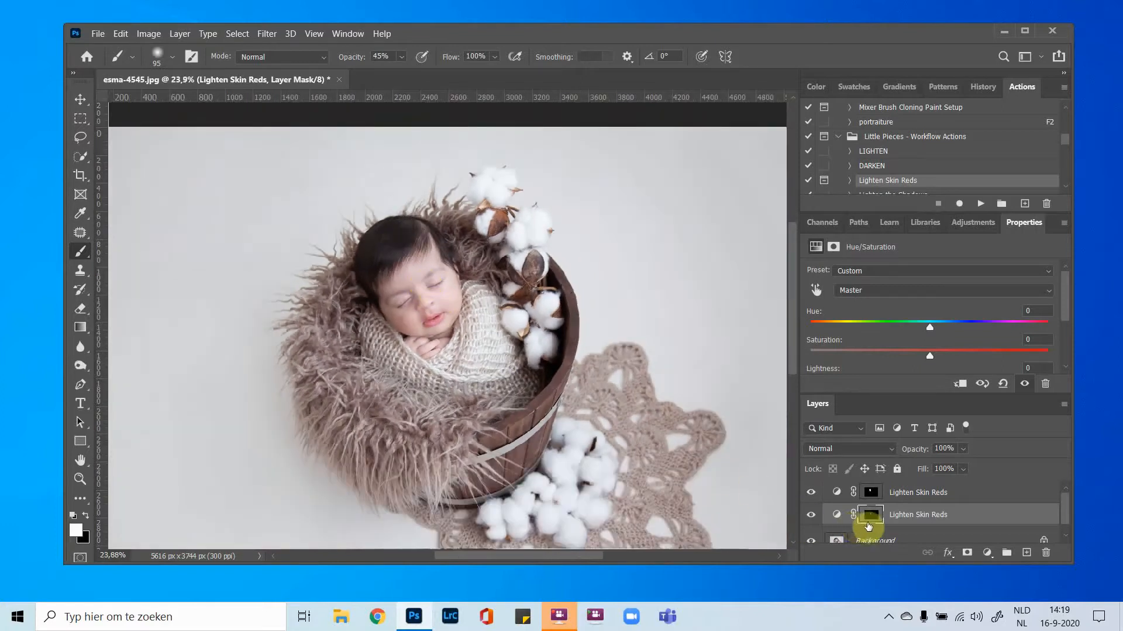
{"action": "scroll", "coordinate": [867, 526], "scroll_direction": "down", "scroll_amount": 1}
{"action": "right_click", "coordinate": [867, 526]}
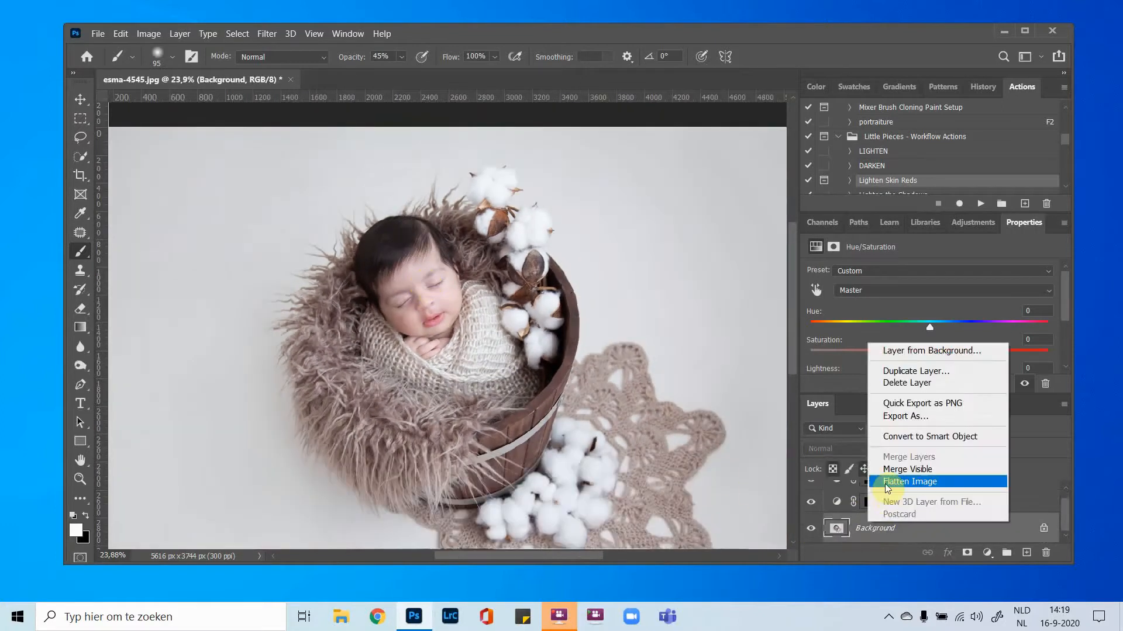
{"action": "left_click", "coordinate": [384, 230]}
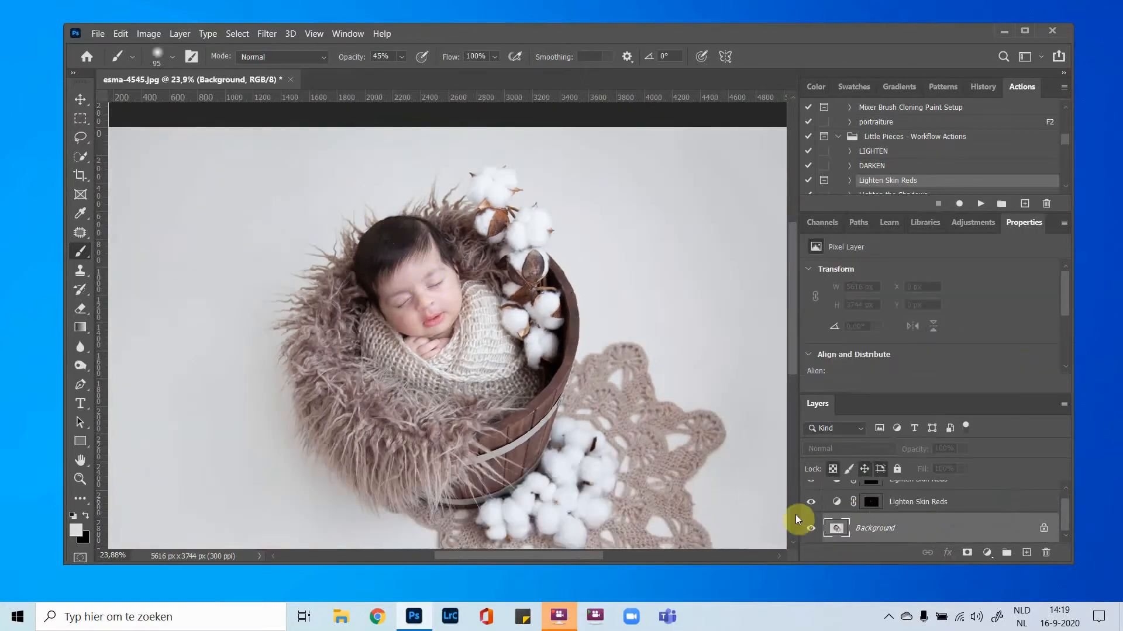
Step: Reselect the lower Lighten Skin Reds mask and paint over the red eyelid on the photo's left side with a 66 px brush
{"action": "scroll", "coordinate": [327, 286], "scroll_direction": "up", "scroll_amount": 10}
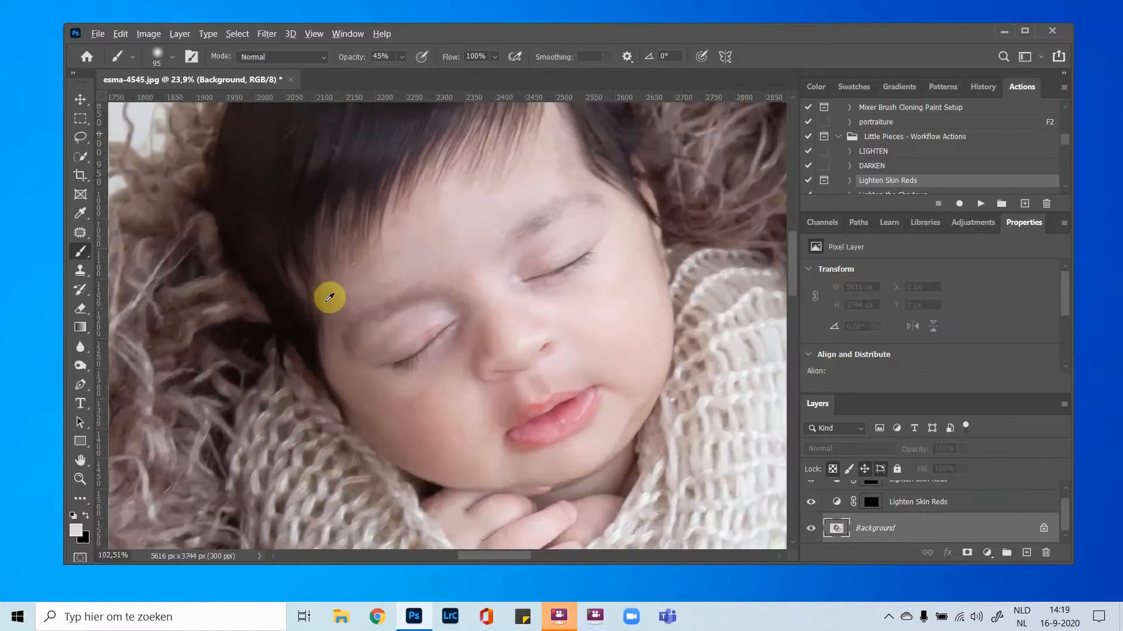
{"action": "scroll", "coordinate": [329, 298], "scroll_direction": "up", "scroll_amount": 4}
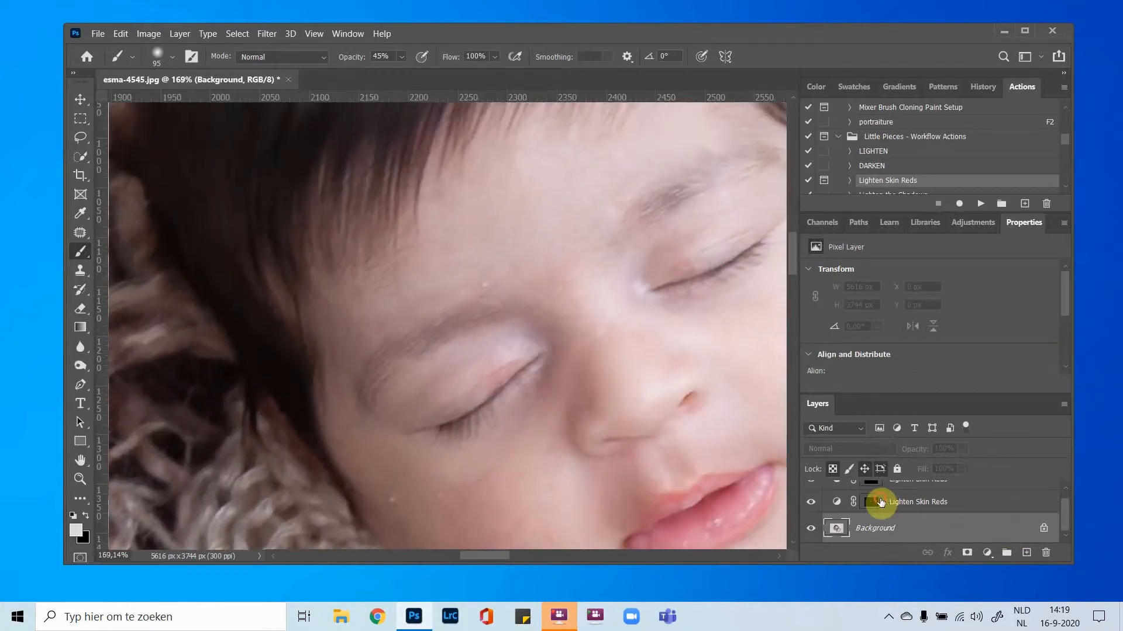
{"action": "left_click", "coordinate": [881, 503]}
{"action": "mouse_move", "coordinate": [514, 356]}
{"action": "left_mouse_down"}
{"action": "mouse_move", "coordinate": [479, 333]}
{"action": "mouse_move", "coordinate": [492, 386]}
{"action": "mouse_move", "coordinate": [488, 377]}
{"action": "mouse_move", "coordinate": [505, 369]}
{"action": "mouse_move", "coordinate": [490, 395]}
{"action": "left_mouse_up"}
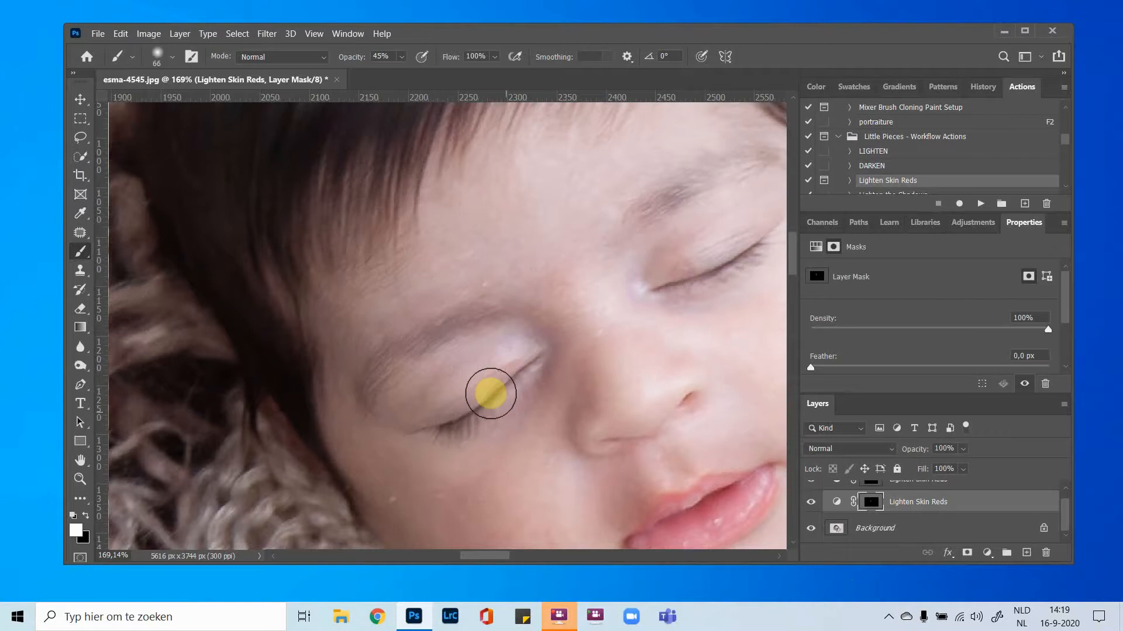
Step: Flatten the image to merge both Lighten Skin Reds layers into the Background
{"action": "scroll", "coordinate": [607, 301], "scroll_direction": "down", "scroll_amount": 10}
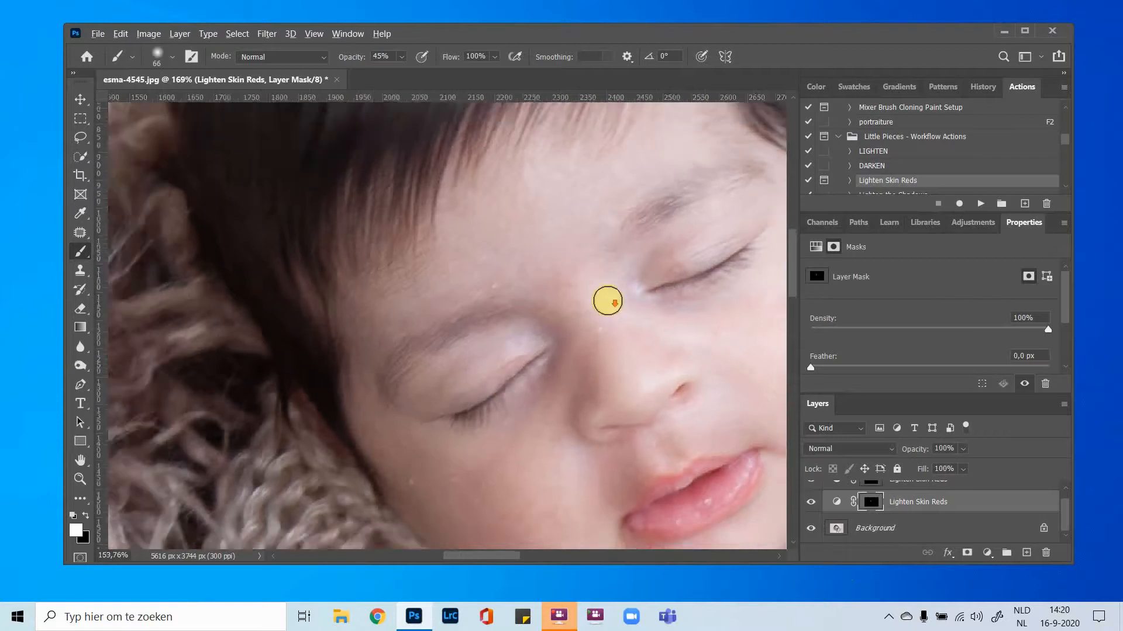
{"action": "scroll", "coordinate": [586, 407], "scroll_direction": "down", "scroll_amount": 6}
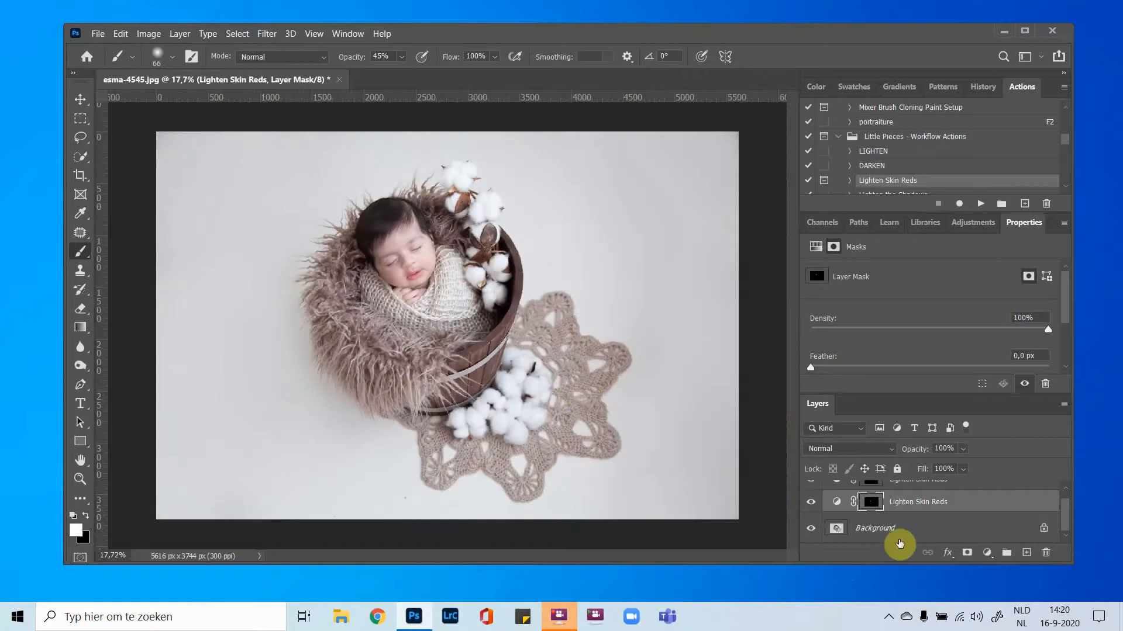
{"action": "right_click", "coordinate": [895, 529]}
{"action": "left_click", "coordinate": [926, 485]}
Step: Run the Correct The Blues workflow action on the flattened photo and dismiss its brush instructions
{"action": "scroll", "coordinate": [344, 284], "scroll_direction": "up", "scroll_amount": 10}
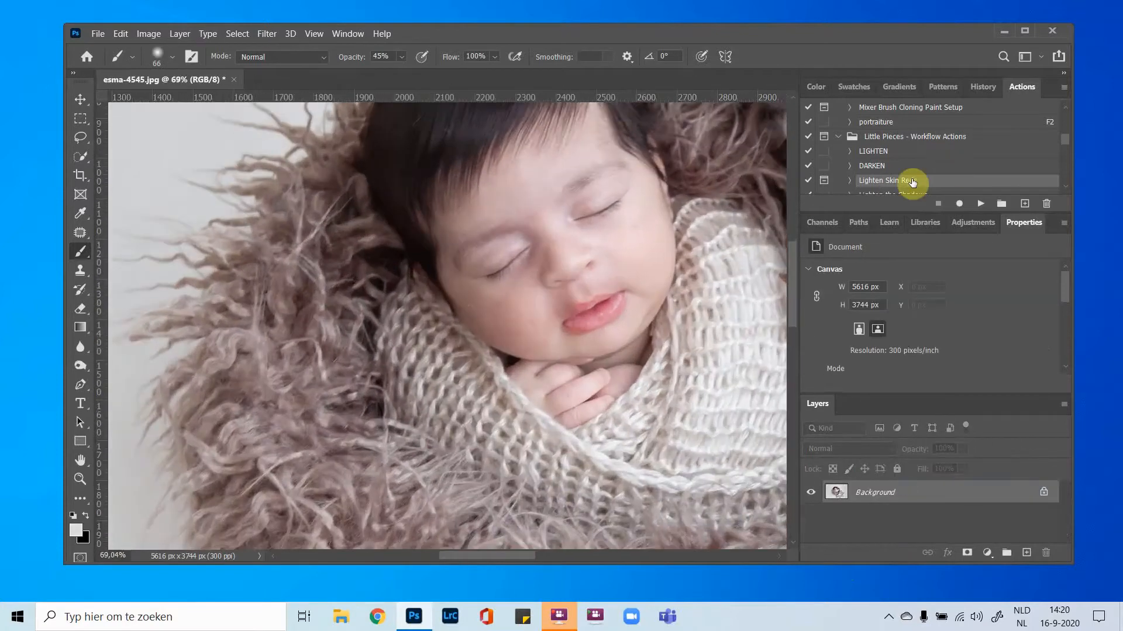
{"action": "scroll", "coordinate": [907, 169], "scroll_direction": "down", "scroll_amount": 5}
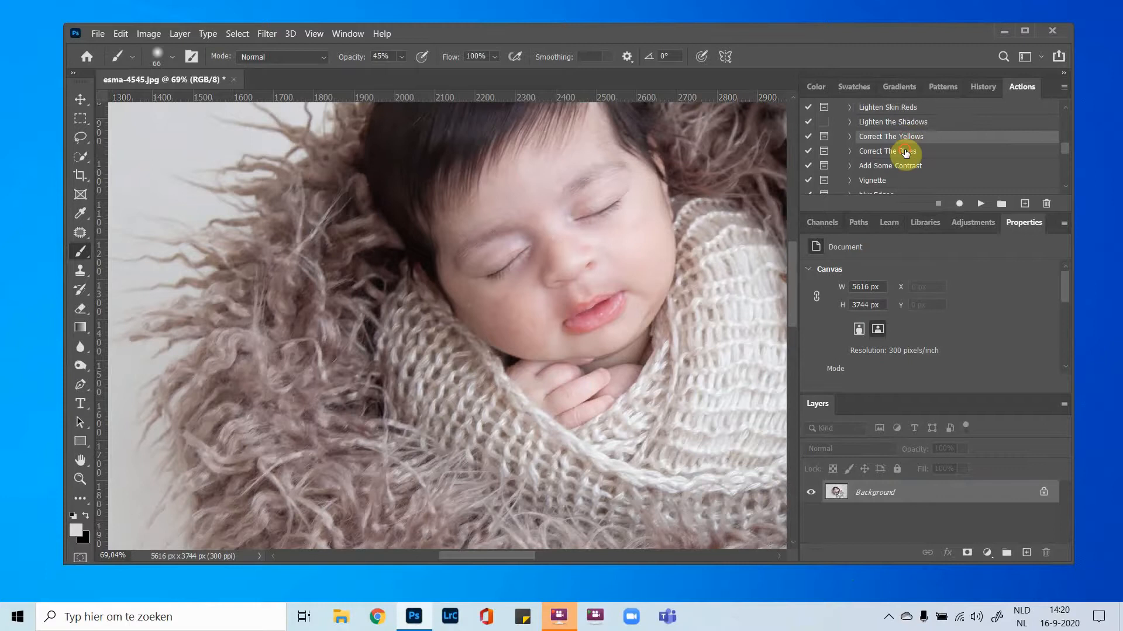
{"action": "left_click", "coordinate": [905, 151]}
{"action": "left_click", "coordinate": [980, 203]}
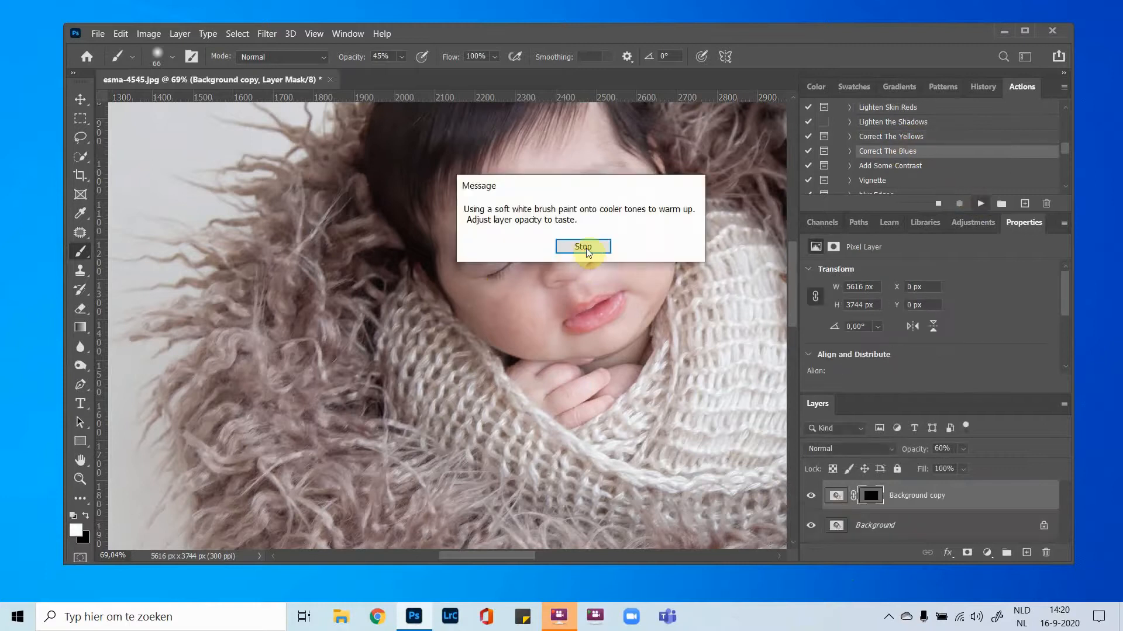
{"action": "left_click", "coordinate": [582, 246]}
Step: Set the brush to 247 px and 100% opacity and paint the Correct The Blues mask white over the baby's face and hands
{"action": "scroll", "coordinate": [576, 301], "scroll_direction": "down", "scroll_amount": 8}
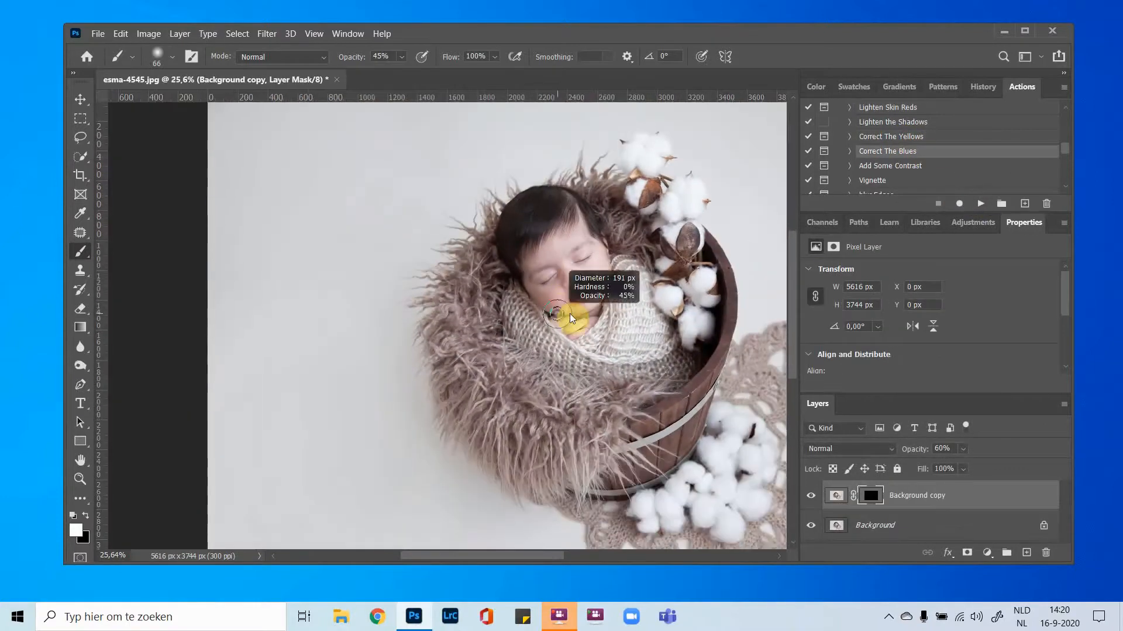
{"action": "left_click_drag", "start_coordinate": [570, 314], "coordinate": [575, 314]}
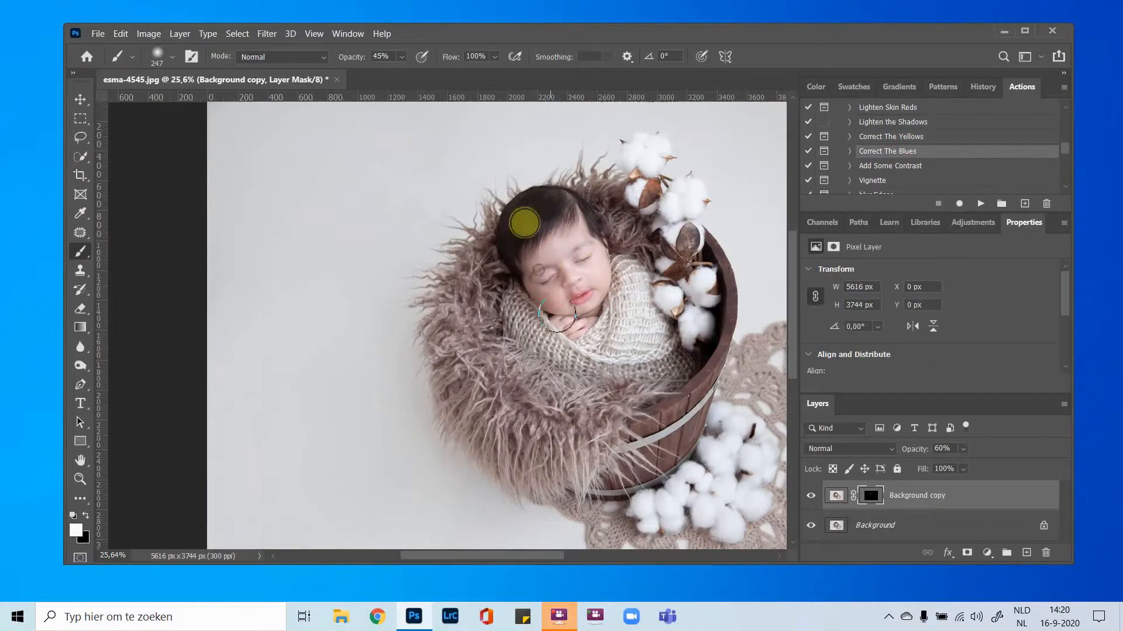
{"action": "left_click", "coordinate": [402, 56]}
{"action": "left_click_drag", "start_coordinate": [416, 74], "coordinate": [477, 75]}
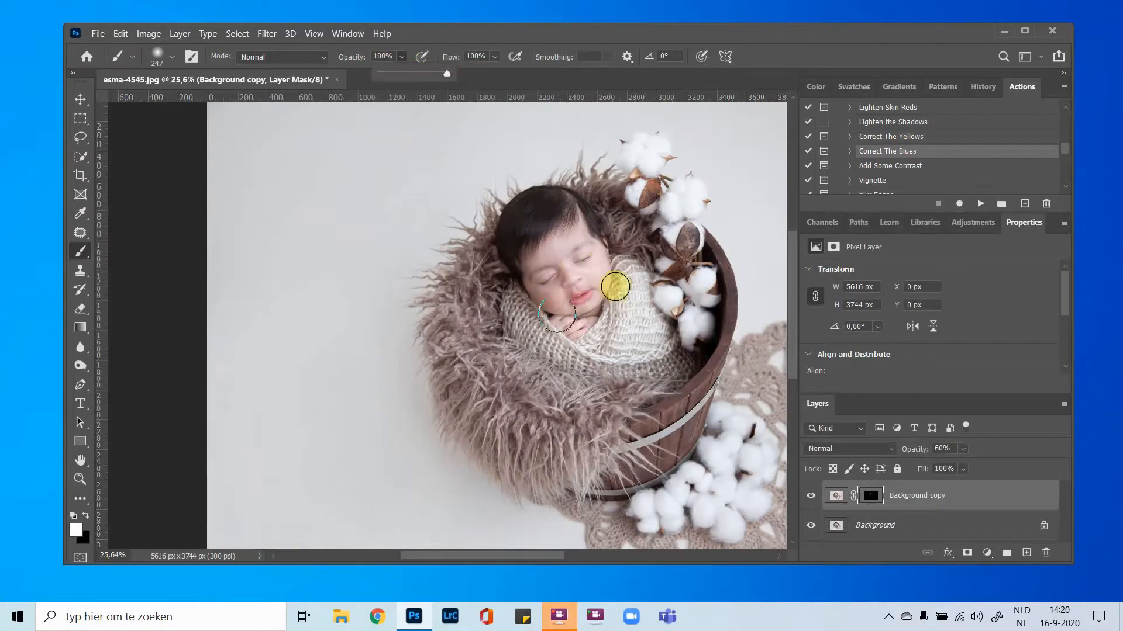
{"action": "left_click", "coordinate": [576, 250]}
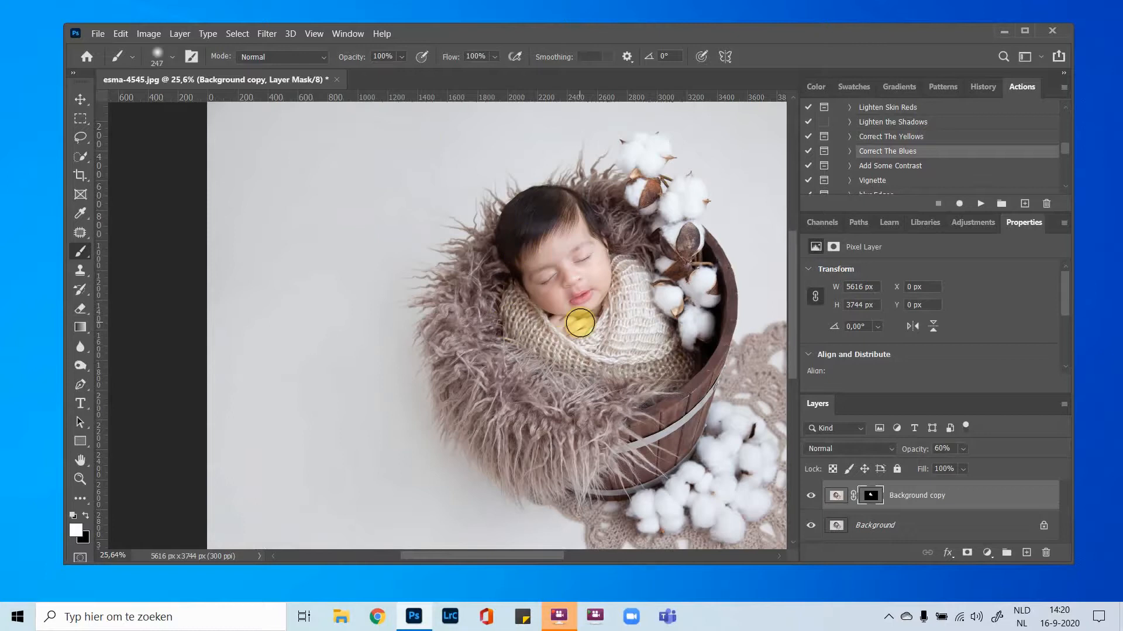
Step: Switch the foreground to black and paint the warming off the knitted wrap on the mask with a 391 px brush
{"action": "scroll", "coordinate": [525, 307], "scroll_direction": "up", "scroll_amount": 6}
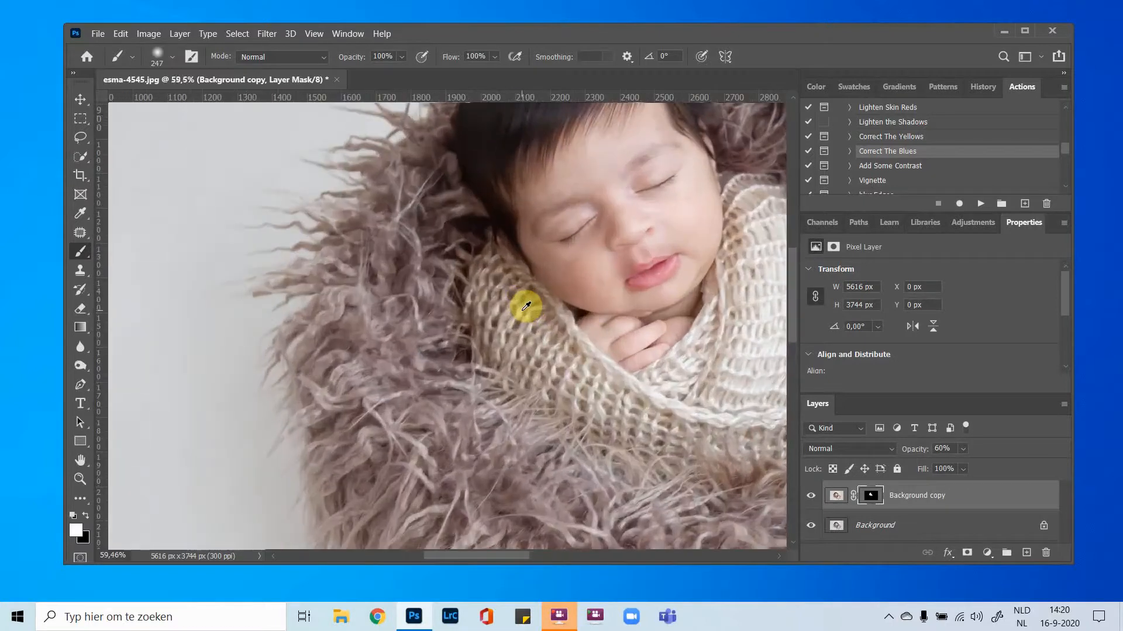
{"action": "scroll", "coordinate": [526, 306], "scroll_direction": "down", "scroll_amount": 1}
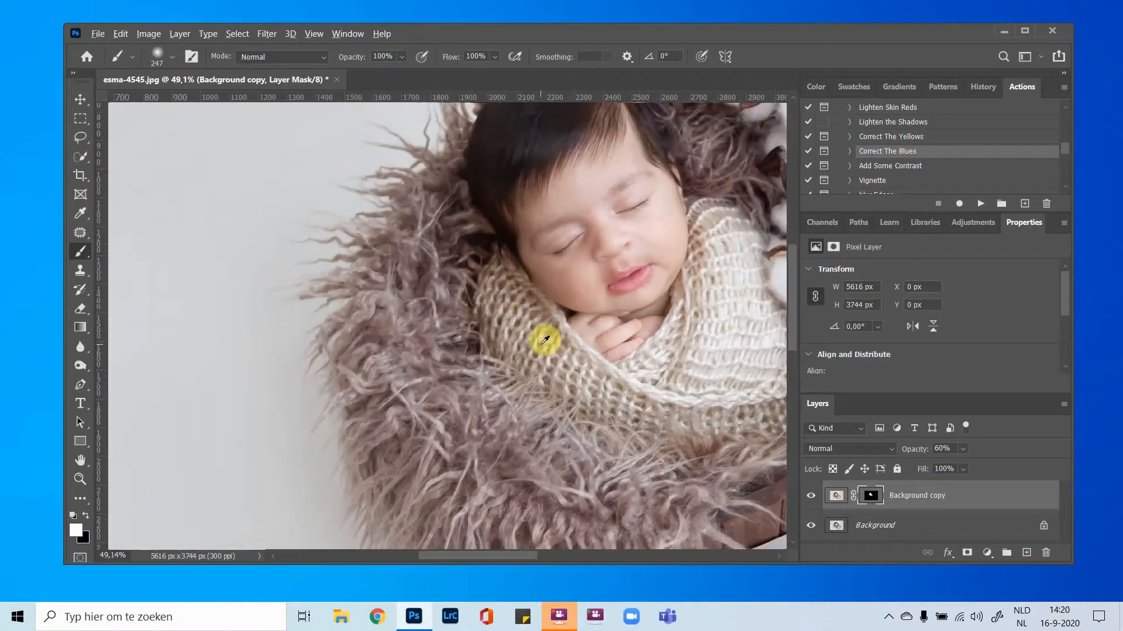
{"action": "left_click", "coordinate": [85, 513]}
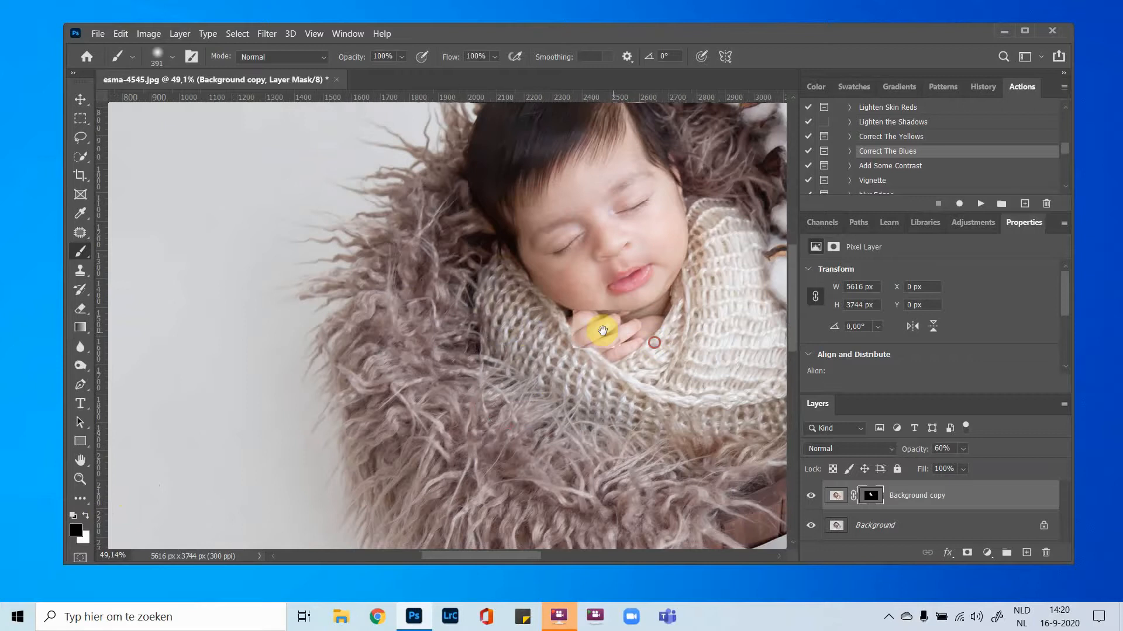
{"action": "left_click_drag", "start_coordinate": [608, 328], "coordinate": [334, 280]}
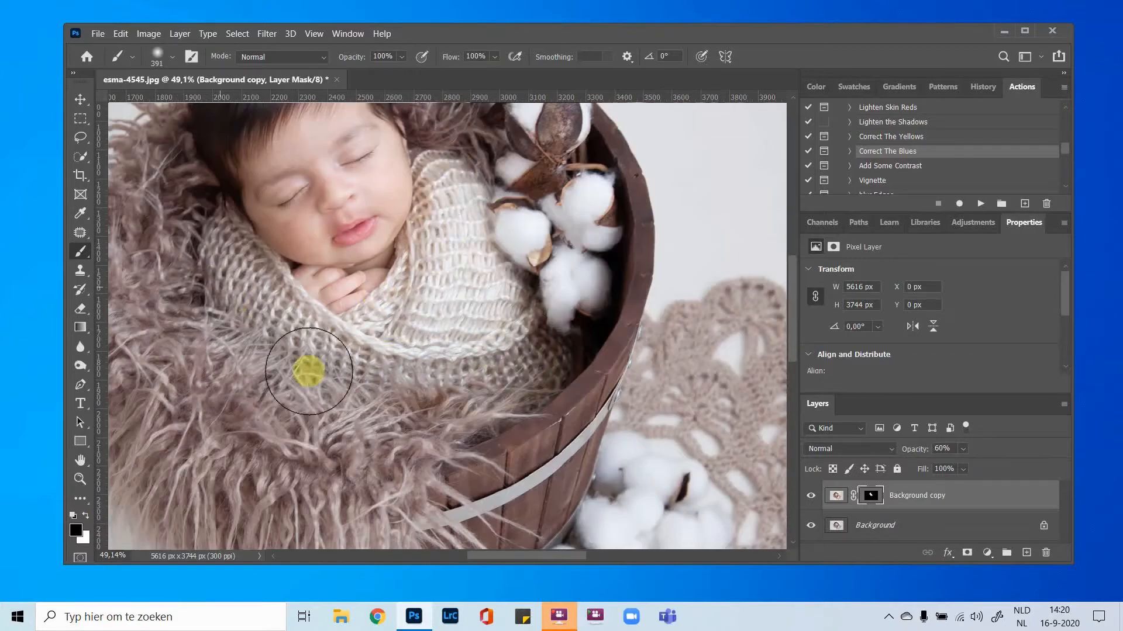
Step: Flatten the image to merge the Correct The Blues layer into the Background
{"action": "scroll", "coordinate": [208, 237], "scroll_direction": "down", "scroll_amount": 3}
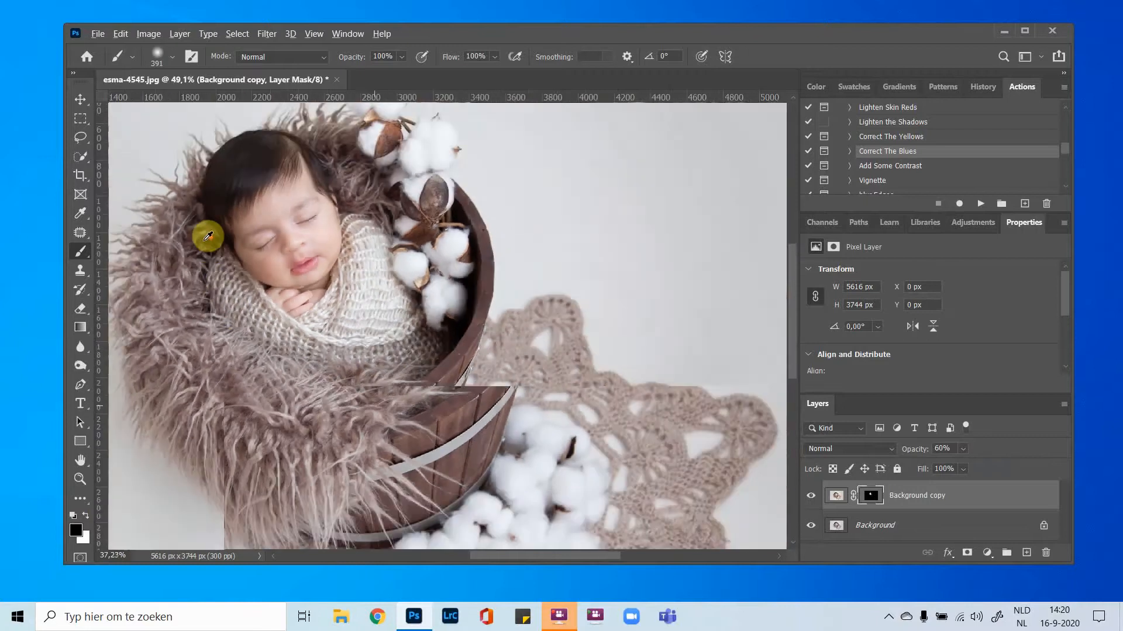
{"action": "scroll", "coordinate": [208, 237], "scroll_direction": "down", "scroll_amount": 5}
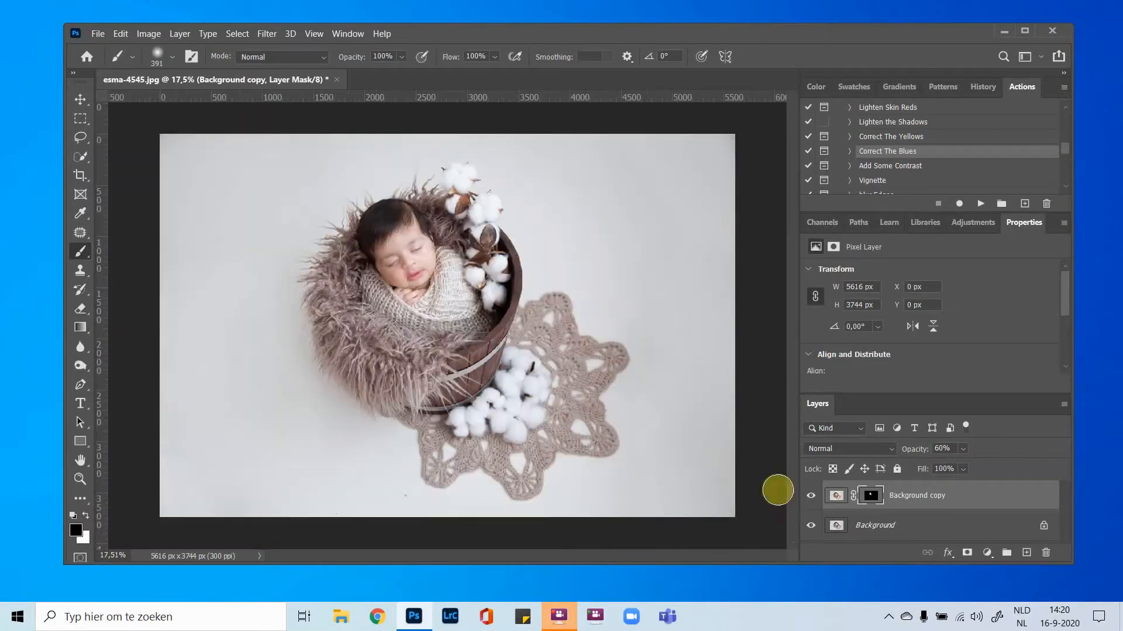
{"action": "right_click", "coordinate": [875, 525]}
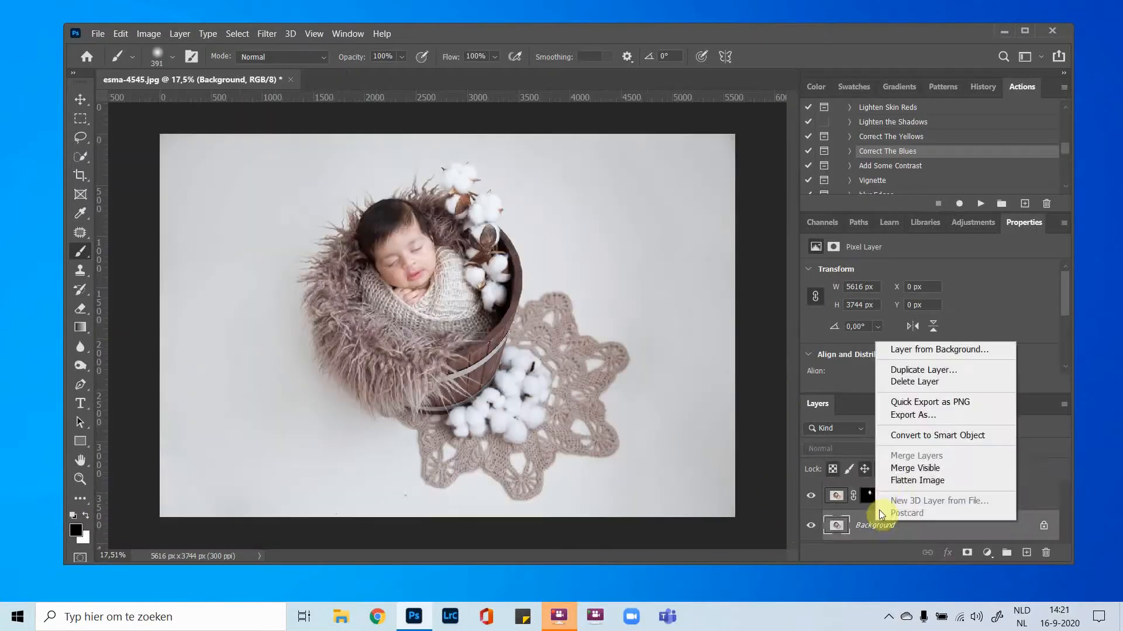
{"action": "left_click", "coordinate": [882, 481]}
Step: Patch the small spots on the baby's forehead and outer cheek with clean nearby skin using the Patch tool, then deselect
{"action": "scroll", "coordinate": [328, 240], "scroll_direction": "up", "scroll_amount": 8}
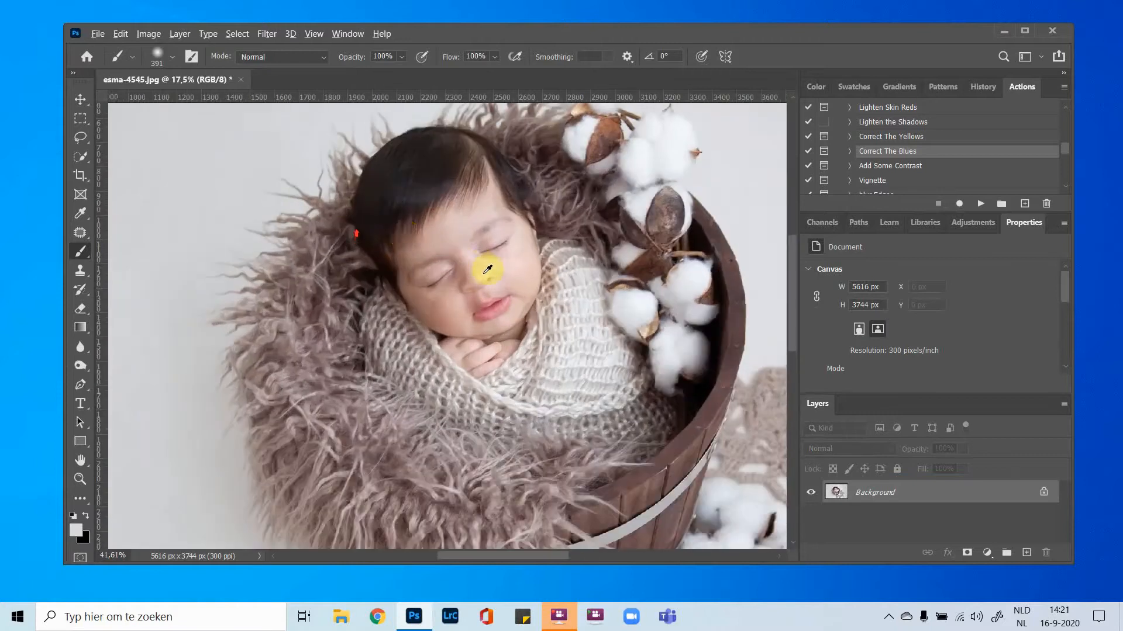
{"action": "scroll", "coordinate": [502, 279], "scroll_direction": "up", "scroll_amount": 1}
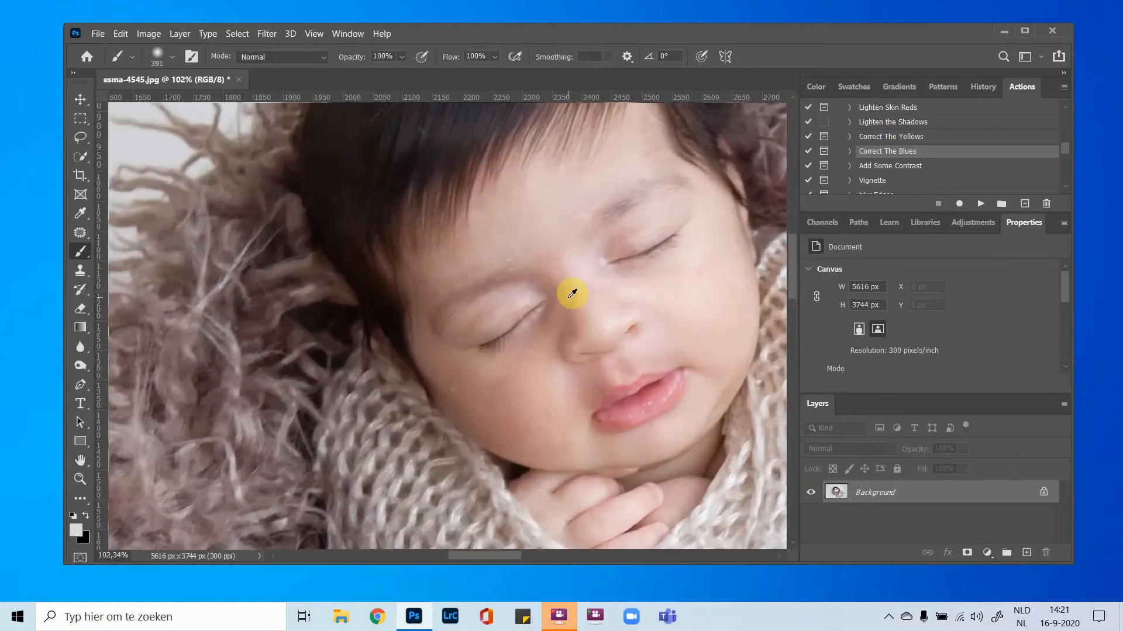
{"action": "left_click", "coordinate": [80, 232]}
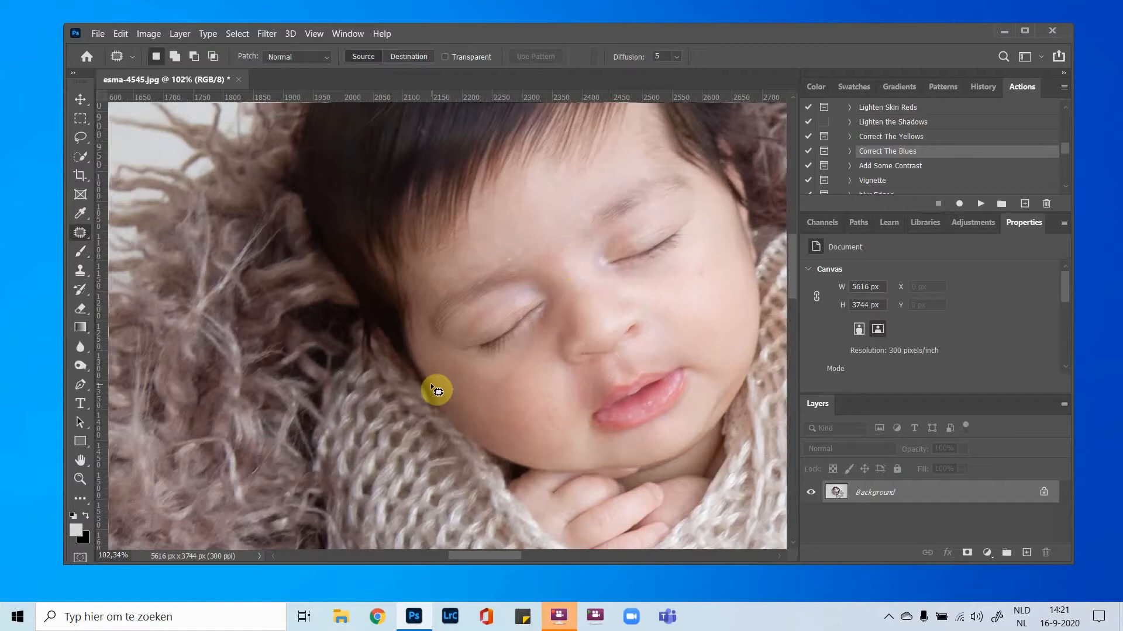
{"action": "left_click_drag", "start_coordinate": [507, 256], "coordinate": [522, 251]}
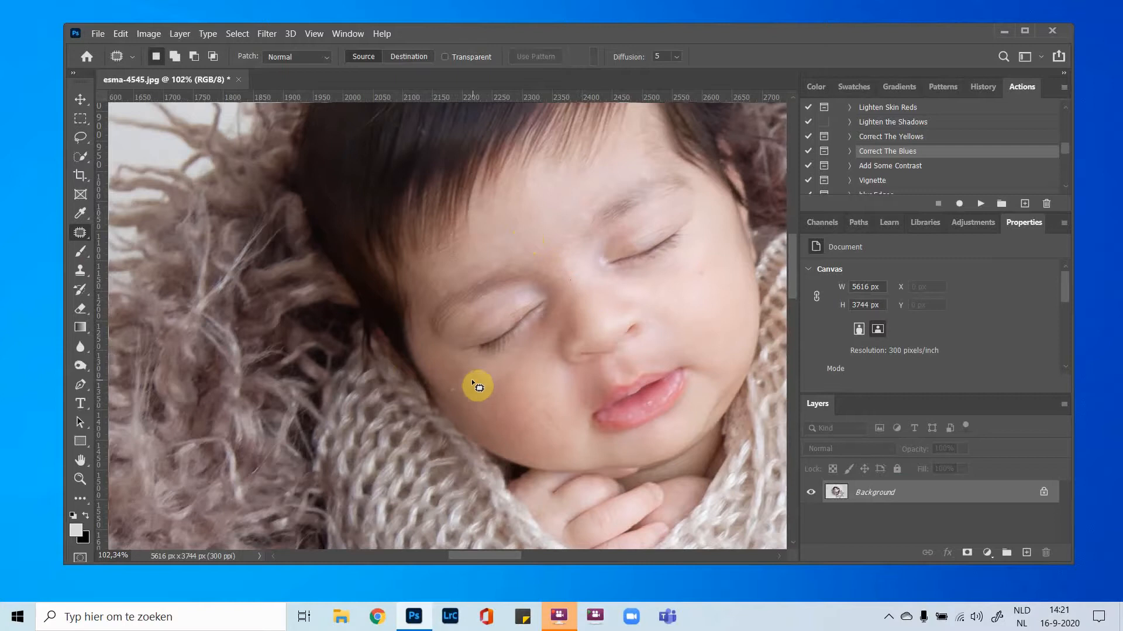
{"action": "mouse_move", "coordinate": [479, 387]}
{"action": "left_mouse_down"}
{"action": "mouse_move", "coordinate": [497, 408]}
{"action": "mouse_move", "coordinate": [466, 406]}
{"action": "mouse_move", "coordinate": [467, 396]}
{"action": "mouse_move", "coordinate": [488, 408]}
{"action": "left_mouse_up"}
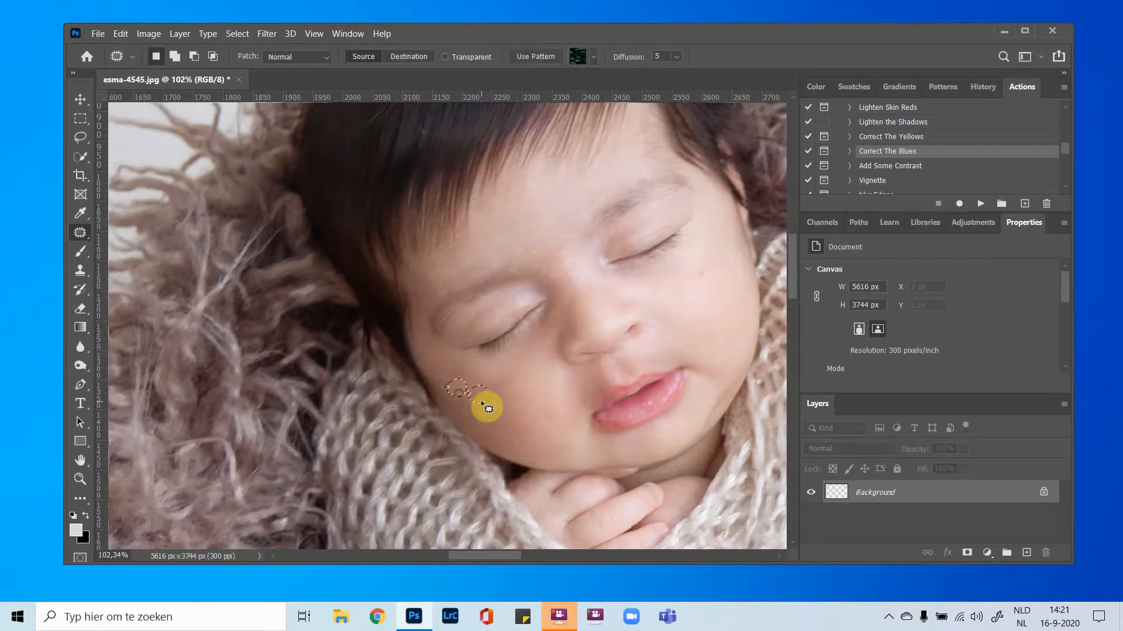
{"action": "key", "text": "ctrl+d"}
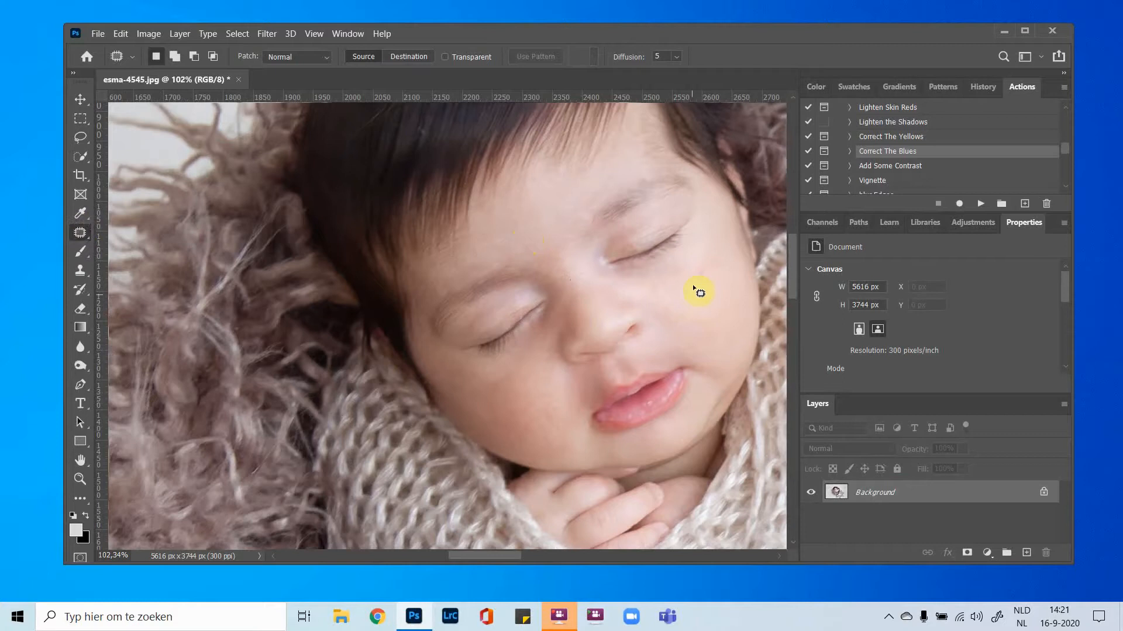
Step: Patch the remaining blemishes on both cheeks and at the inner corner of the eye on the photo's right side
{"action": "left_click", "coordinate": [709, 321]}
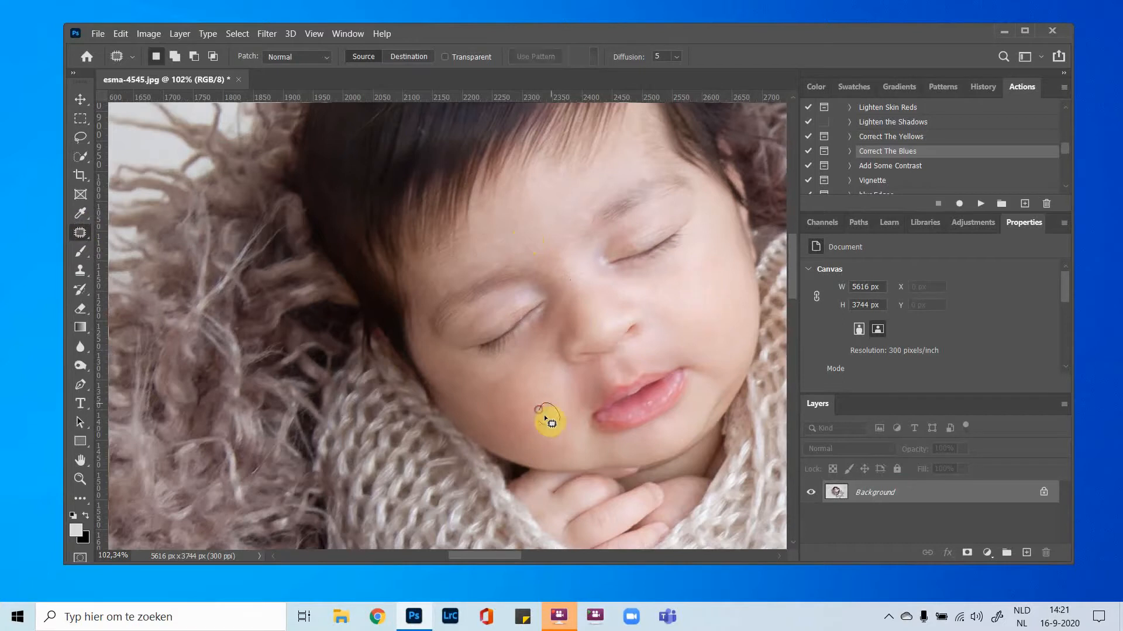
{"action": "left_click_drag", "start_coordinate": [544, 417], "coordinate": [529, 391]}
{"action": "left_click", "coordinate": [535, 384]}
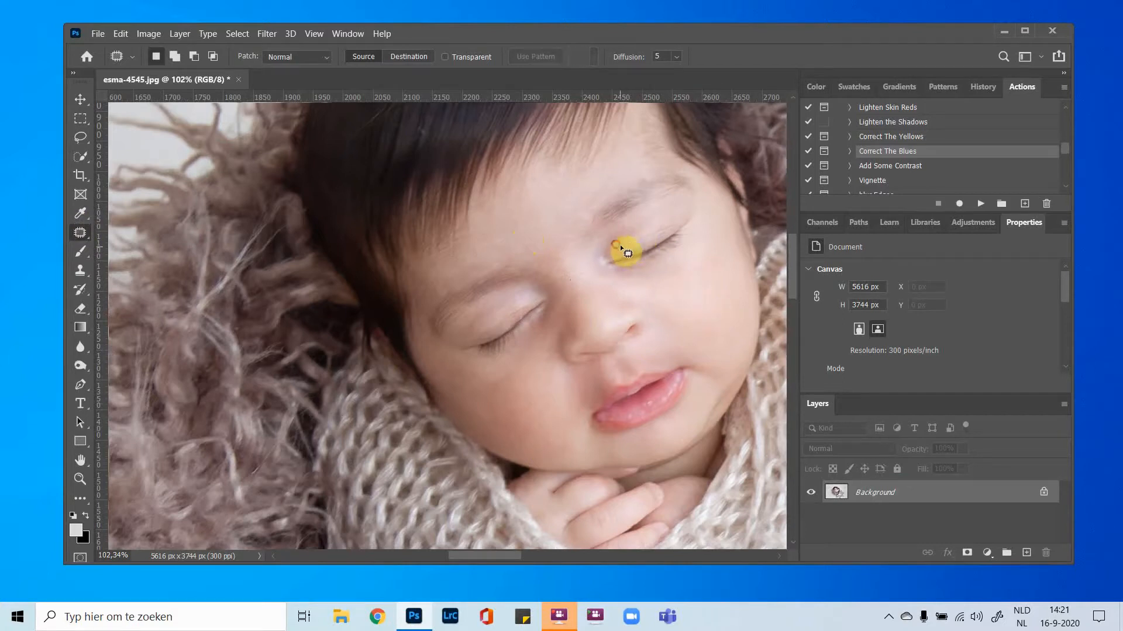
{"action": "mouse_move", "coordinate": [635, 257]}
{"action": "left_mouse_down"}
{"action": "mouse_move", "coordinate": [631, 246]}
{"action": "mouse_move", "coordinate": [559, 236]}
{"action": "left_mouse_up"}
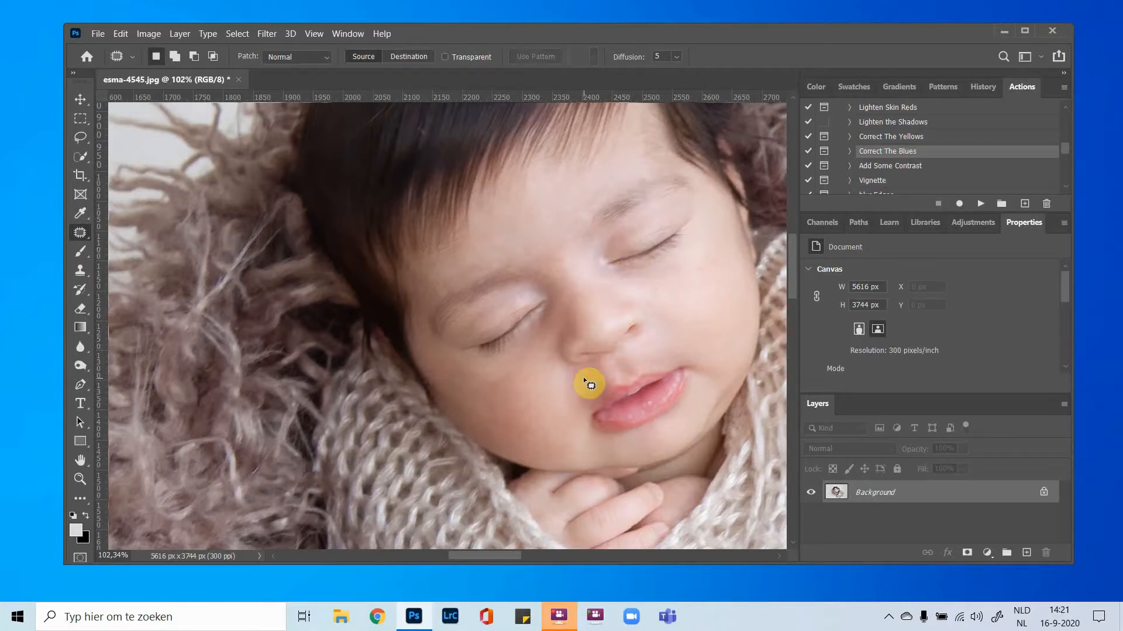
Step: Run the portraiture action on the flattened photo to smooth the skin with Imagenomic Portraiture 3
{"action": "scroll", "coordinate": [589, 383], "scroll_direction": "down", "scroll_amount": 3}
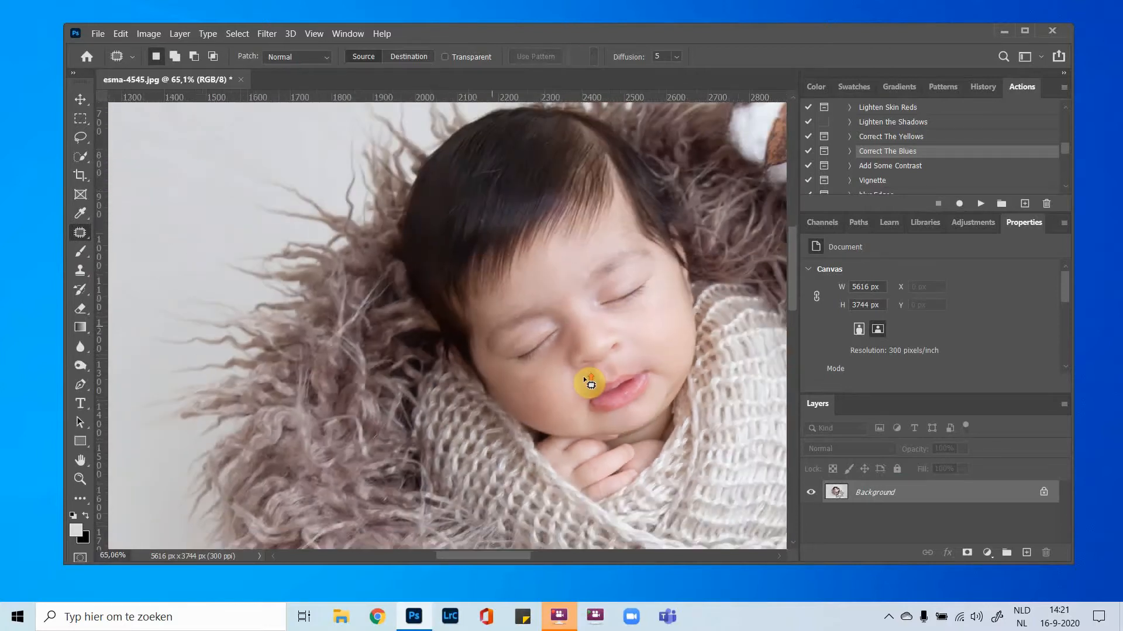
{"action": "scroll", "coordinate": [590, 383], "scroll_direction": "up", "scroll_amount": 2}
{"action": "scroll", "coordinate": [590, 383], "scroll_direction": "down", "scroll_amount": 4}
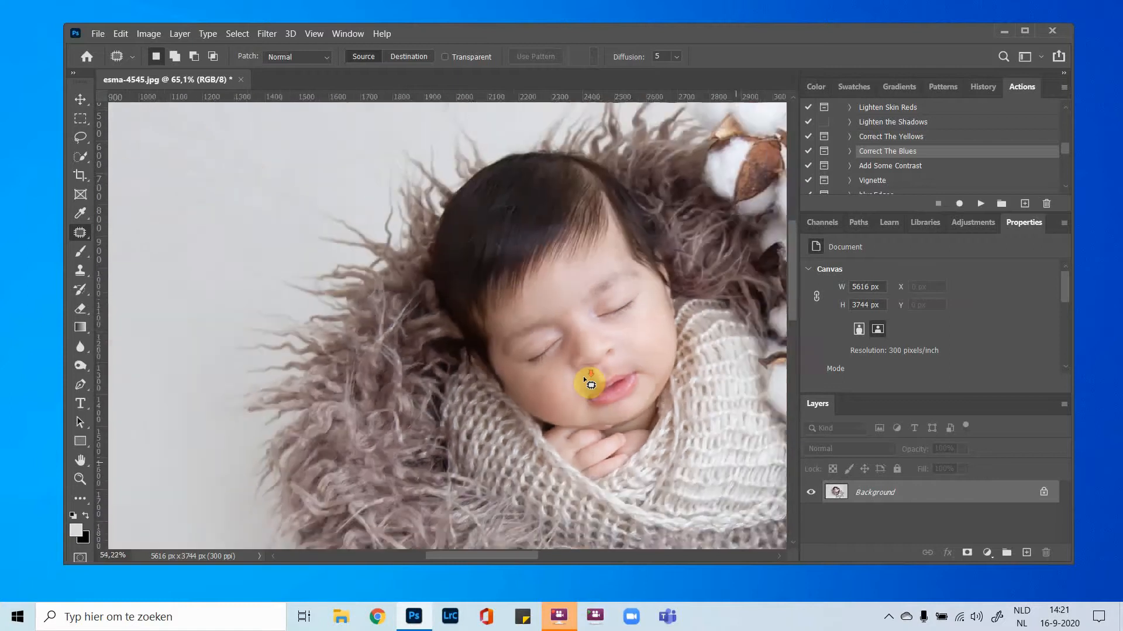
{"action": "scroll", "coordinate": [589, 383], "scroll_direction": "down", "scroll_amount": 4}
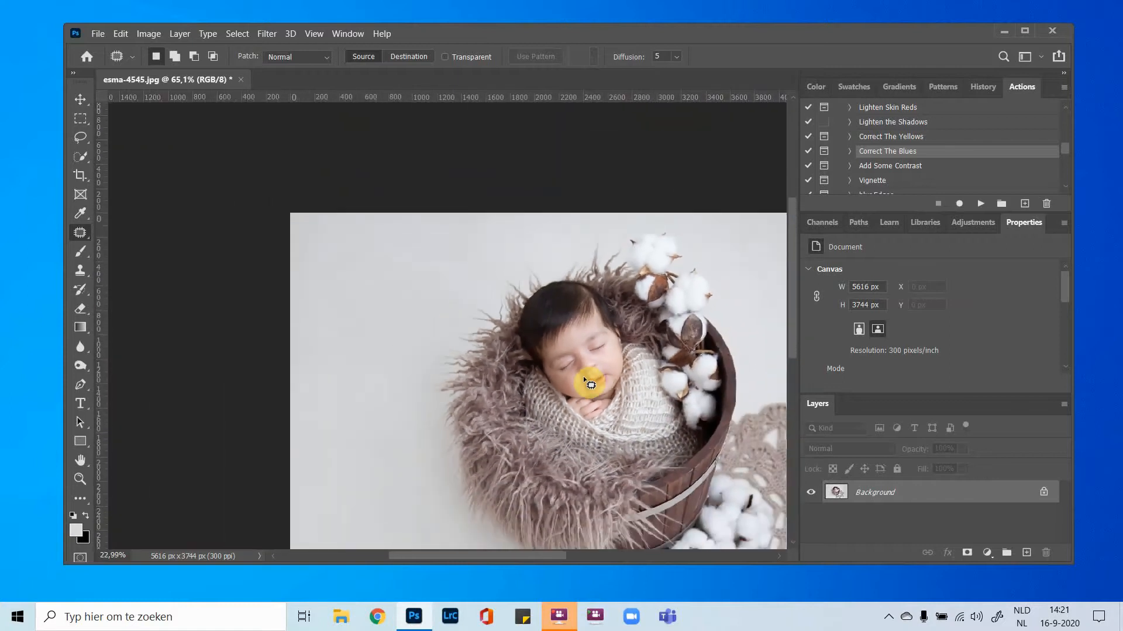
{"action": "scroll", "coordinate": [590, 383], "scroll_direction": "down", "scroll_amount": 1}
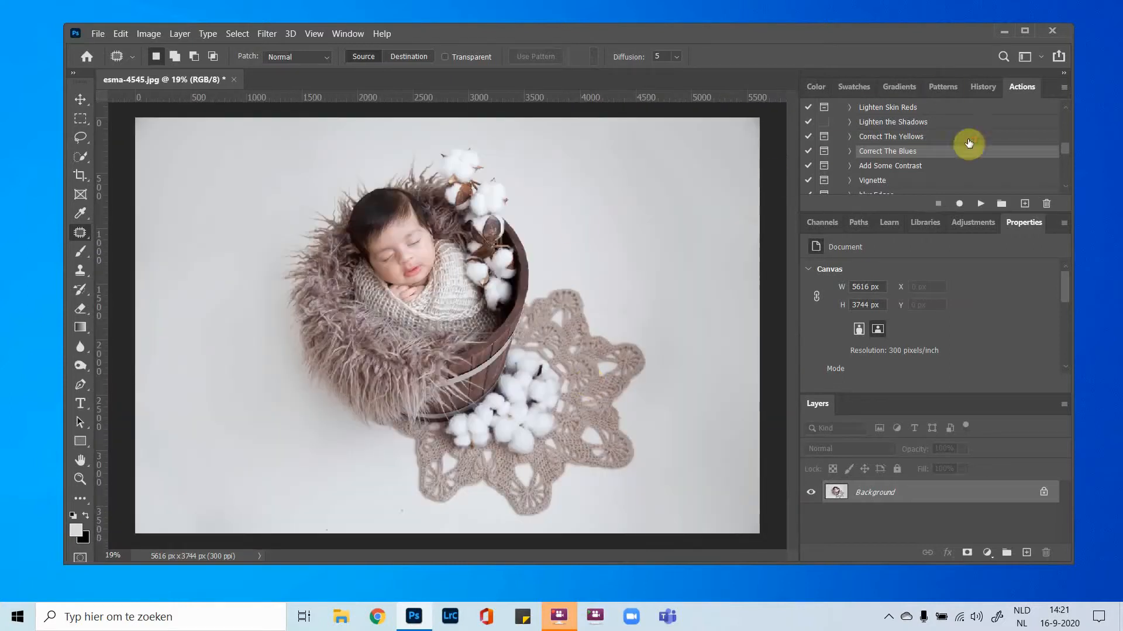
{"action": "scroll", "coordinate": [971, 168], "scroll_direction": "up", "scroll_amount": 1}
{"action": "scroll", "coordinate": [970, 167], "scroll_direction": "up", "scroll_amount": 2}
{"action": "left_click", "coordinate": [888, 152]}
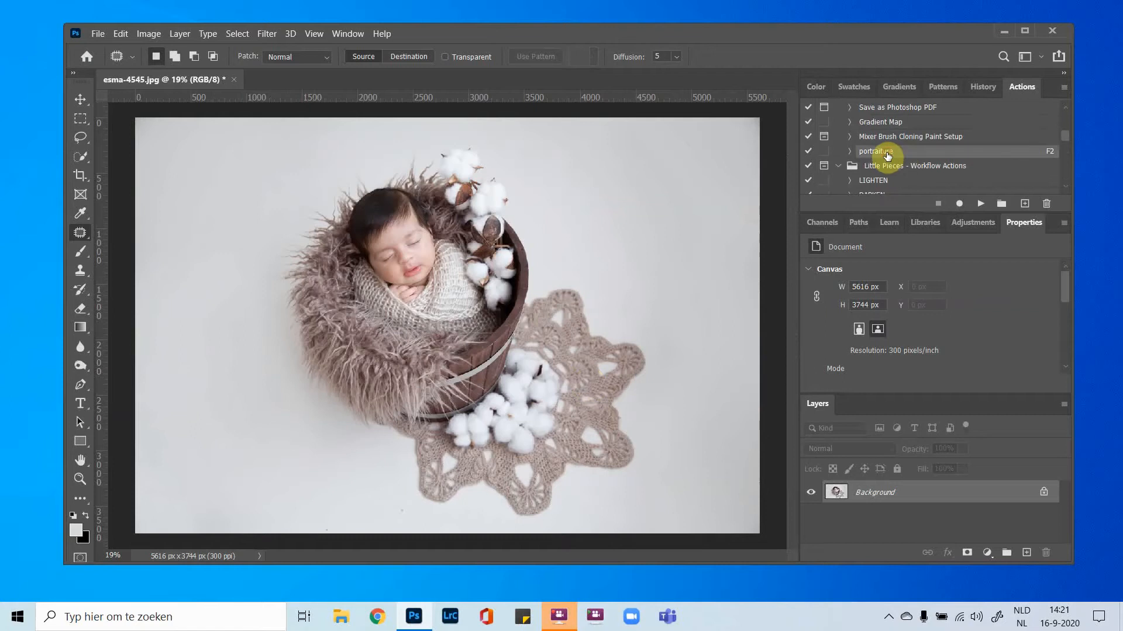
{"action": "left_click", "coordinate": [270, 33]}
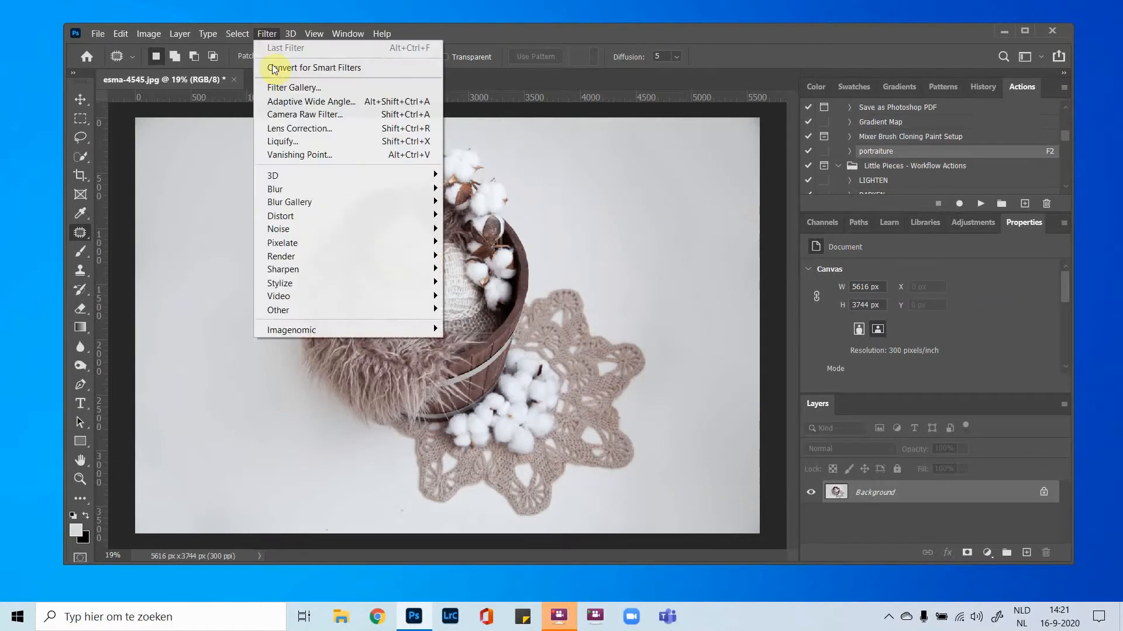
{"action": "mouse_move", "coordinate": [337, 329]}
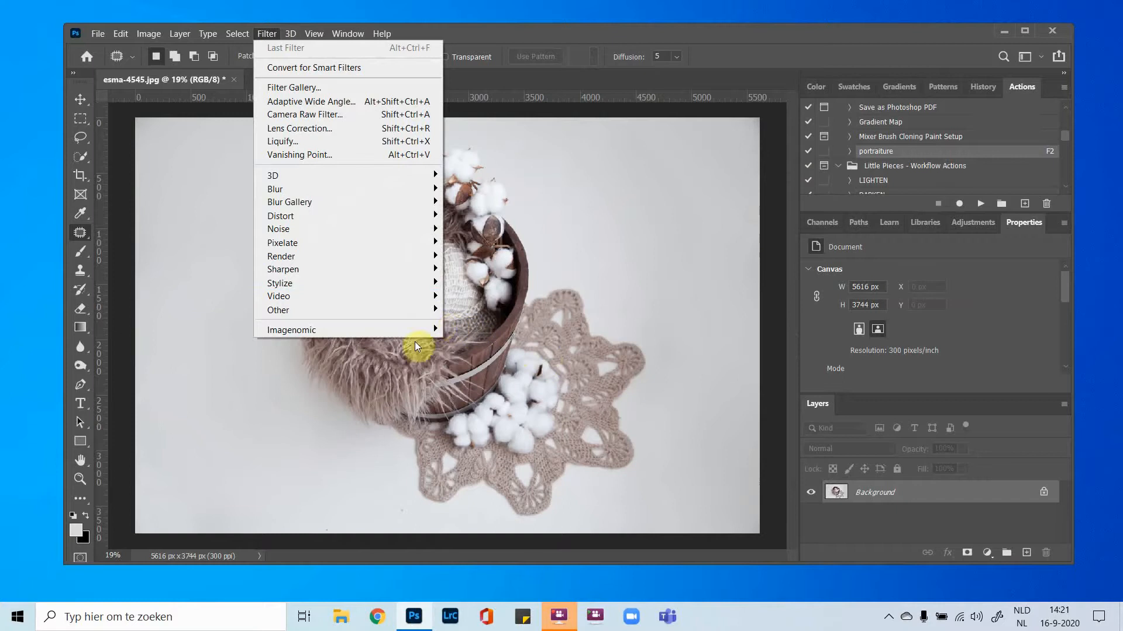
{"action": "mouse_move", "coordinate": [426, 329]}
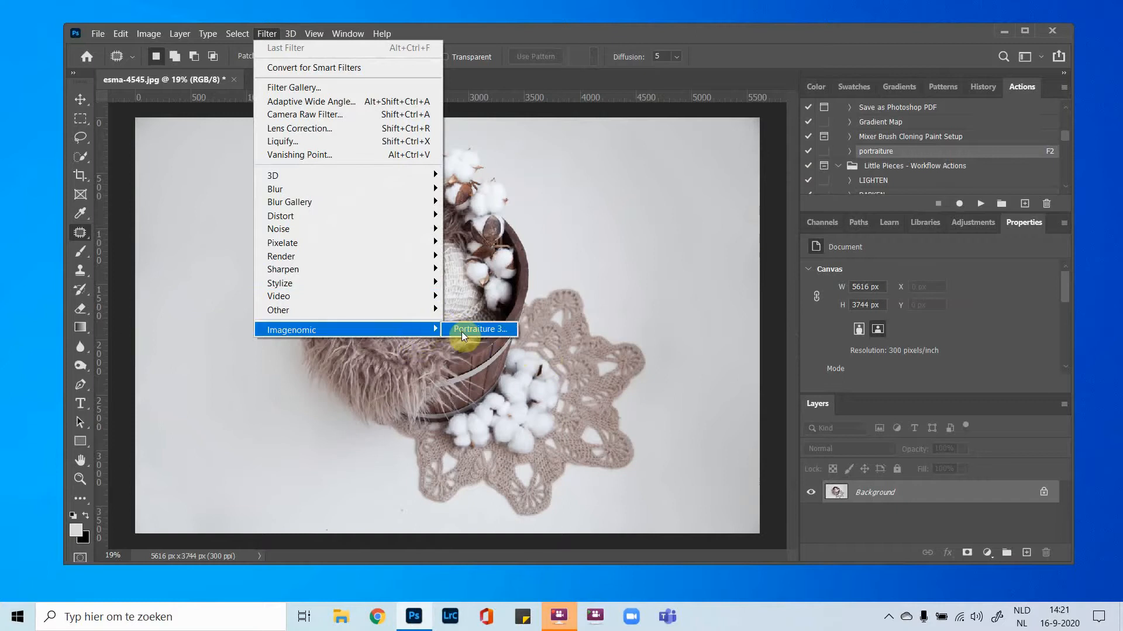
{"action": "left_click", "coordinate": [875, 155]}
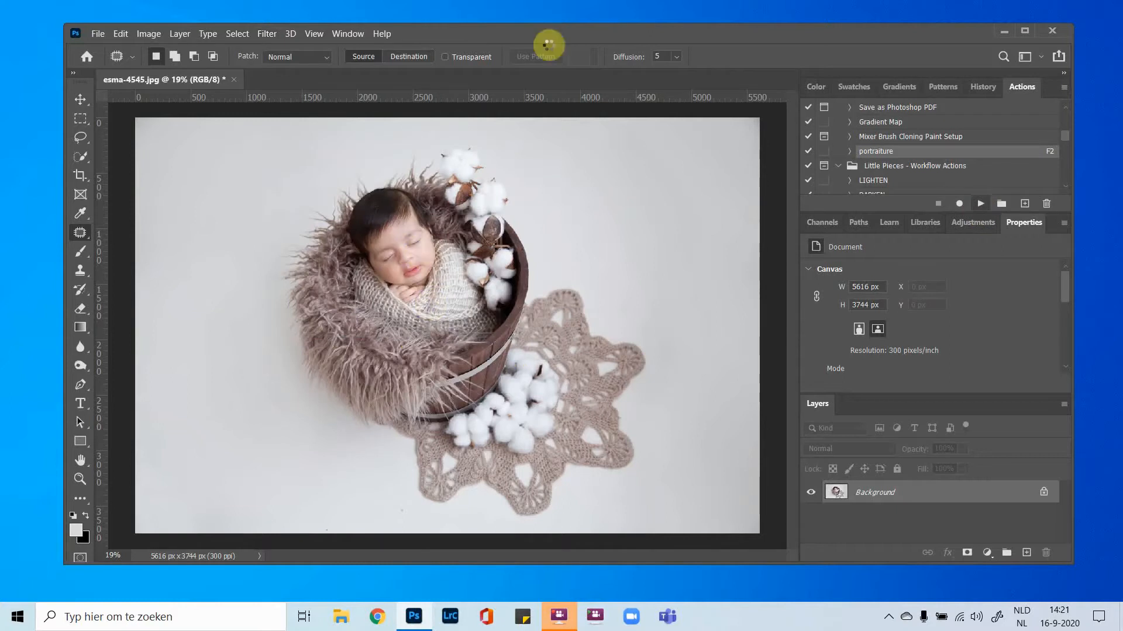
Step: Compare the baby's skin before and after Portraiture 3 by switching between history states, ending on the Portraiture 3 state
{"action": "scroll", "coordinate": [308, 247], "scroll_direction": "up", "scroll_amount": 1}
{"action": "scroll", "coordinate": [303, 241], "scroll_direction": "up", "scroll_amount": 13}
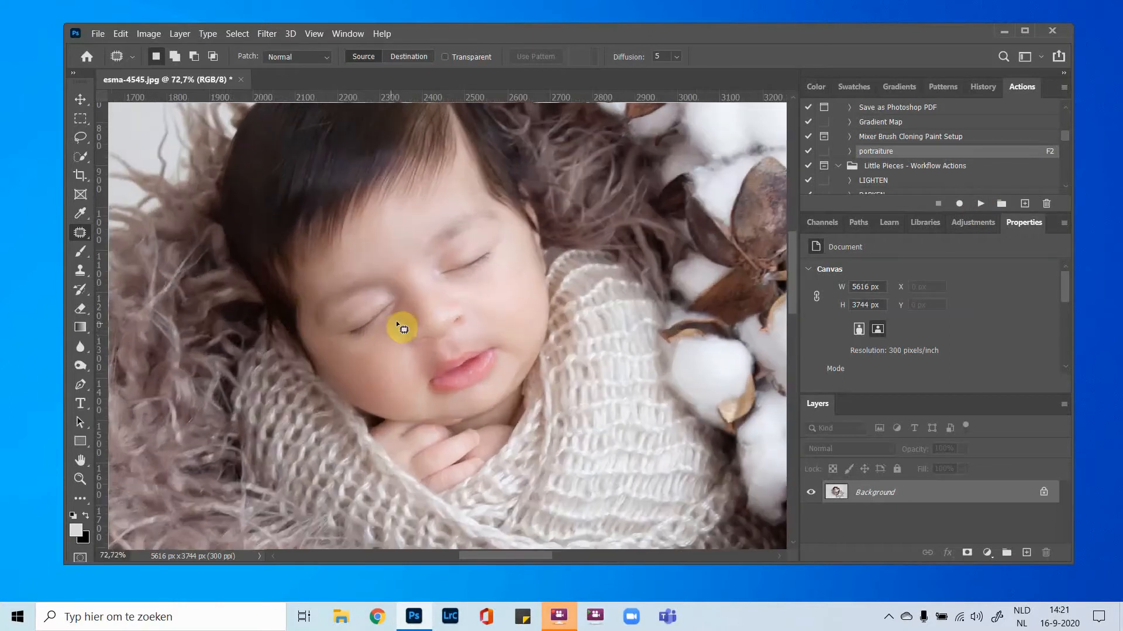
{"action": "scroll", "coordinate": [405, 326], "scroll_direction": "down", "scroll_amount": 1}
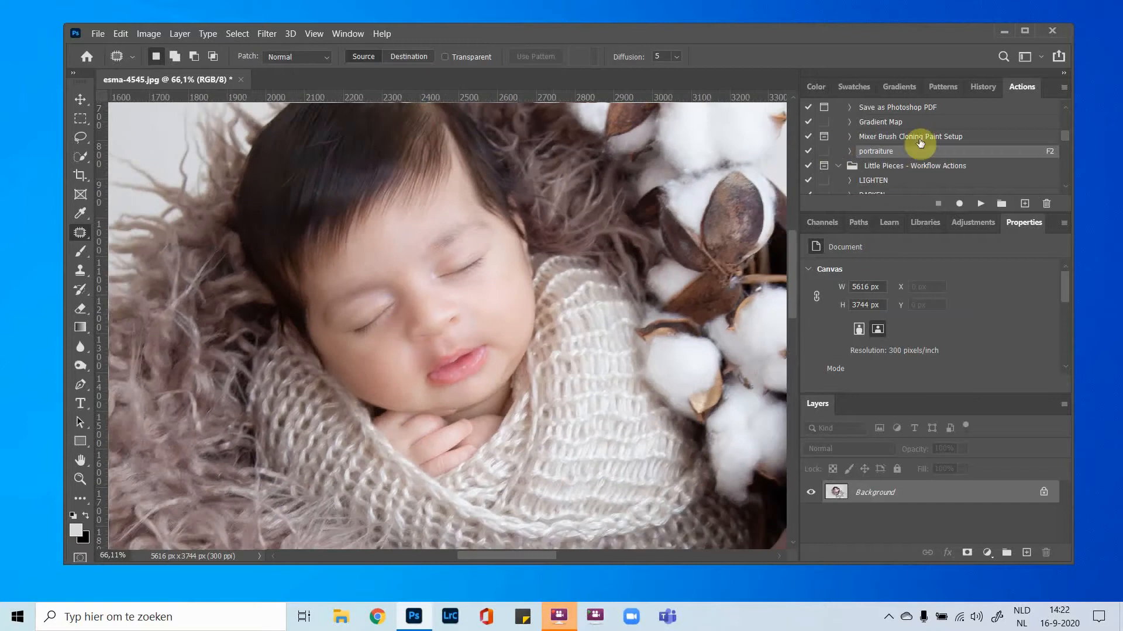
{"action": "left_click", "coordinate": [975, 90]}
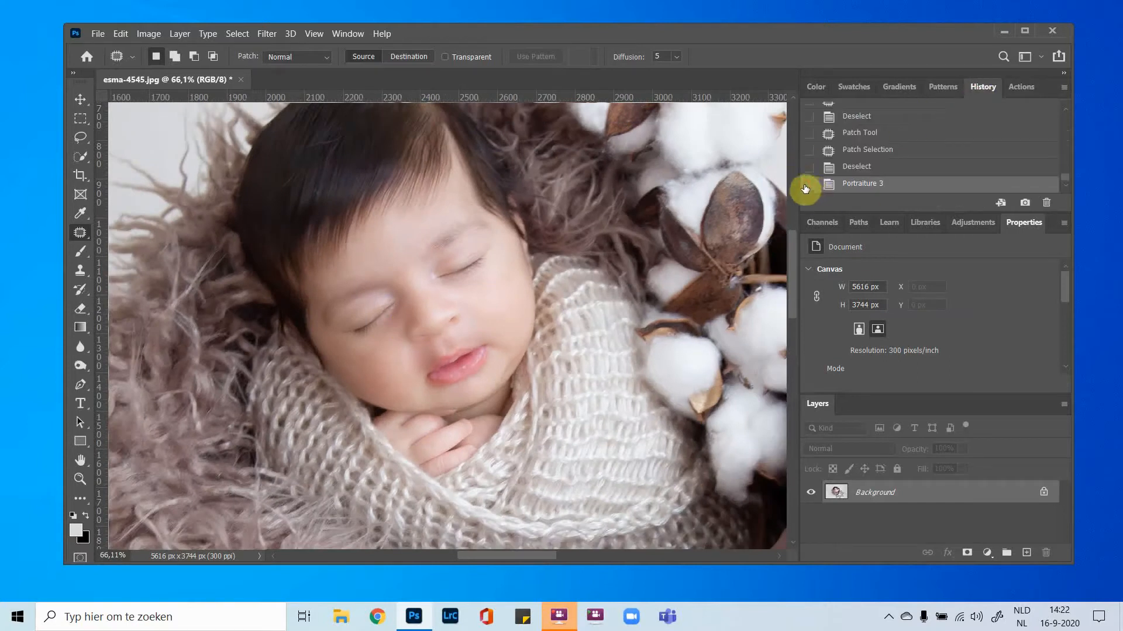
{"action": "left_click", "coordinate": [859, 152]}
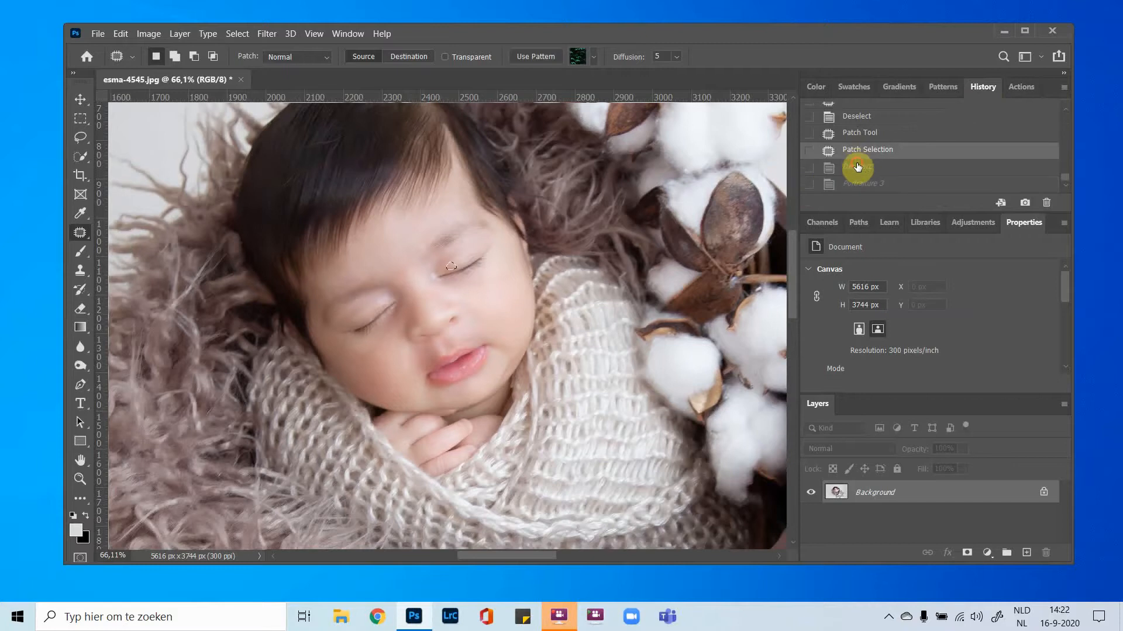
{"action": "left_click", "coordinate": [858, 170]}
{"action": "left_click", "coordinate": [857, 185]}
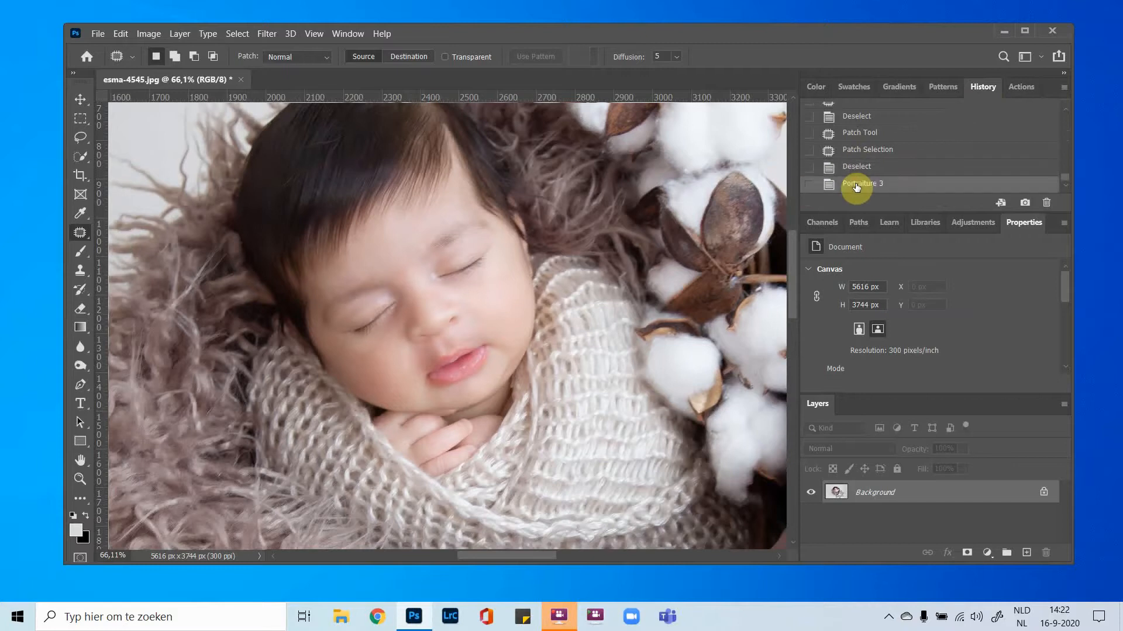
{"action": "left_click", "coordinate": [855, 168]}
{"action": "left_click", "coordinate": [856, 185]}
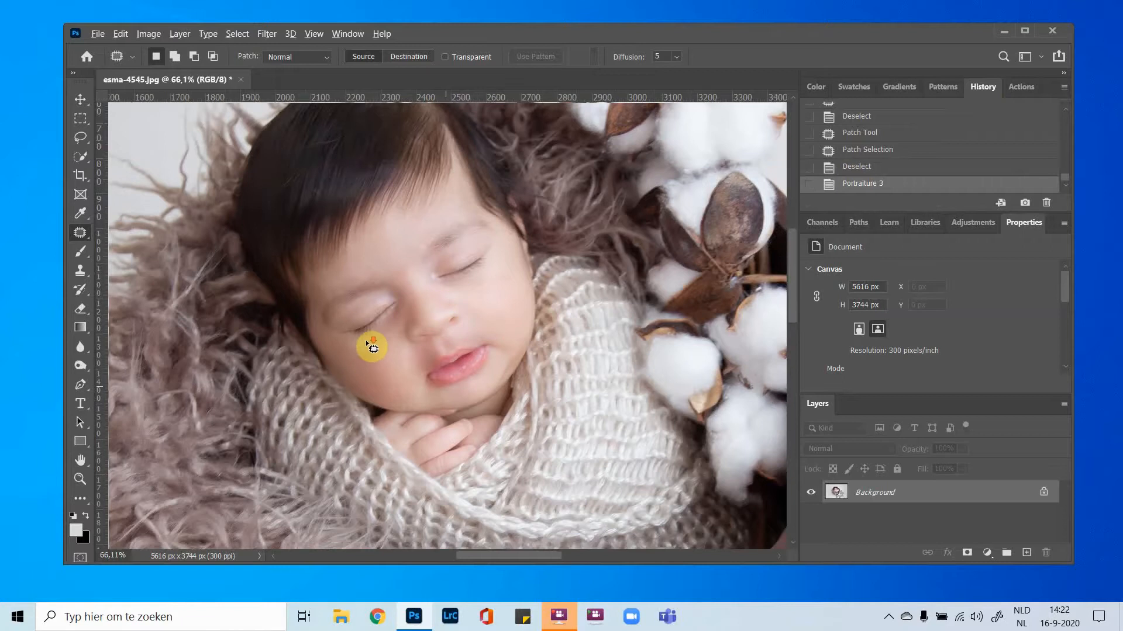
Step: Add a Curves adjustment layer over the whole photo and brighten it slightly by raising the midtones of the curve
{"action": "scroll", "coordinate": [350, 363], "scroll_direction": "down", "scroll_amount": 5}
{"action": "scroll", "coordinate": [369, 340], "scroll_direction": "down", "scroll_amount": 3}
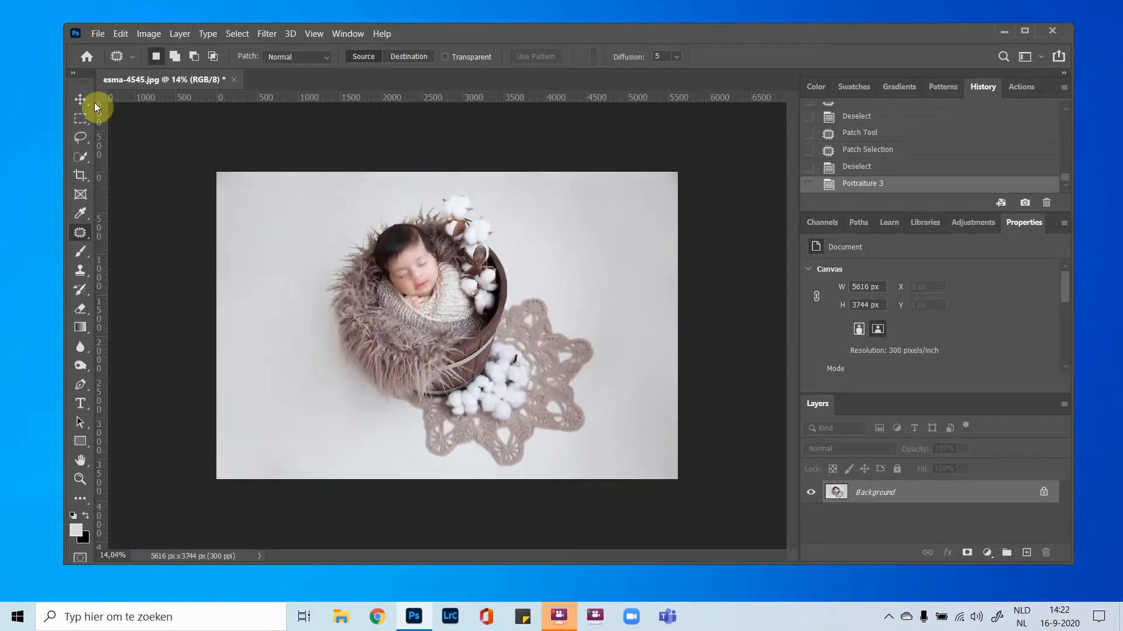
{"action": "left_click", "coordinate": [92, 102]}
{"action": "scroll", "coordinate": [528, 292], "scroll_direction": "down", "scroll_amount": 1}
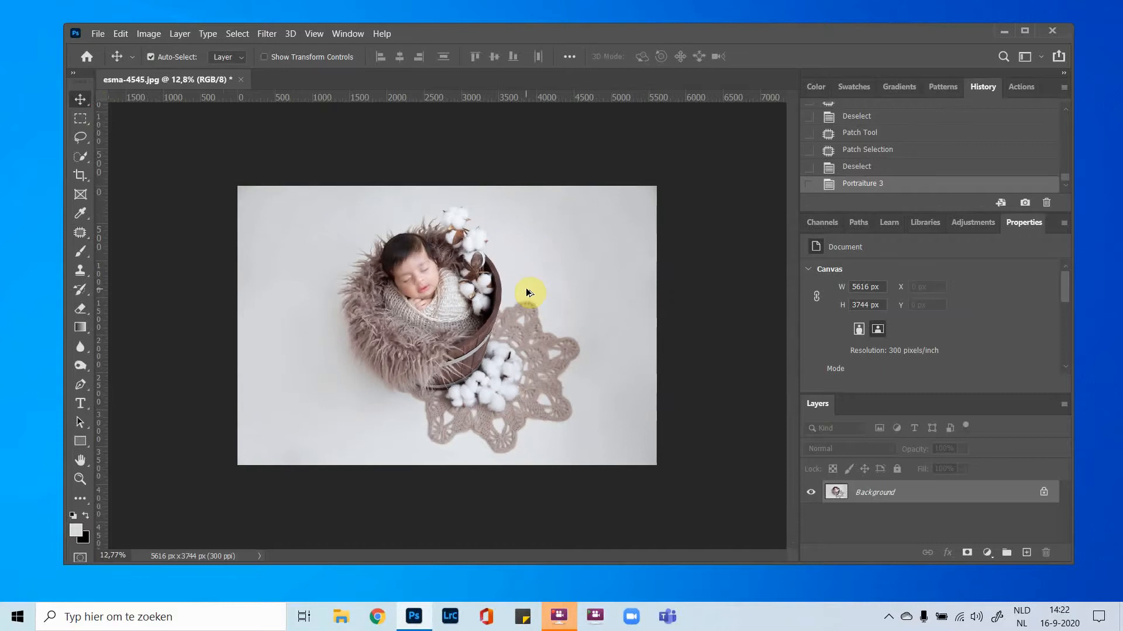
{"action": "scroll", "coordinate": [528, 292], "scroll_direction": "up", "scroll_amount": 1}
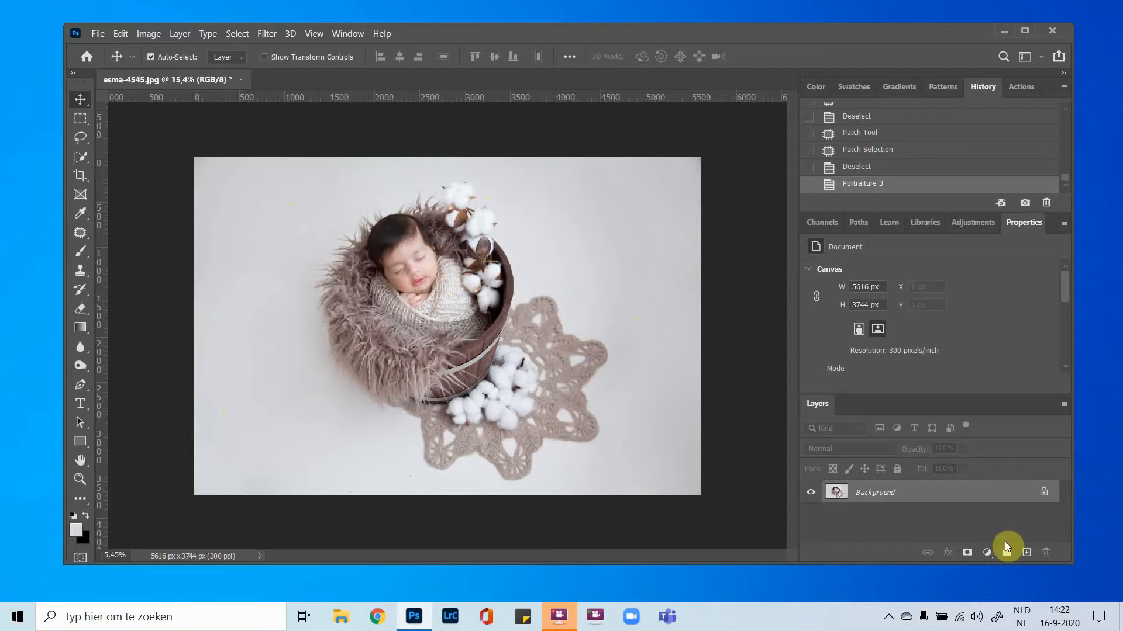
{"action": "left_click", "coordinate": [954, 228]}
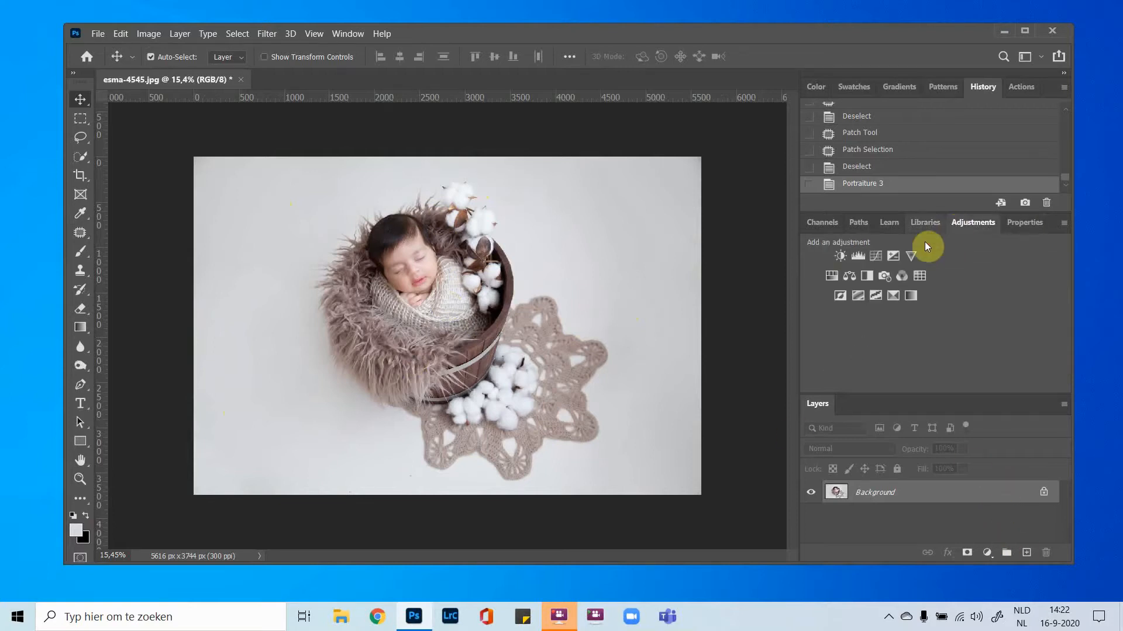
{"action": "left_click", "coordinate": [877, 256]}
{"action": "scroll", "coordinate": [929, 339], "scroll_direction": "down", "scroll_amount": 2}
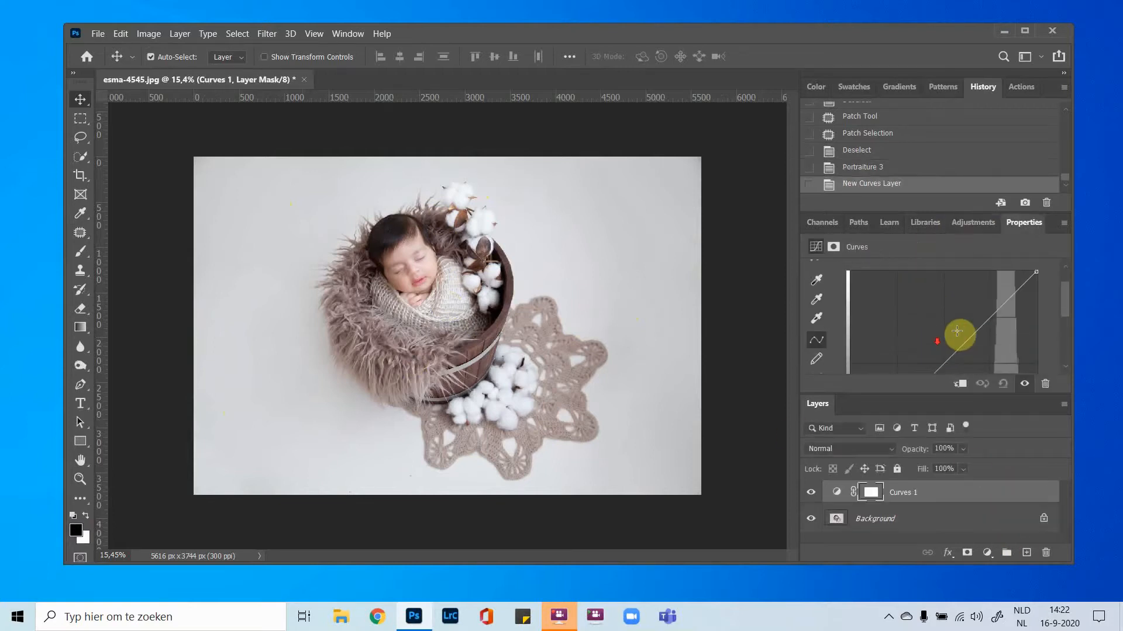
{"action": "left_click_drag", "start_coordinate": [942, 359], "coordinate": [933, 347]}
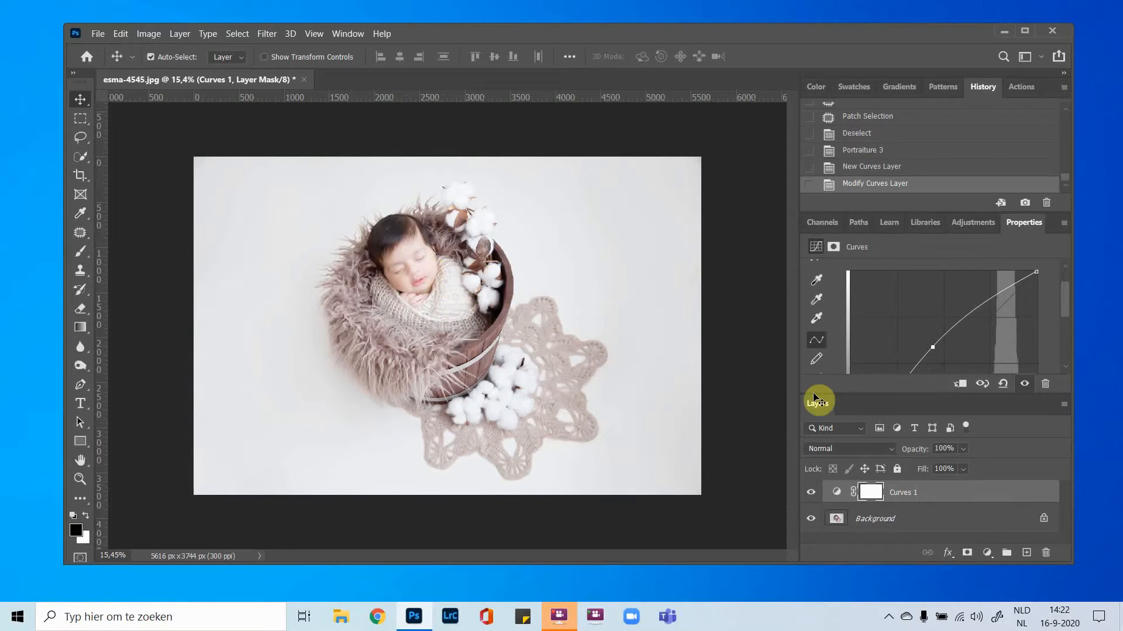
{"action": "left_click_drag", "start_coordinate": [931, 348], "coordinate": [941, 353]}
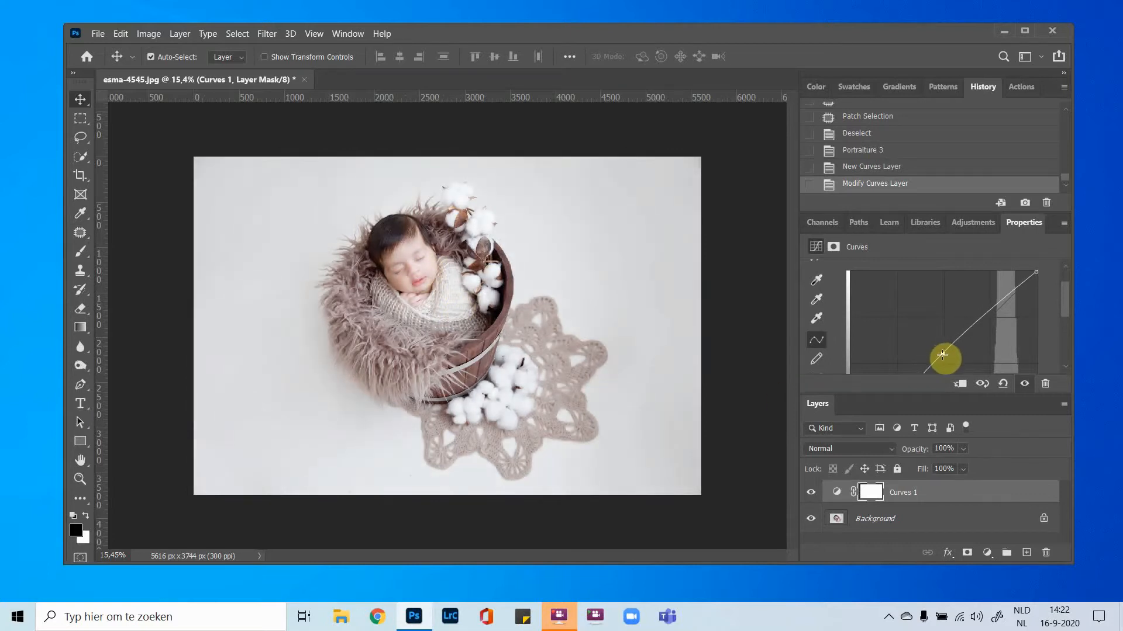
Step: Compare the photo with and without the Curves layer, leaving it visible, and flatten the image
{"action": "left_click", "coordinate": [810, 492]}
{"action": "left_click", "coordinate": [809, 491]}
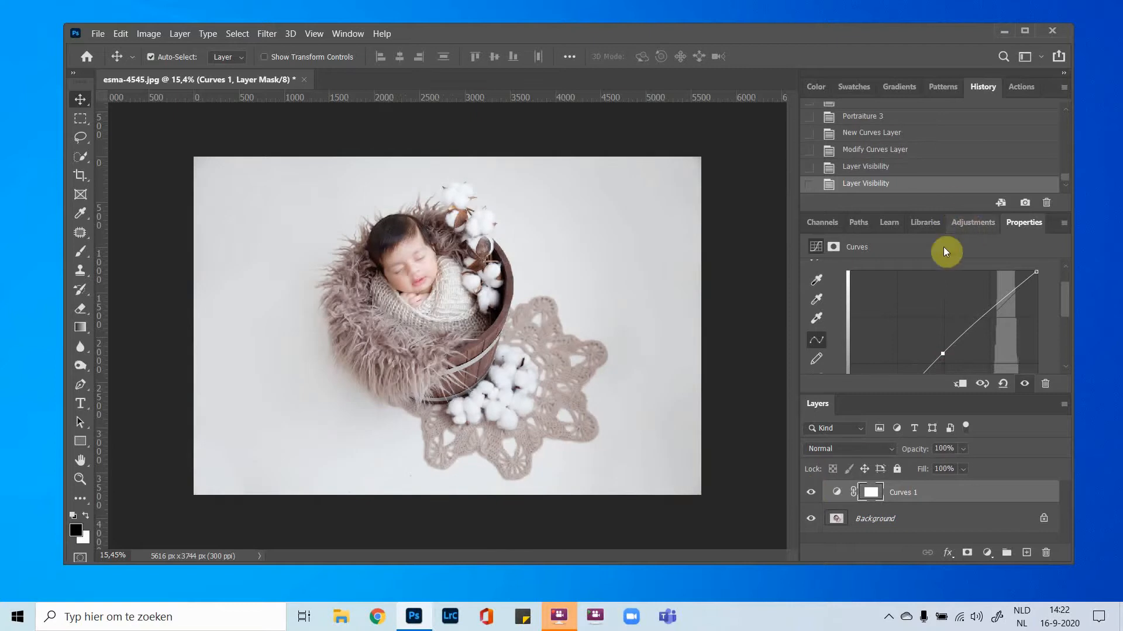
{"action": "right_click", "coordinate": [876, 519]}
{"action": "left_click", "coordinate": [916, 479]}
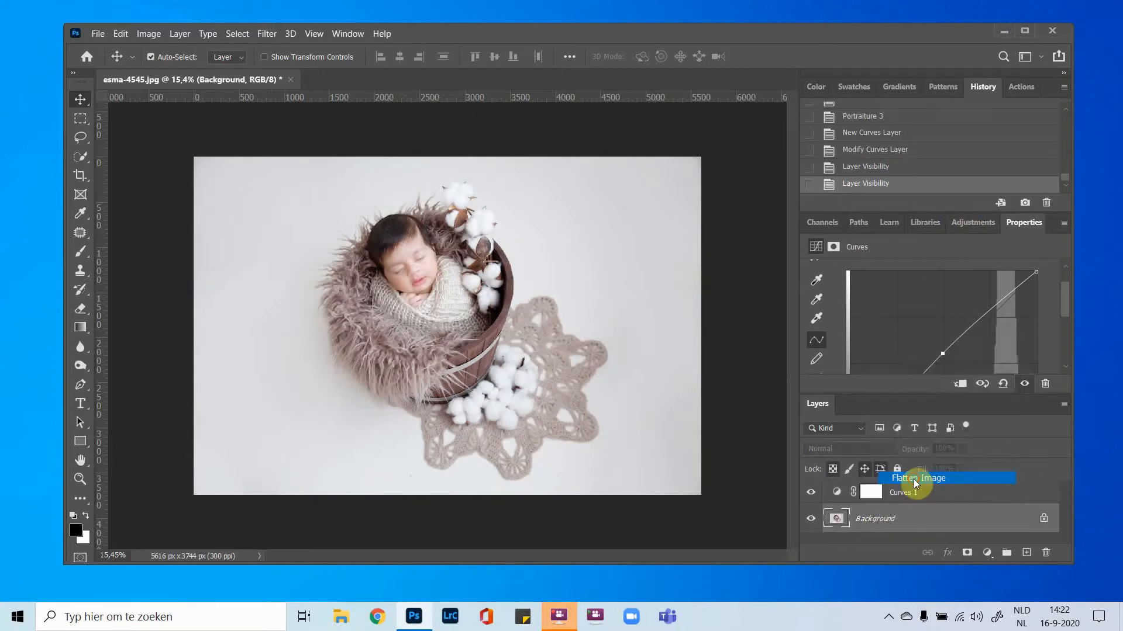
Step: Add a new Curves adjustment layer with clearly raised midtones and invert its mask to black
{"action": "left_click", "coordinate": [988, 224]}
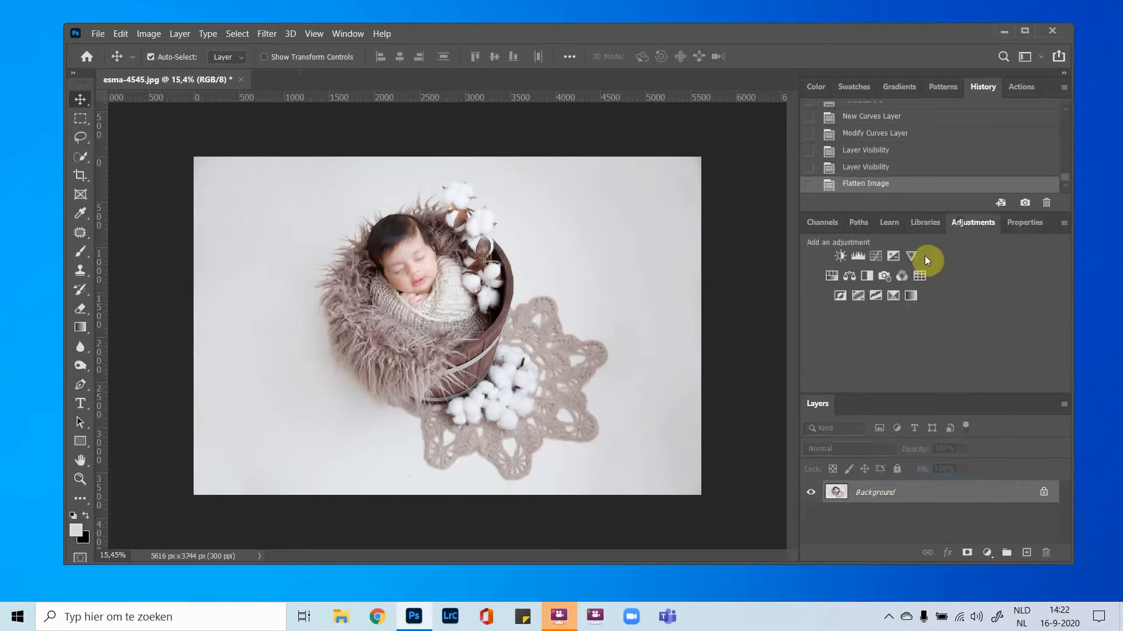
{"action": "left_click", "coordinate": [874, 250]}
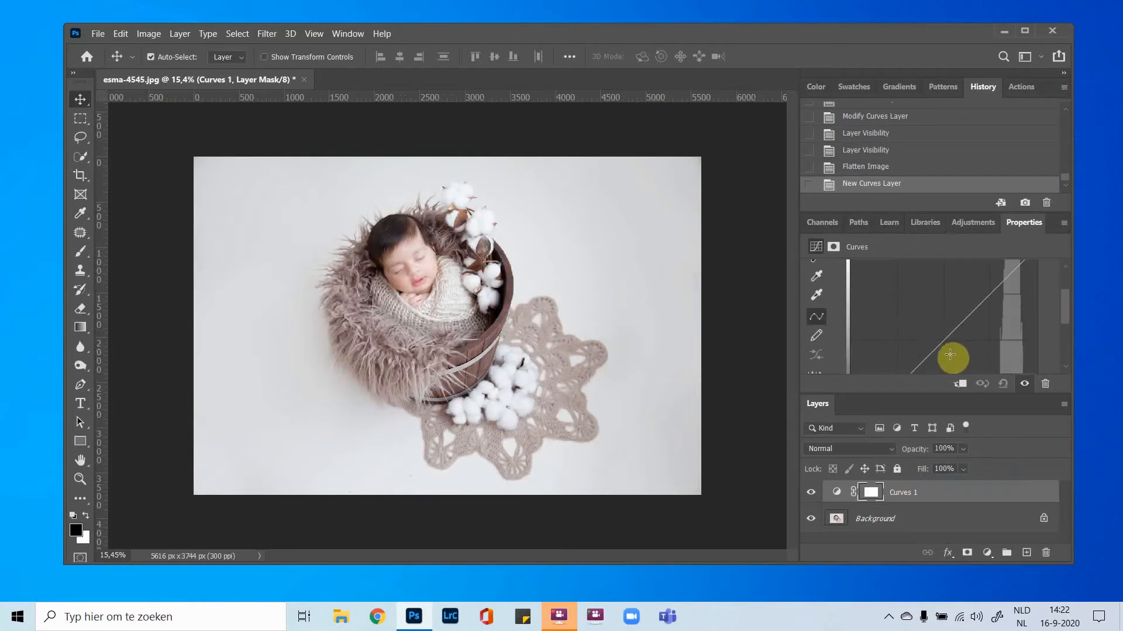
{"action": "left_click_drag", "start_coordinate": [950, 355], "coordinate": [935, 332]}
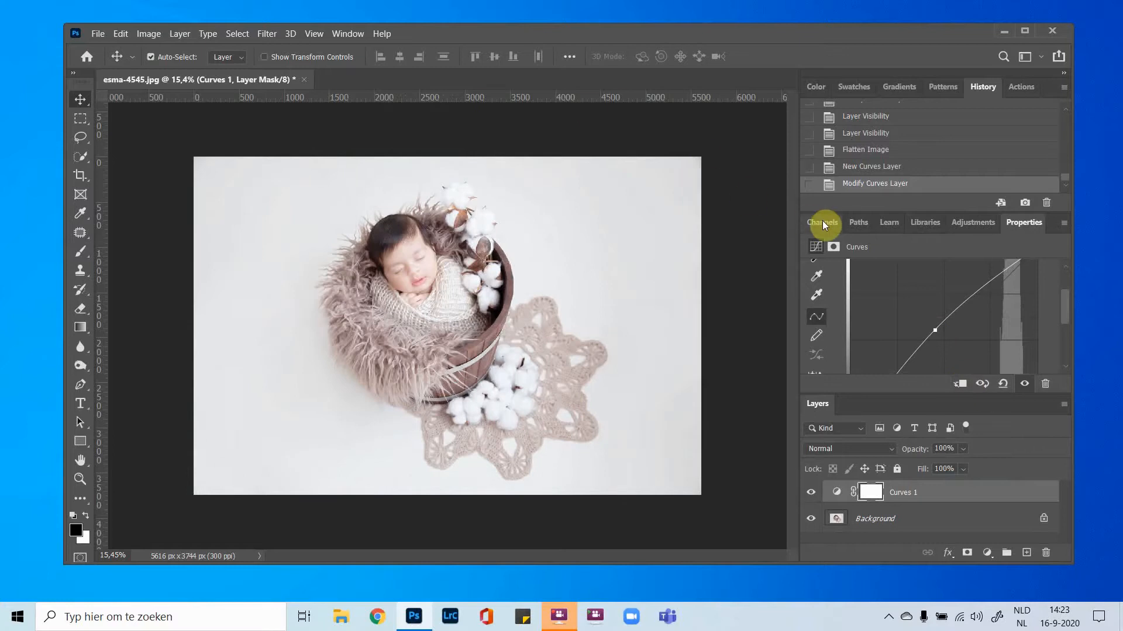
{"action": "left_click", "coordinate": [829, 247]}
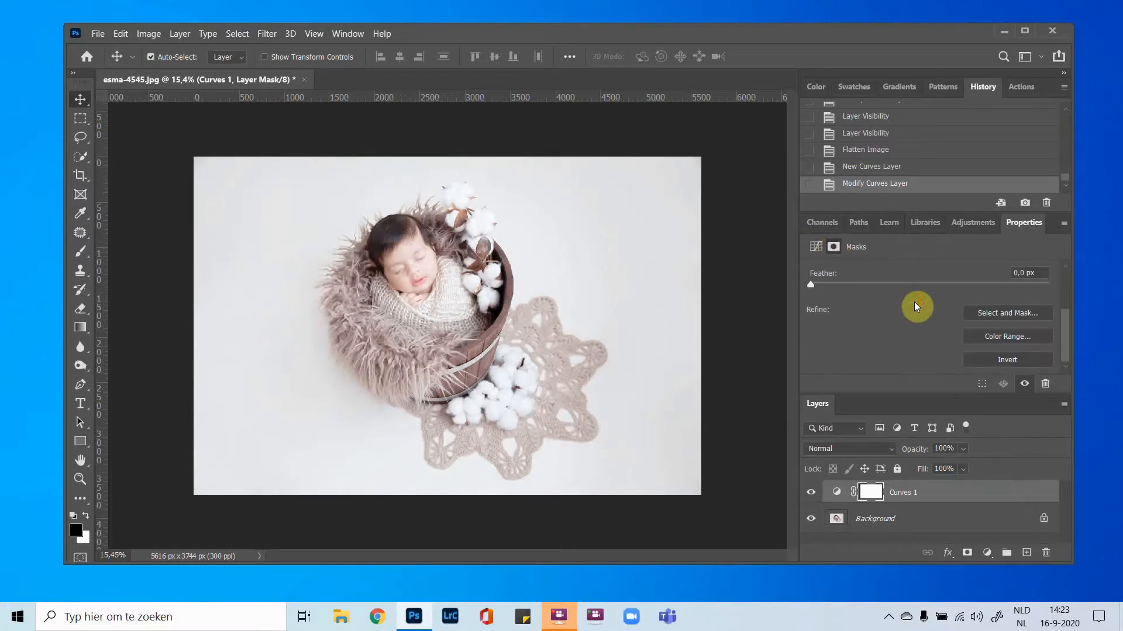
{"action": "left_click", "coordinate": [1007, 359]}
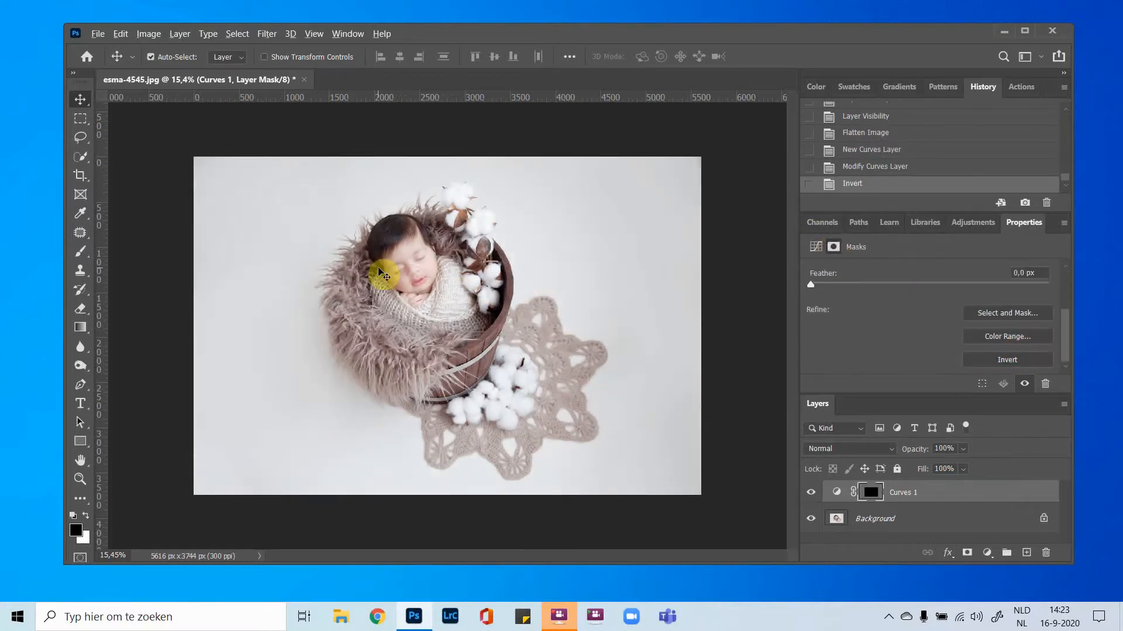
Step: Paint white on the Curves mask with a soft 1866 px brush to brighten the backdrop around the basket and out to the photo's edges
{"action": "scroll", "coordinate": [382, 273], "scroll_direction": "down", "scroll_amount": 2}
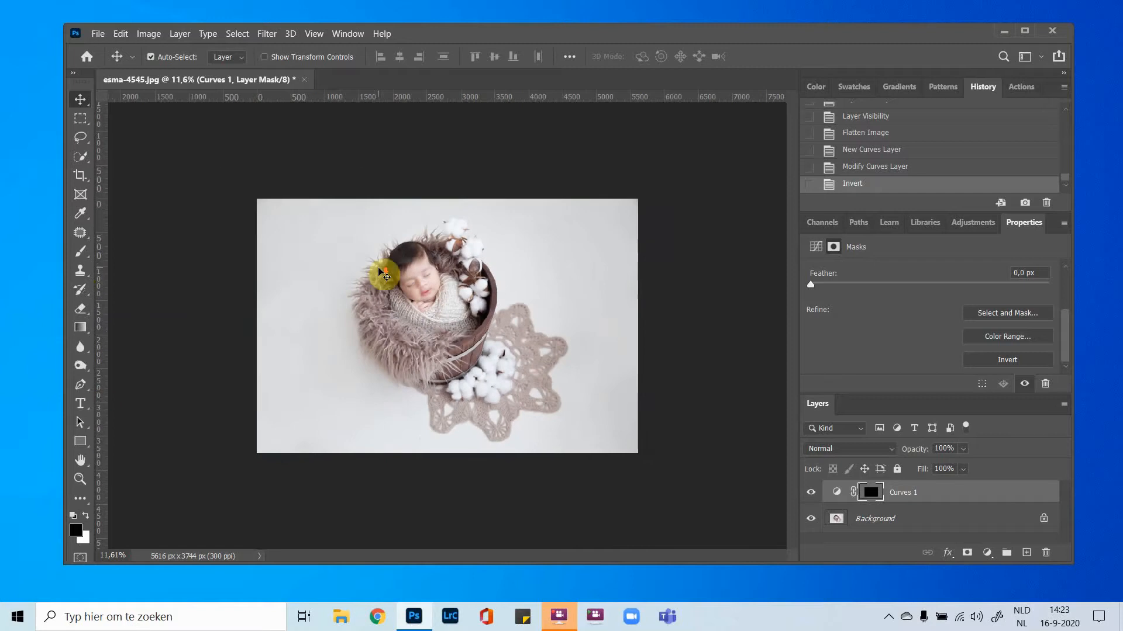
{"action": "left_click", "coordinate": [80, 252]}
{"action": "left_click_drag", "start_coordinate": [419, 295], "coordinate": [477, 292]}
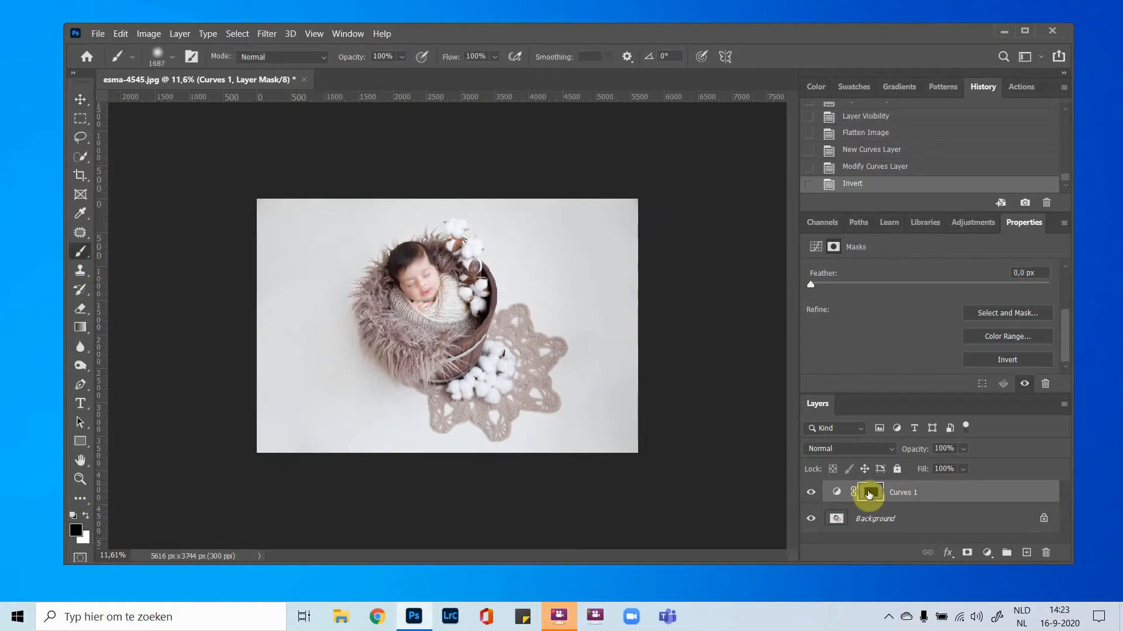
{"action": "left_click", "coordinate": [86, 515]}
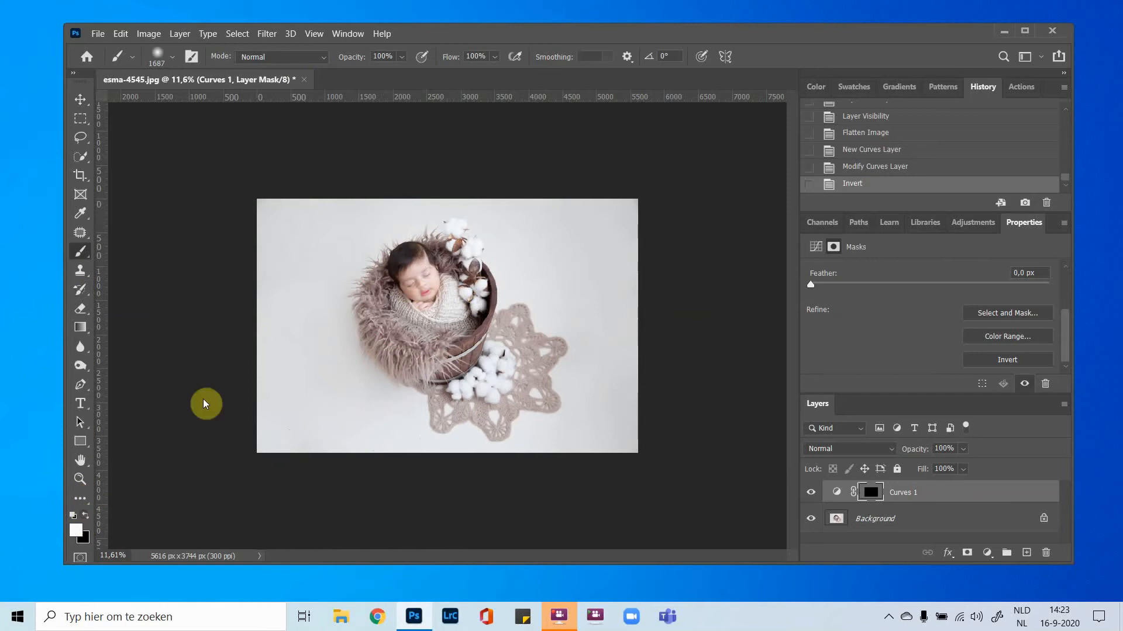
{"action": "left_click_drag", "start_coordinate": [260, 356], "coordinate": [272, 360]}
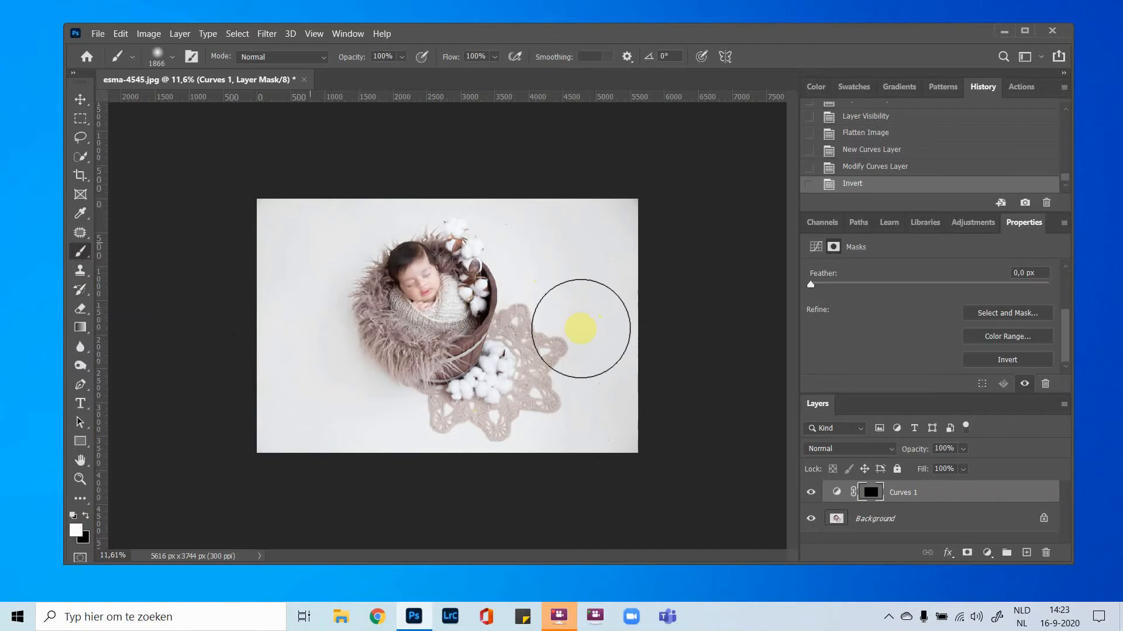
{"action": "left_click_drag", "start_coordinate": [632, 466], "coordinate": [629, 466]}
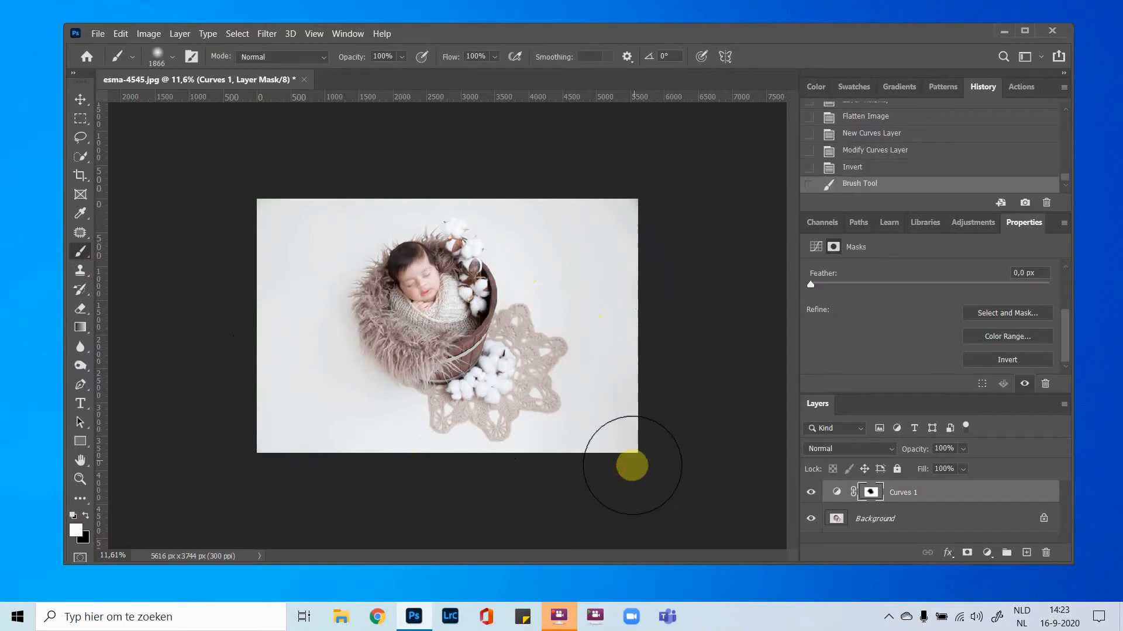
{"action": "mouse_move", "coordinate": [242, 254]}
{"action": "left_mouse_down"}
{"action": "mouse_move", "coordinate": [321, 181]}
{"action": "mouse_move", "coordinate": [453, 184]}
{"action": "mouse_move", "coordinate": [627, 264]}
{"action": "mouse_move", "coordinate": [617, 194]}
{"action": "mouse_move", "coordinate": [662, 387]}
{"action": "mouse_move", "coordinate": [593, 482]}
{"action": "left_mouse_up"}
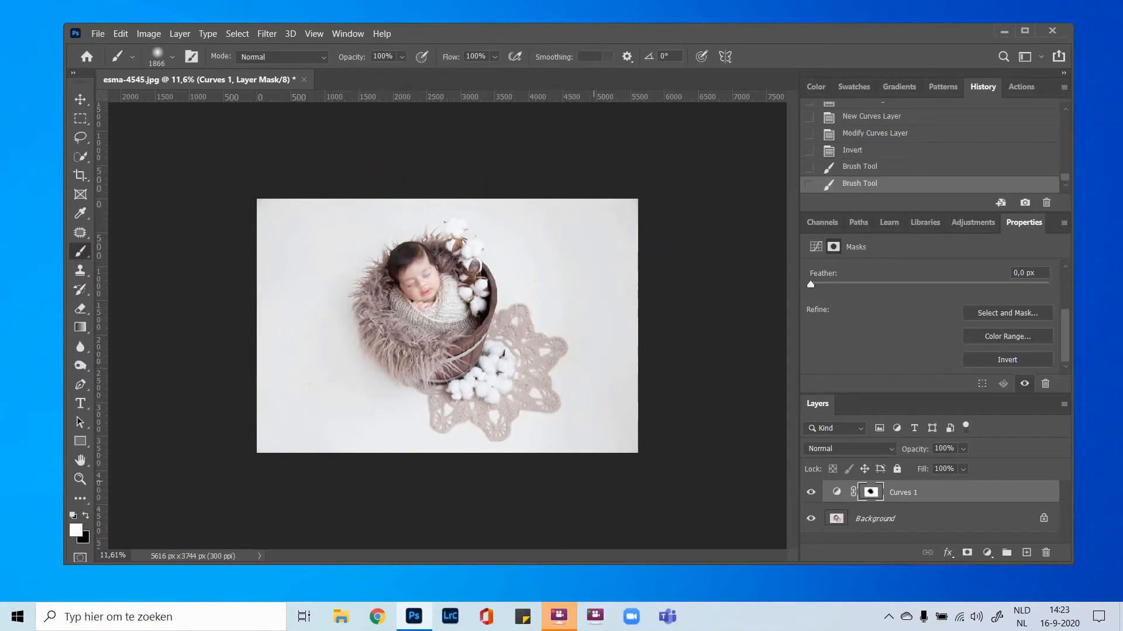
Step: Examine the brightened backdrop and the baby's face, both close up and in the full view
{"action": "scroll", "coordinate": [302, 271], "scroll_direction": "down", "scroll_amount": 1}
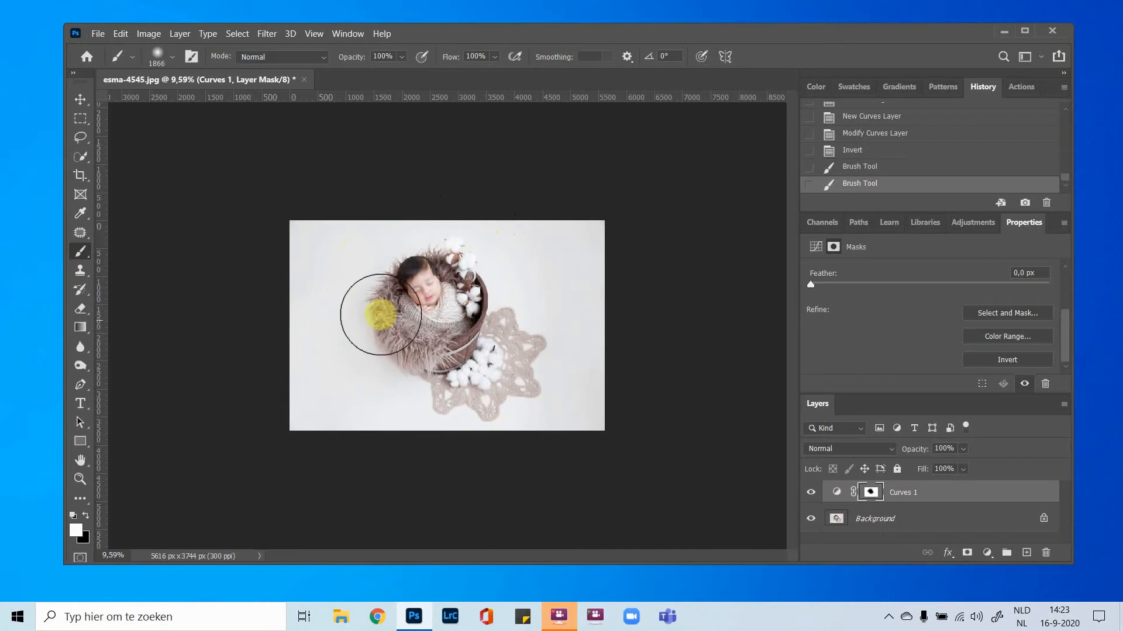
{"action": "key", "text": "ctrl+plus"}
{"action": "scroll", "coordinate": [376, 296], "scroll_direction": "up", "scroll_amount": 3}
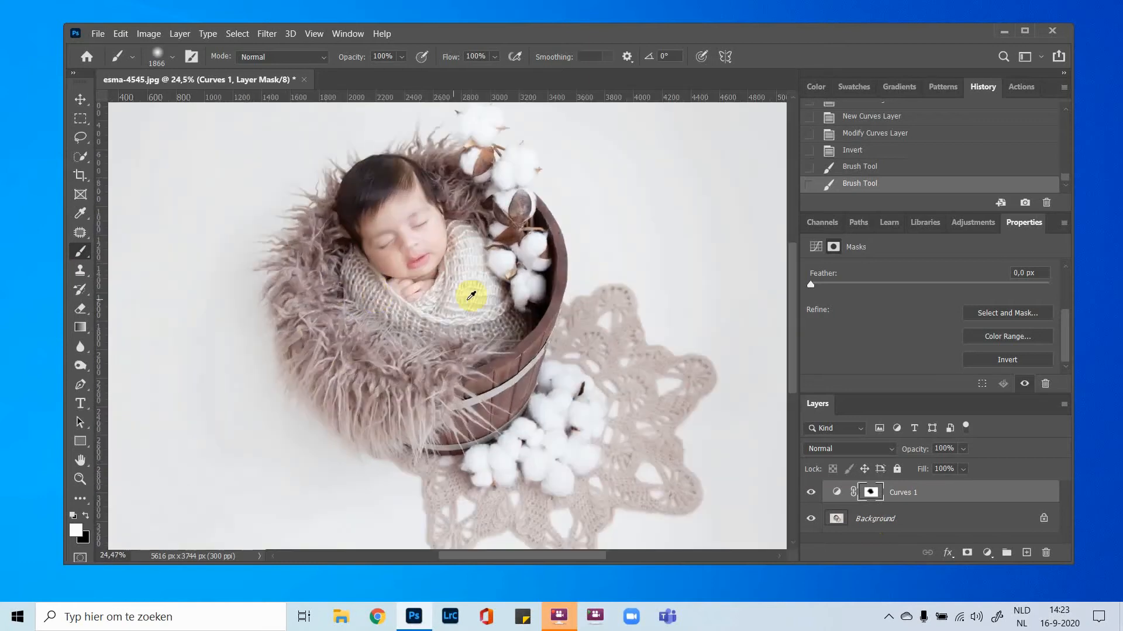
{"action": "left_click", "coordinate": [436, 282]}
{"action": "left_click_drag", "start_coordinate": [436, 282], "coordinate": [500, 340]}
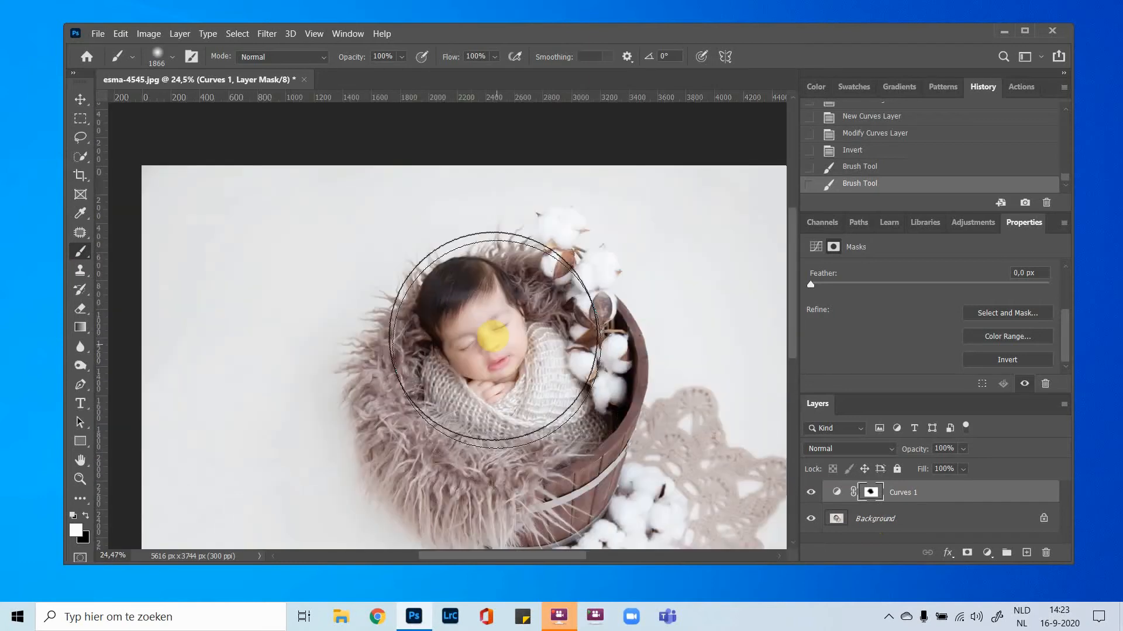
{"action": "scroll", "coordinate": [495, 334], "scroll_direction": "up", "scroll_amount": 5}
{"action": "scroll", "coordinate": [497, 333], "scroll_direction": "down", "scroll_amount": 4}
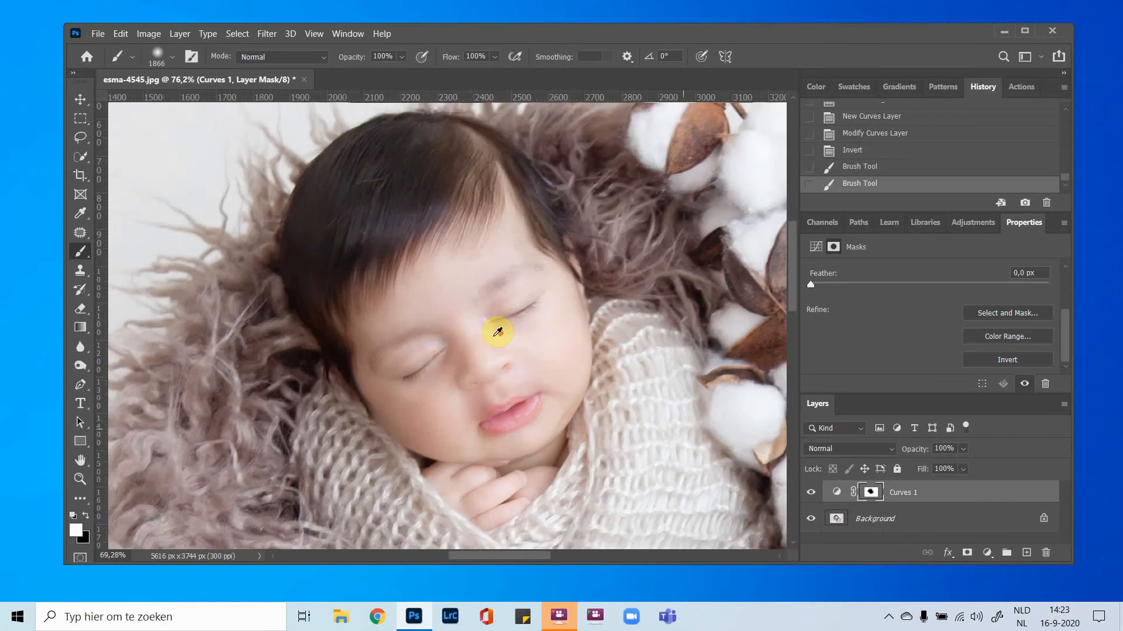
{"action": "scroll", "coordinate": [497, 333], "scroll_direction": "down", "scroll_amount": 8}
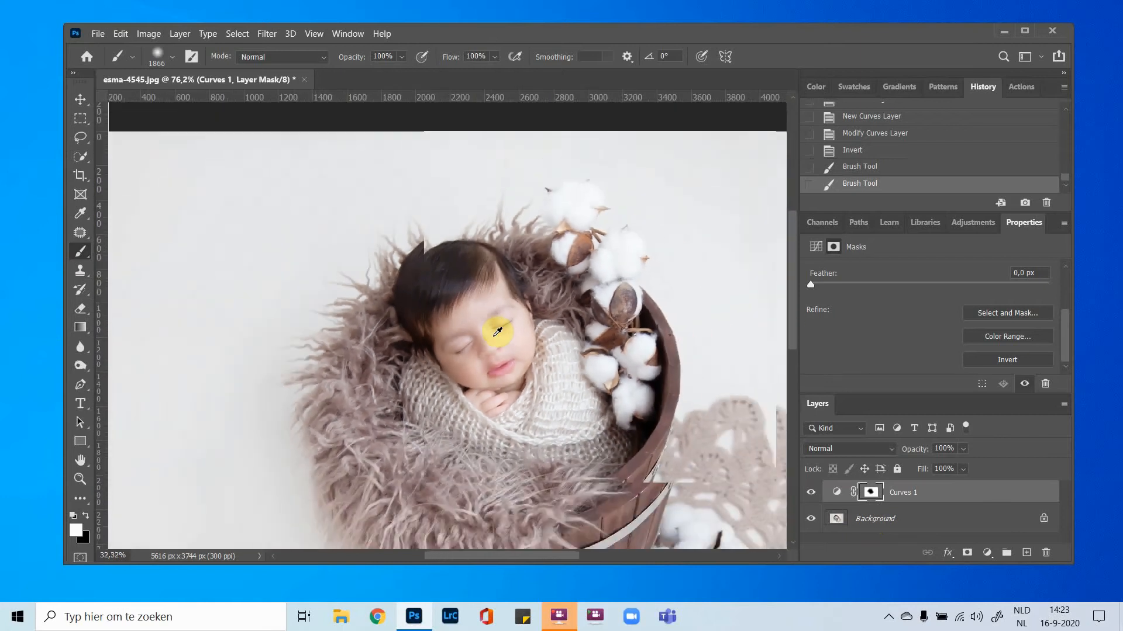
Step: Flatten the image, take a history snapshot of the finished edit, and select that snapshot
{"action": "right_click", "coordinate": [870, 518]}
{"action": "left_click", "coordinate": [895, 473]}
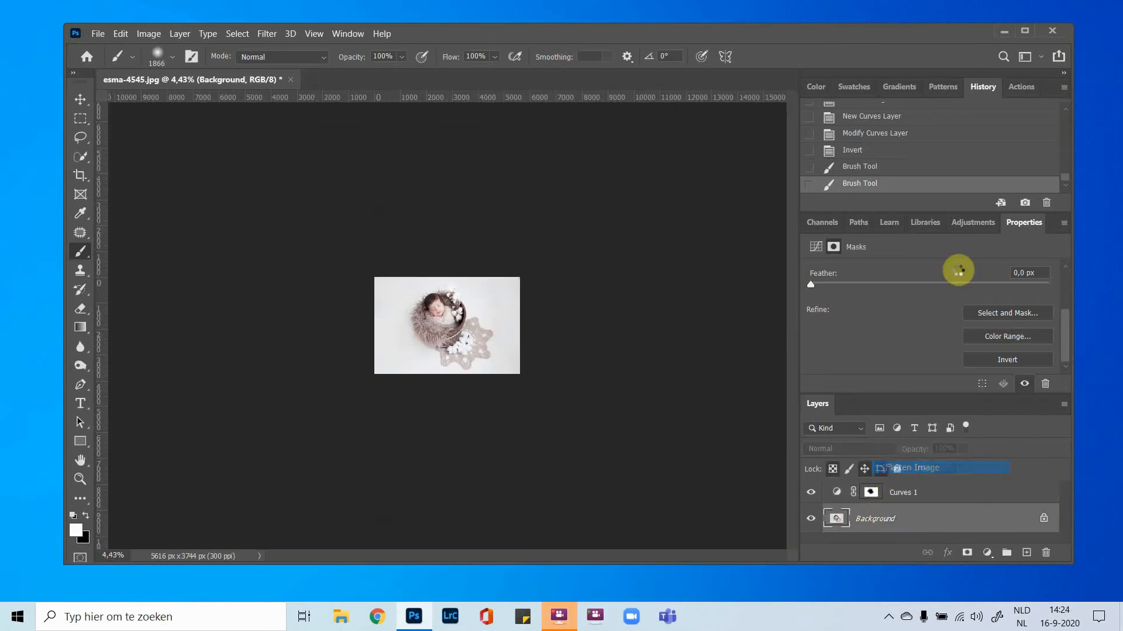
{"action": "left_click", "coordinate": [1011, 88]}
{"action": "left_click", "coordinate": [985, 88]}
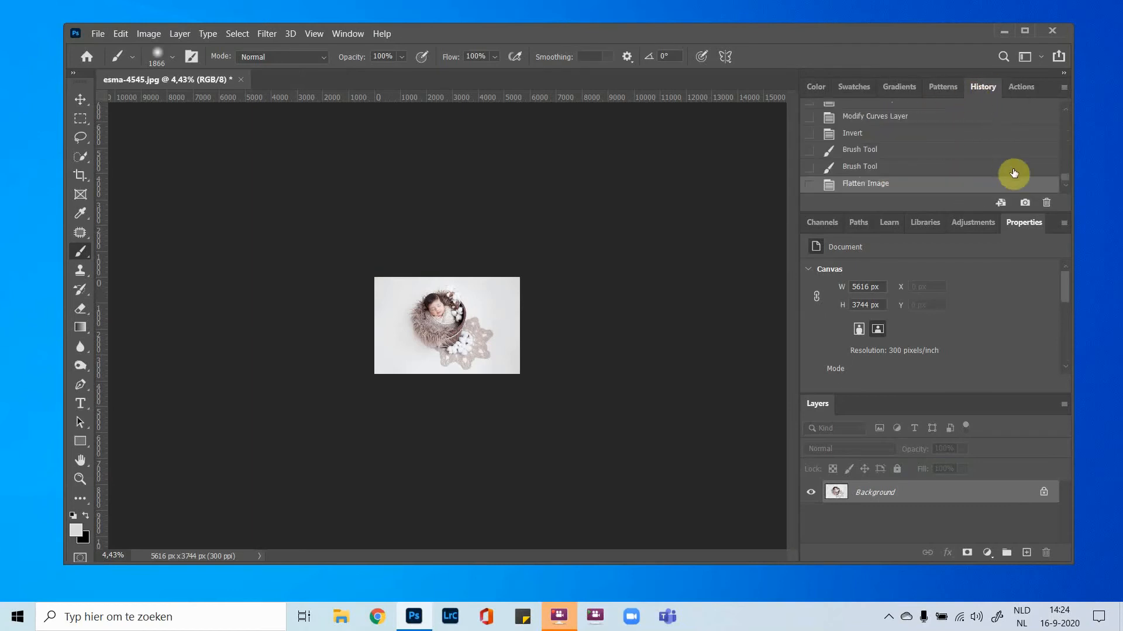
{"action": "scroll", "coordinate": [1002, 186], "scroll_direction": "up", "scroll_amount": 10}
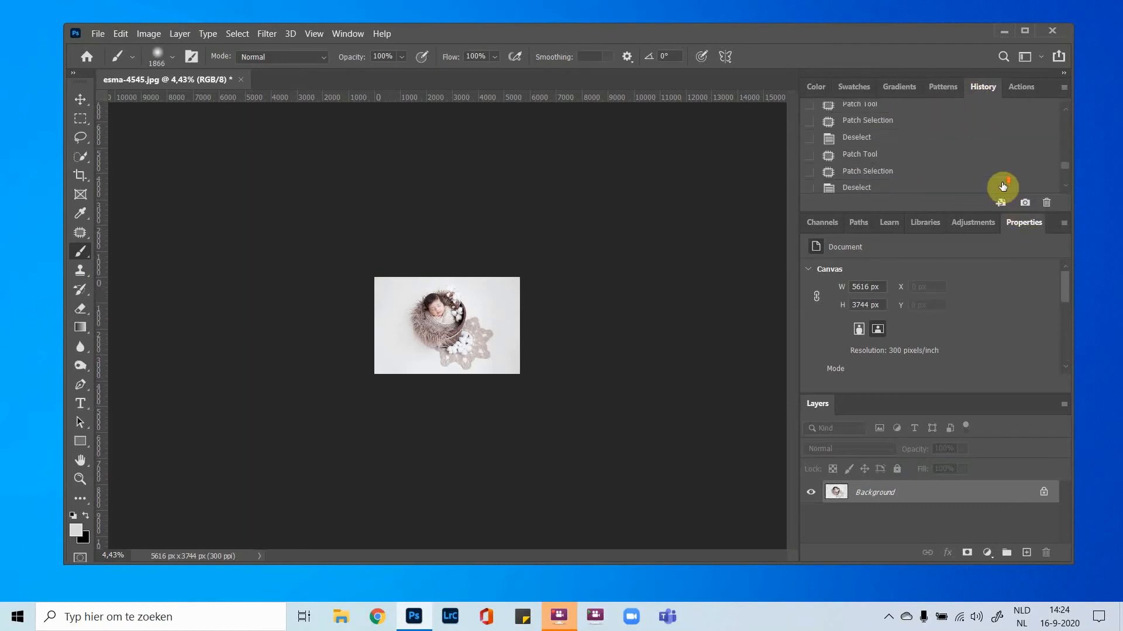
{"action": "scroll", "coordinate": [1002, 185], "scroll_direction": "up", "scroll_amount": 5}
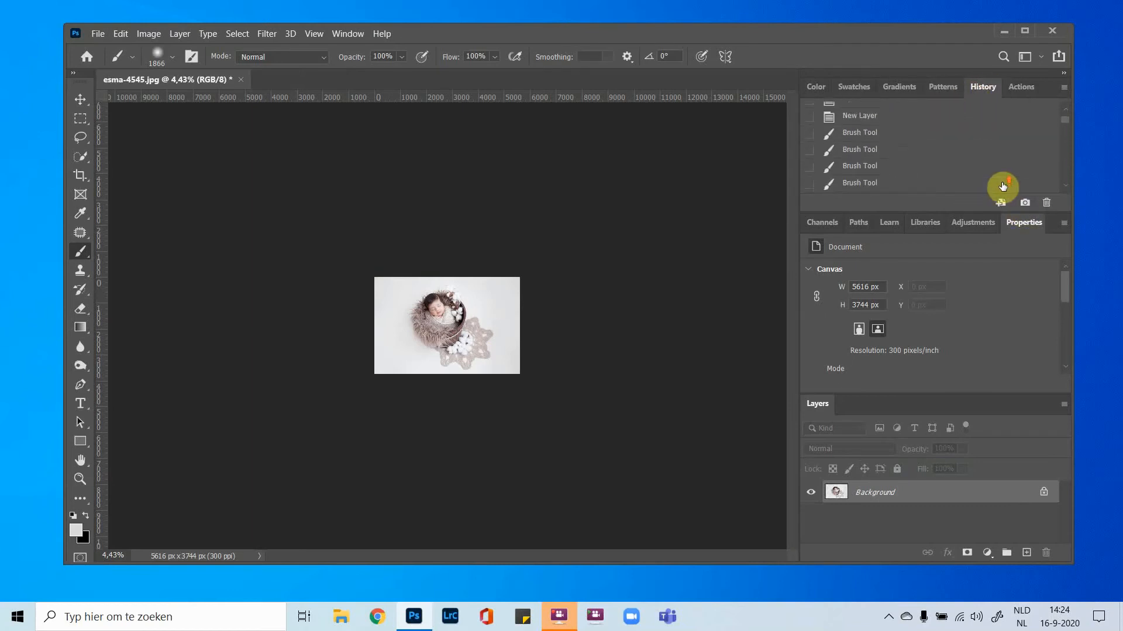
{"action": "left_click", "coordinate": [883, 132]}
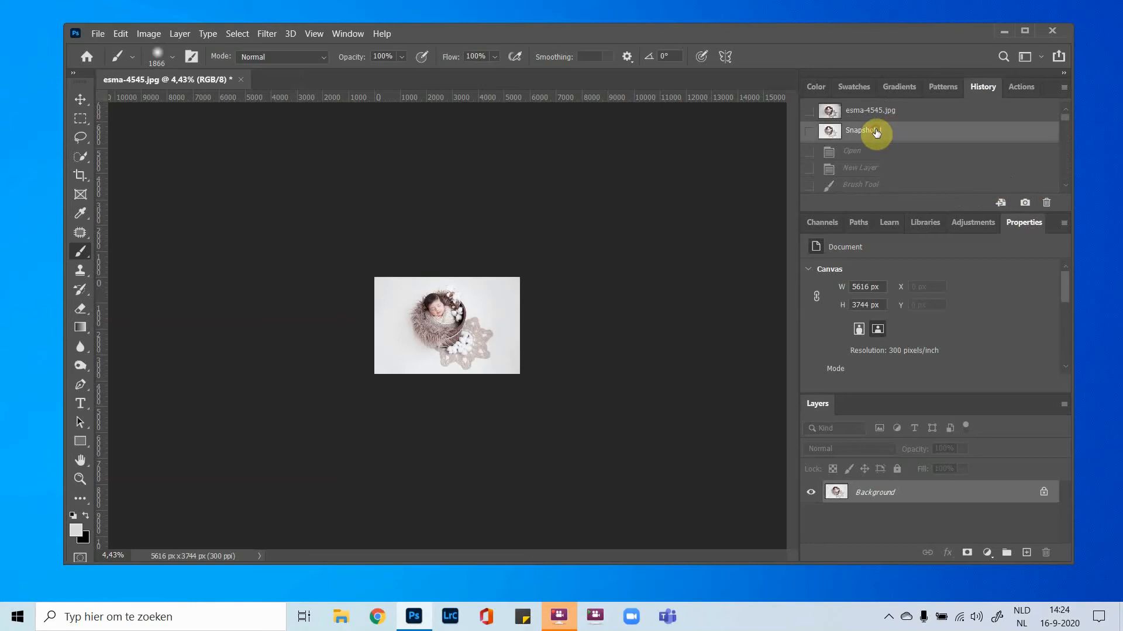
Step: Compare the original esma-4545.jpg state with Snapshot 1, ending on Snapshot 1 with the Move tool active
{"action": "scroll", "coordinate": [547, 270], "scroll_direction": "up", "scroll_amount": 5}
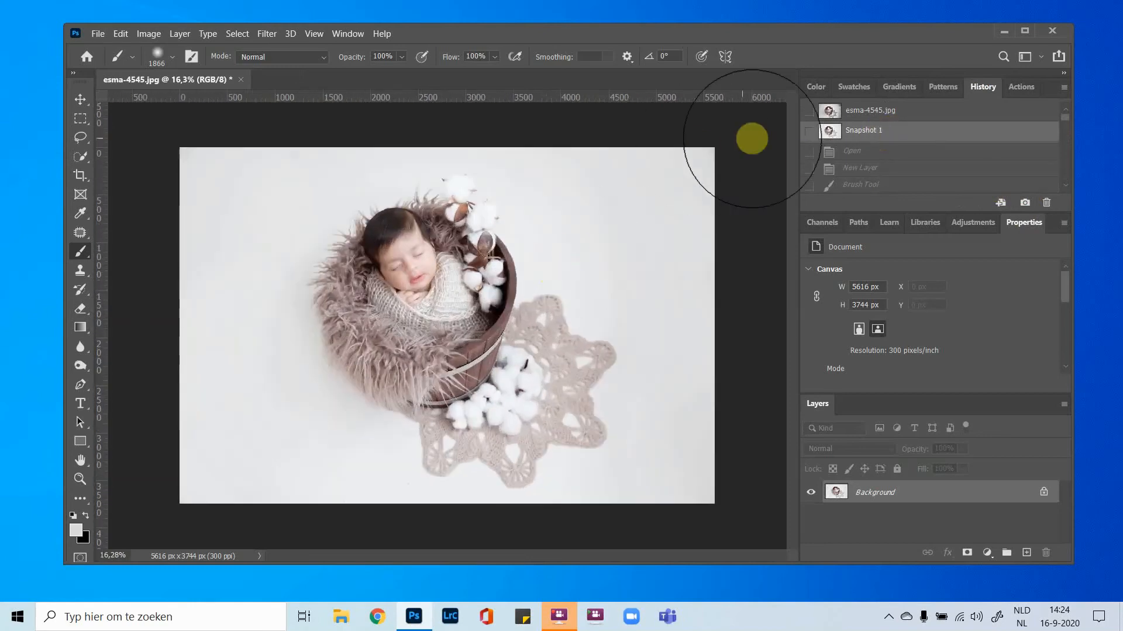
{"action": "left_click", "coordinate": [876, 118]}
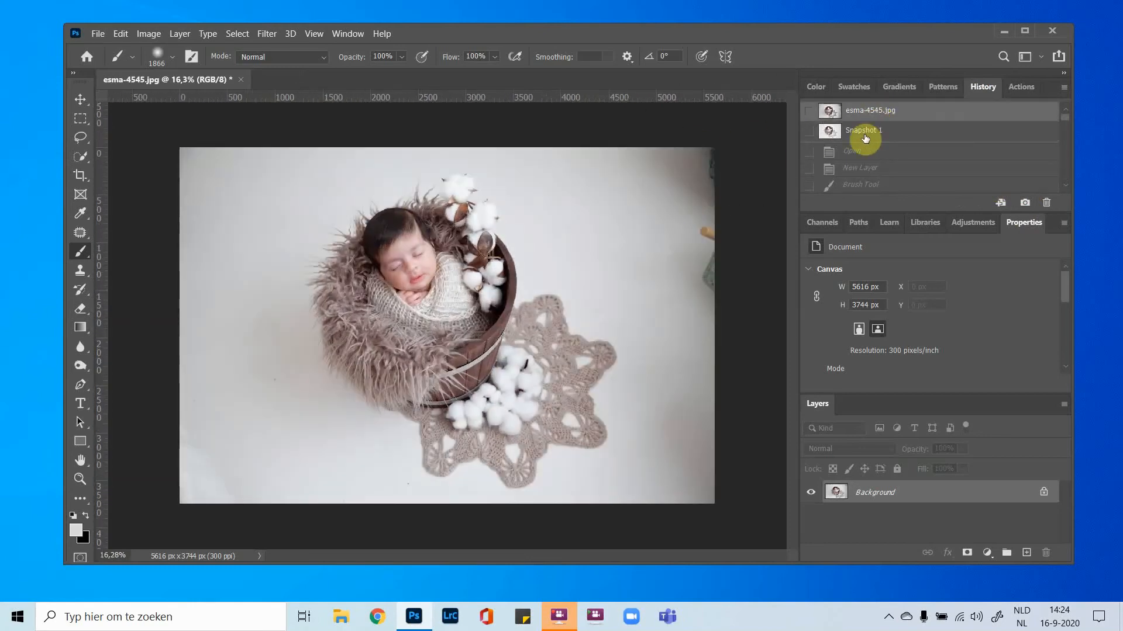
{"action": "left_click", "coordinate": [864, 131]}
{"action": "left_click", "coordinate": [858, 116]}
{"action": "left_click", "coordinate": [866, 136]}
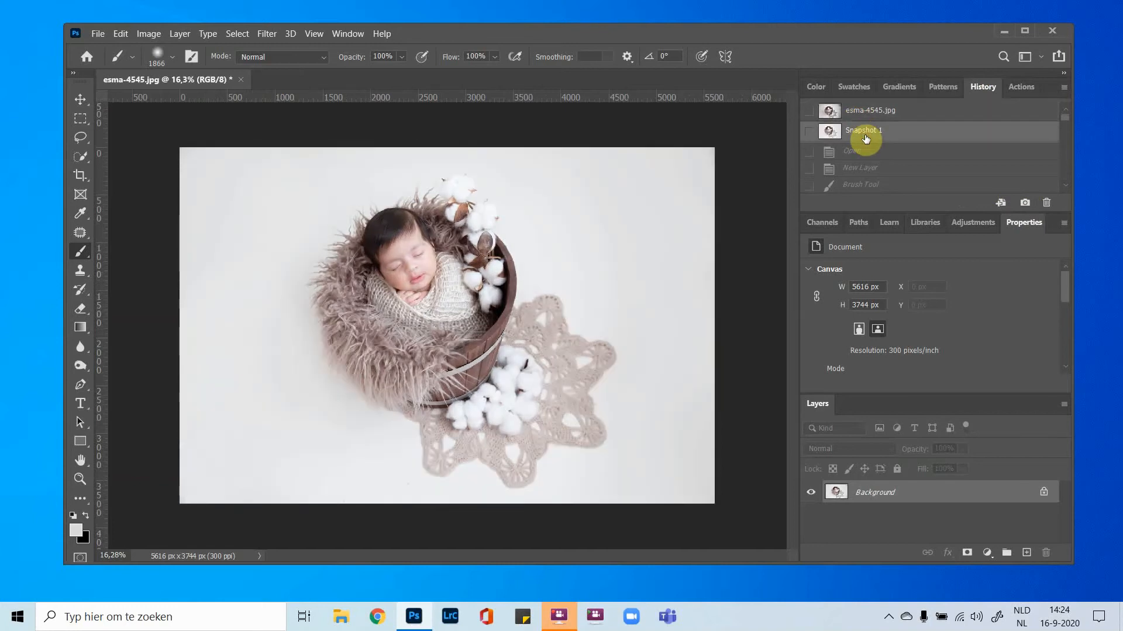
{"action": "left_click", "coordinate": [80, 100]}
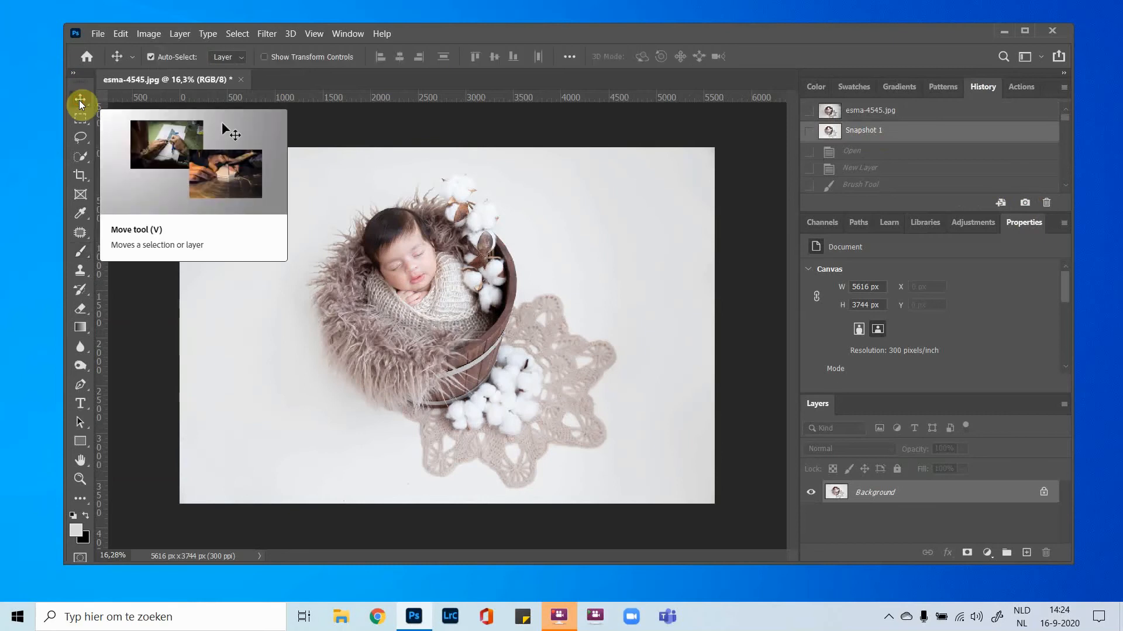